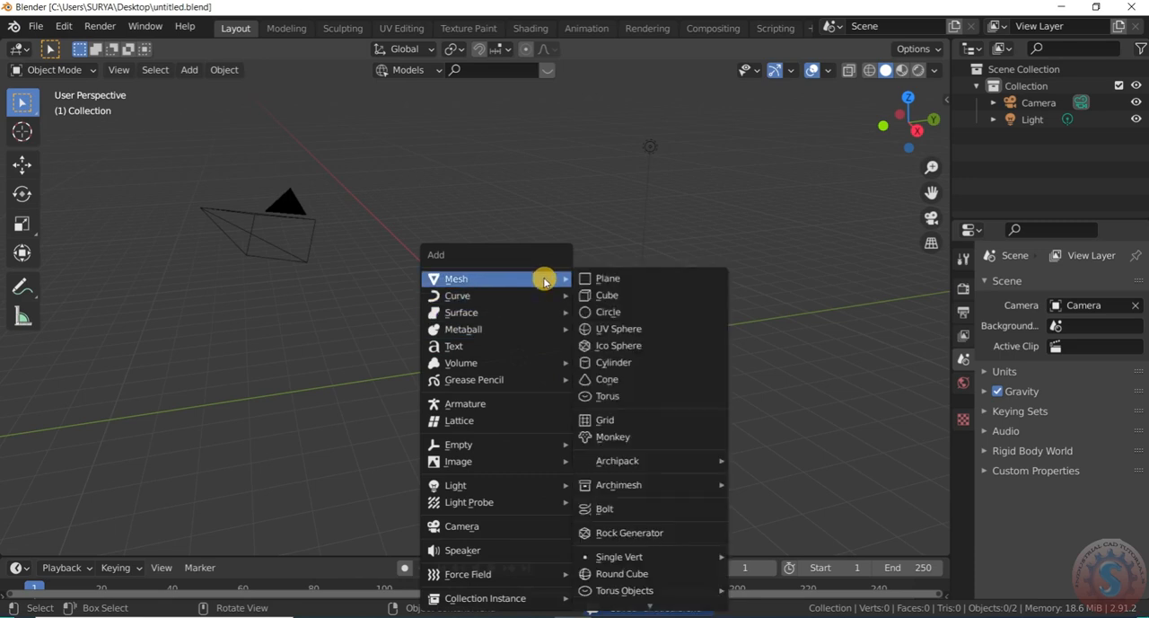
Add a cylinder mesh at the origin and raise it about 1 m along the Z axis
left_click(619, 362)
scroll(536, 377, "down", 2)
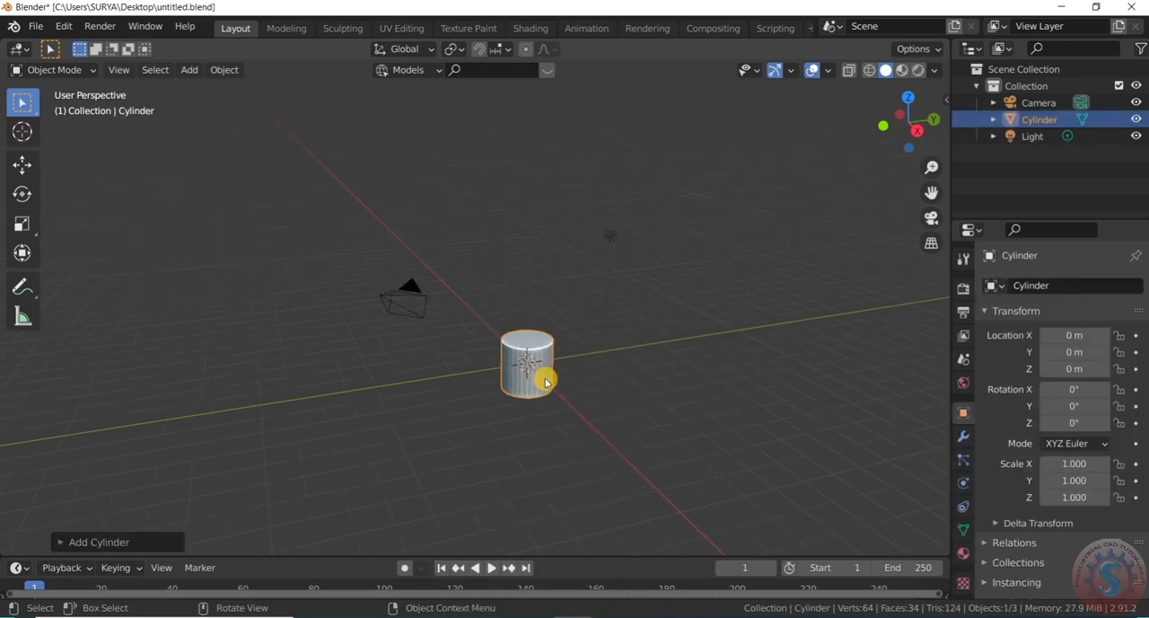
scroll(541, 374, "up", 2)
key("g")
key("z")
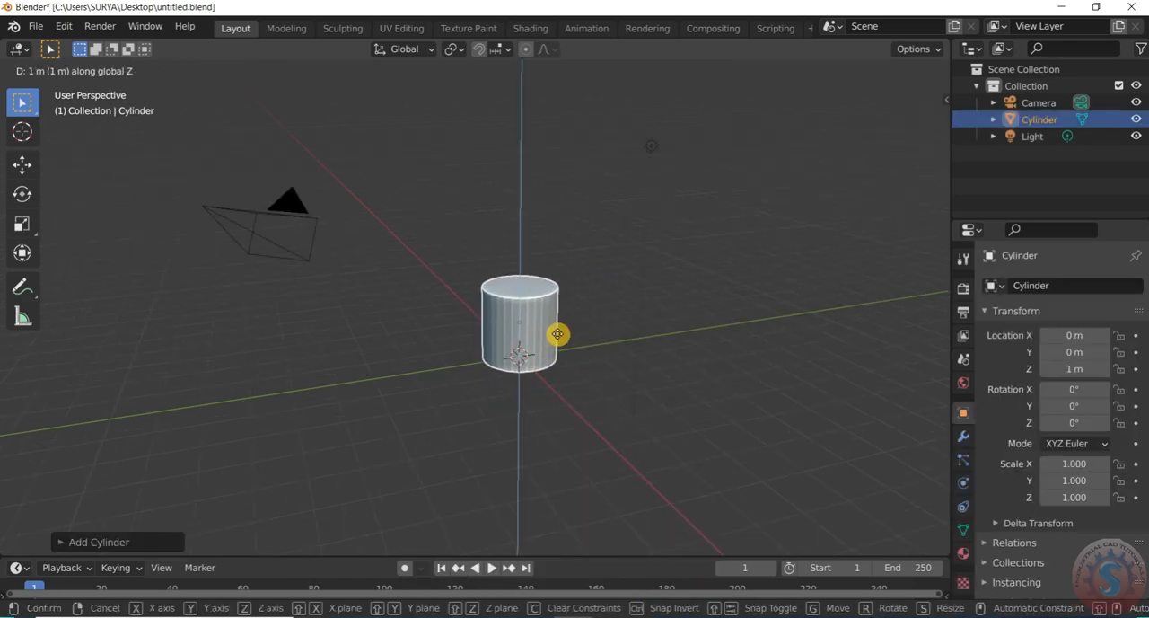
left_click(562, 329)
Scale the cylinder down to about 0.363, then stretch it along Z to a scale of about 2.445
key("s")
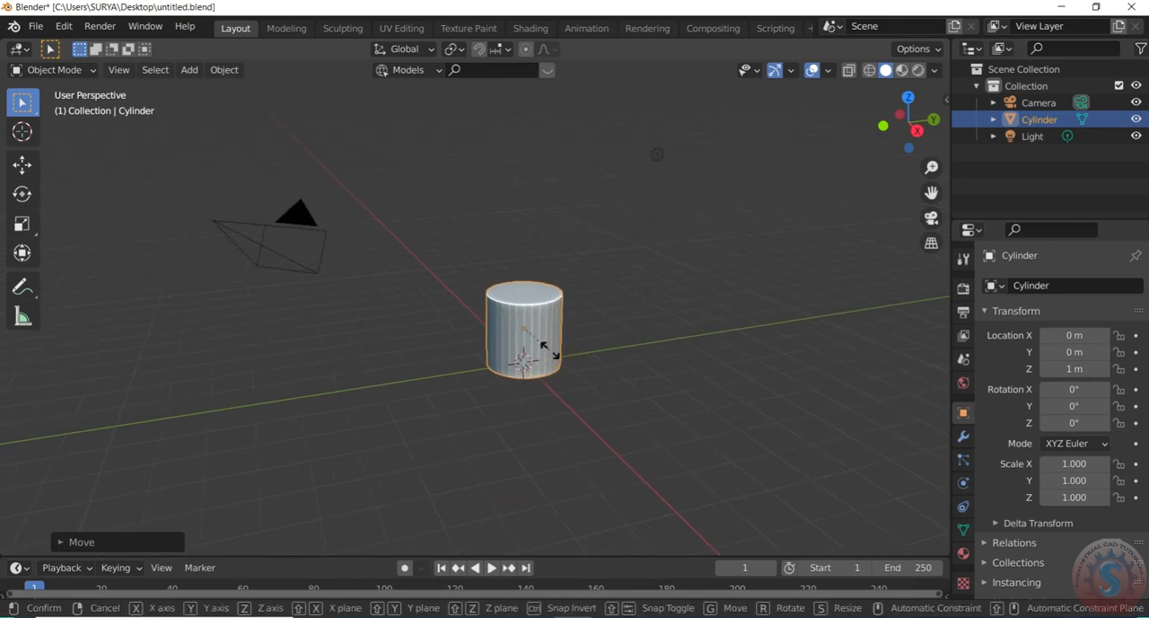
left_click(522, 333)
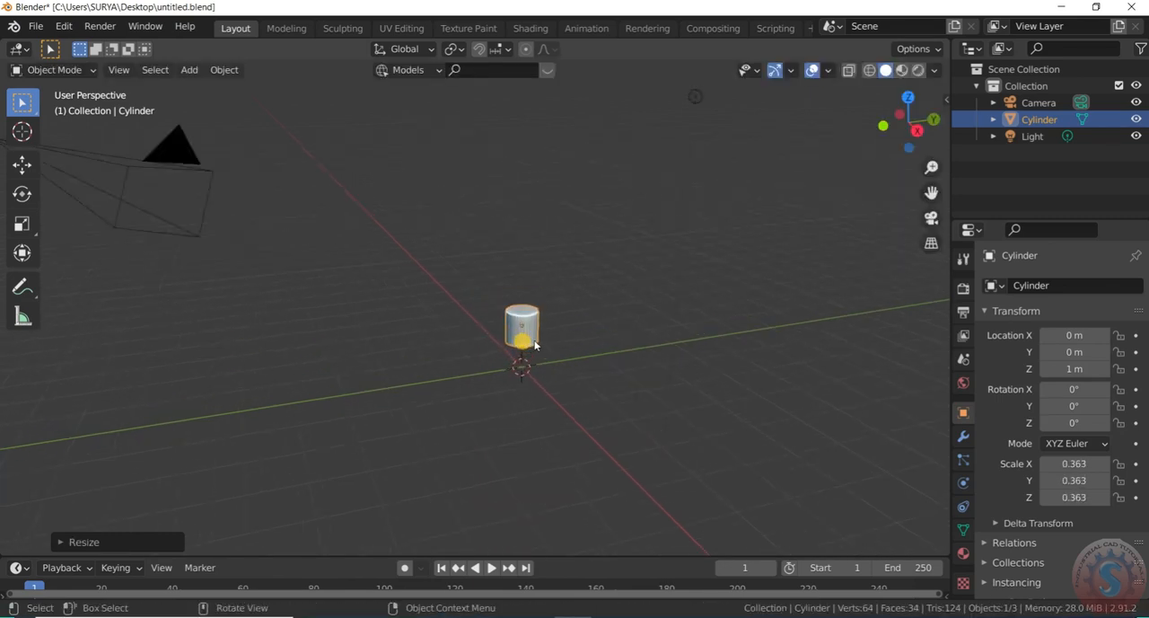
key("s")
key("z")
left_click(539, 436)
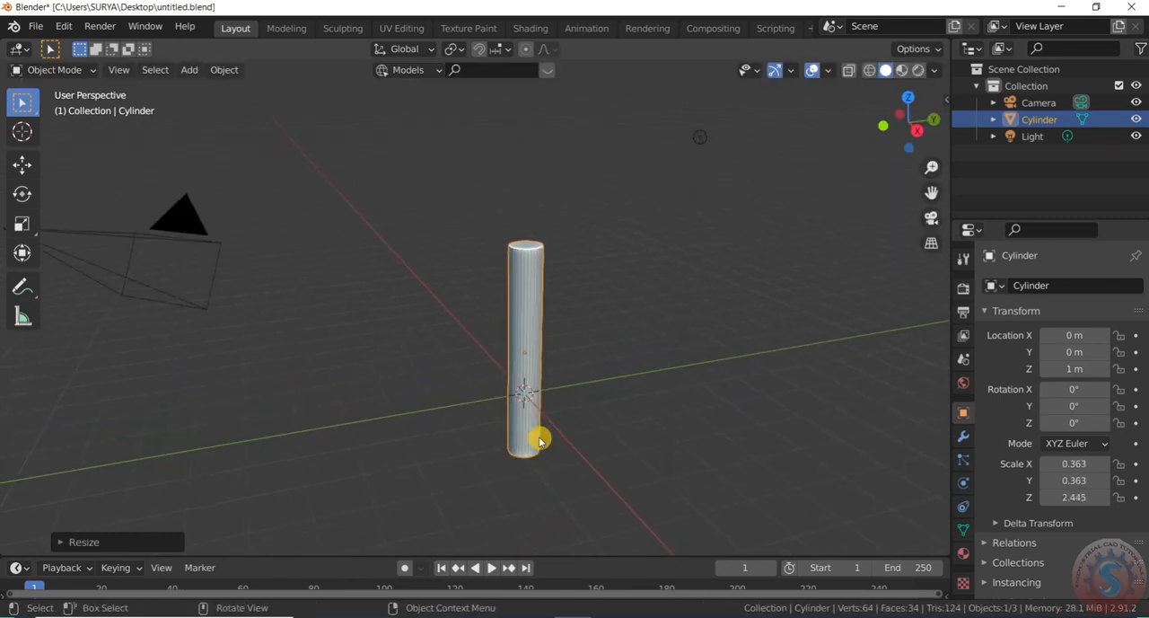
Move the stretched cylinder up along Z to about 2.53 m so its base sits near the ground plane
key("g")
key("z")
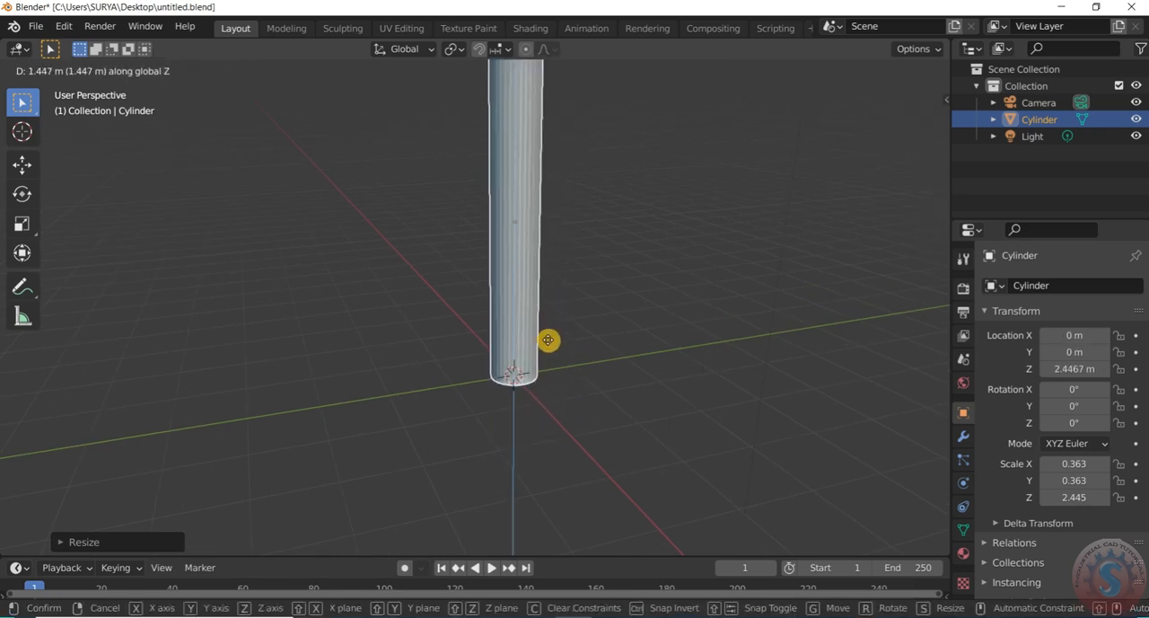
left_click(553, 333)
scroll(563, 430, "down", 5)
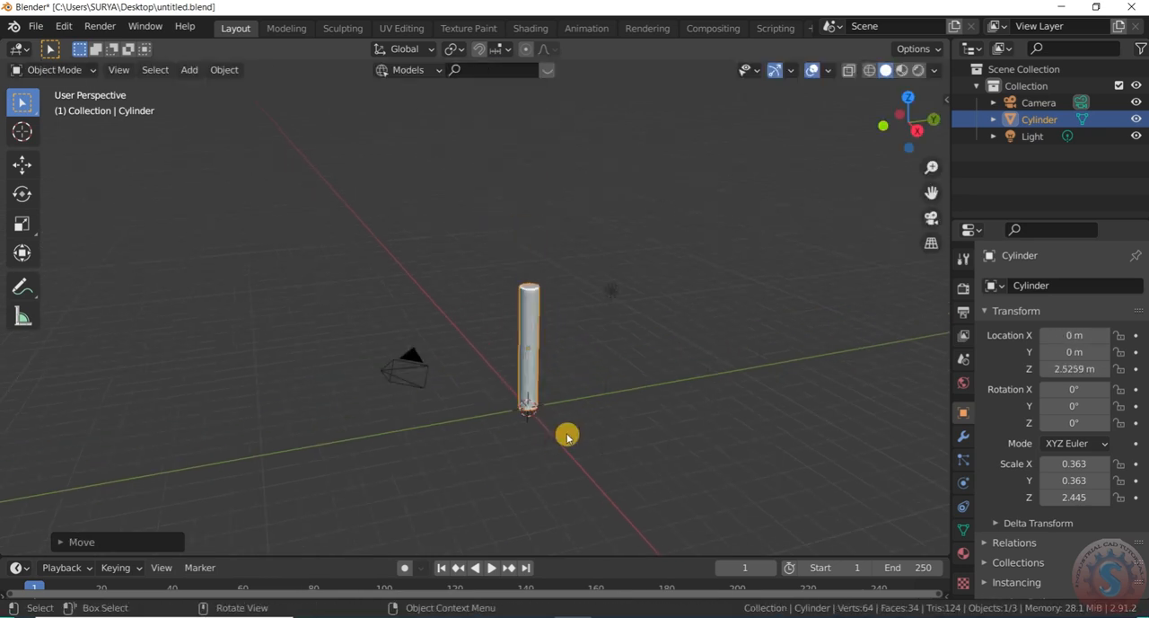
left_click(568, 433)
scroll(541, 336, "up", 2)
left_click_drag(903, 134, 533, 385)
left_click(557, 386)
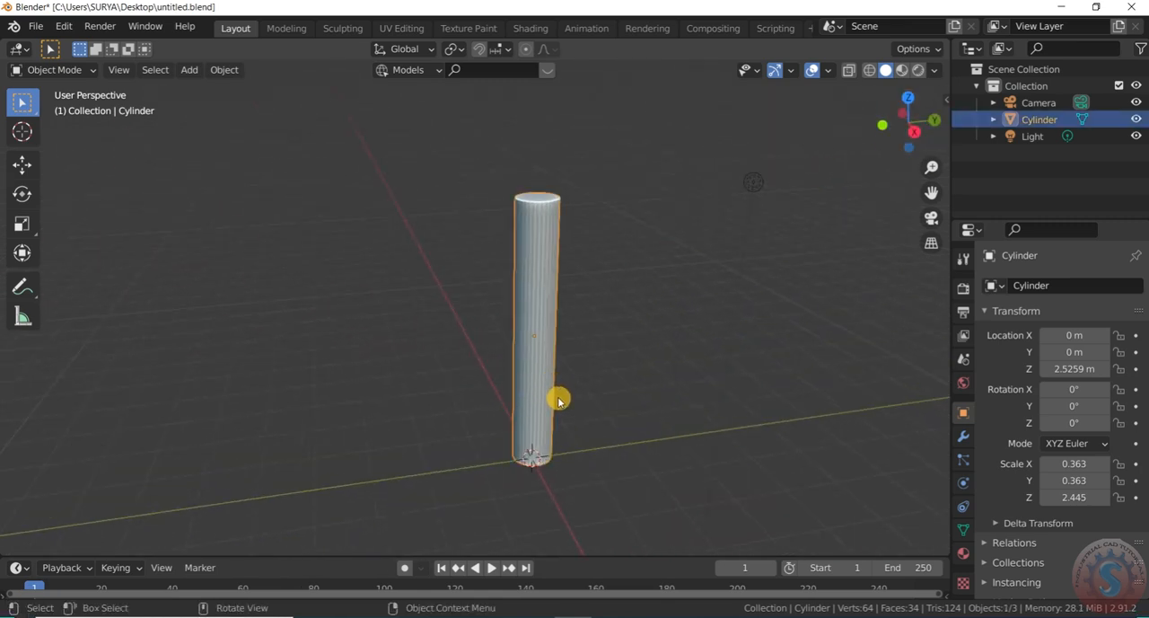
key("s")
key("Escape")
scroll(571, 364, "down", 2)
scroll(583, 325, "up", 1)
left_click(462, 400)
scroll(464, 400, "down", 3)
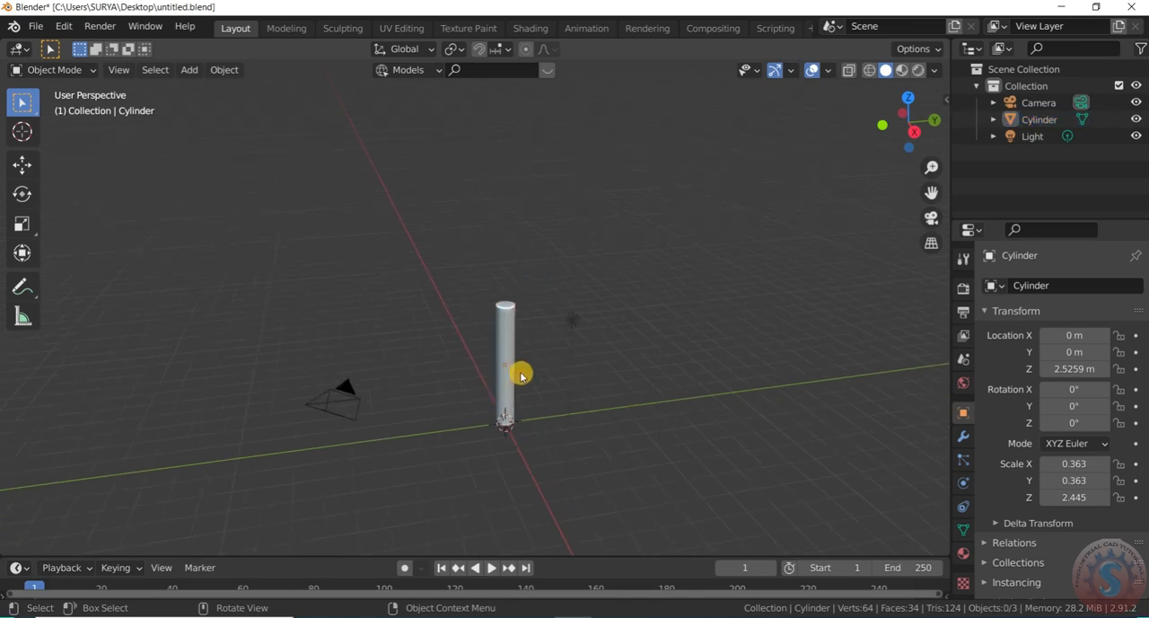
key("KP_0")
key("KP_0")
scroll(516, 377, "up", 2)
Scale the cylinder uniformly to about 0.145 in X and Y and 0.972 in Z, and lower it to about Z 1.05 m
left_click(517, 377)
scroll(516, 378, "up", 1)
key("s")
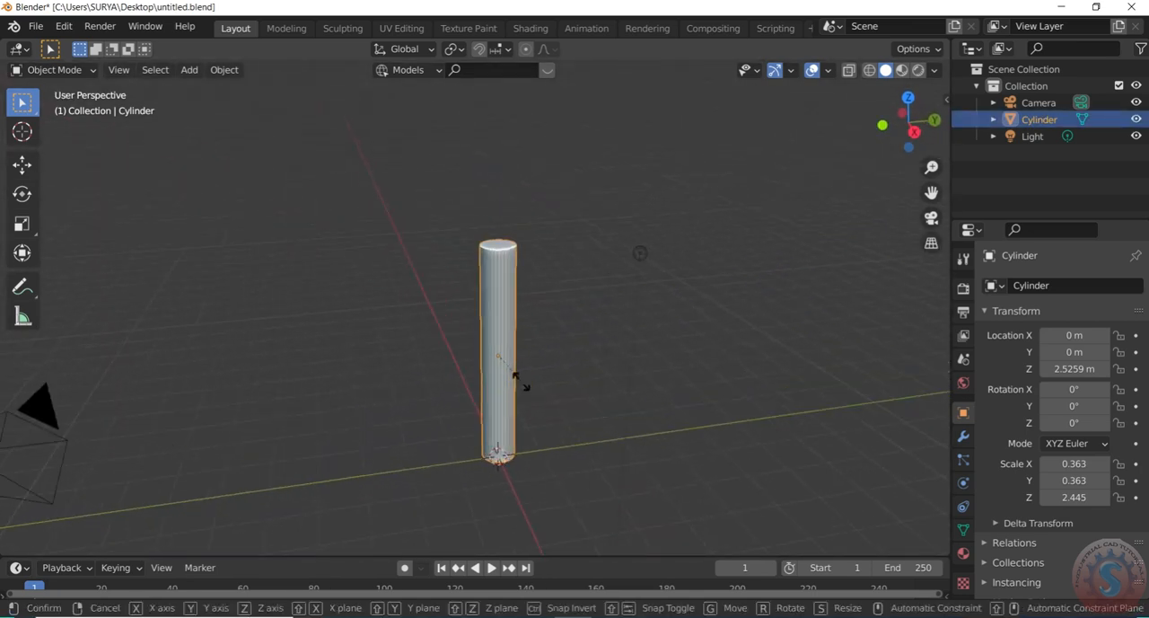
left_click(505, 369)
scroll(517, 400, "up", 2)
key("g")
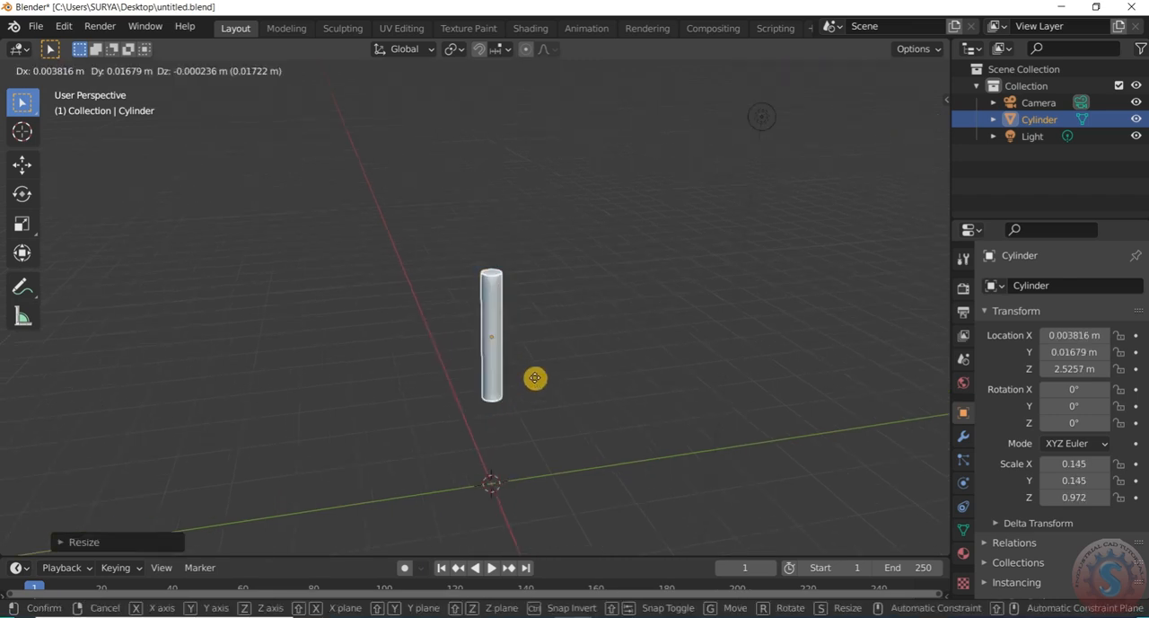
key("z")
left_click(491, 484)
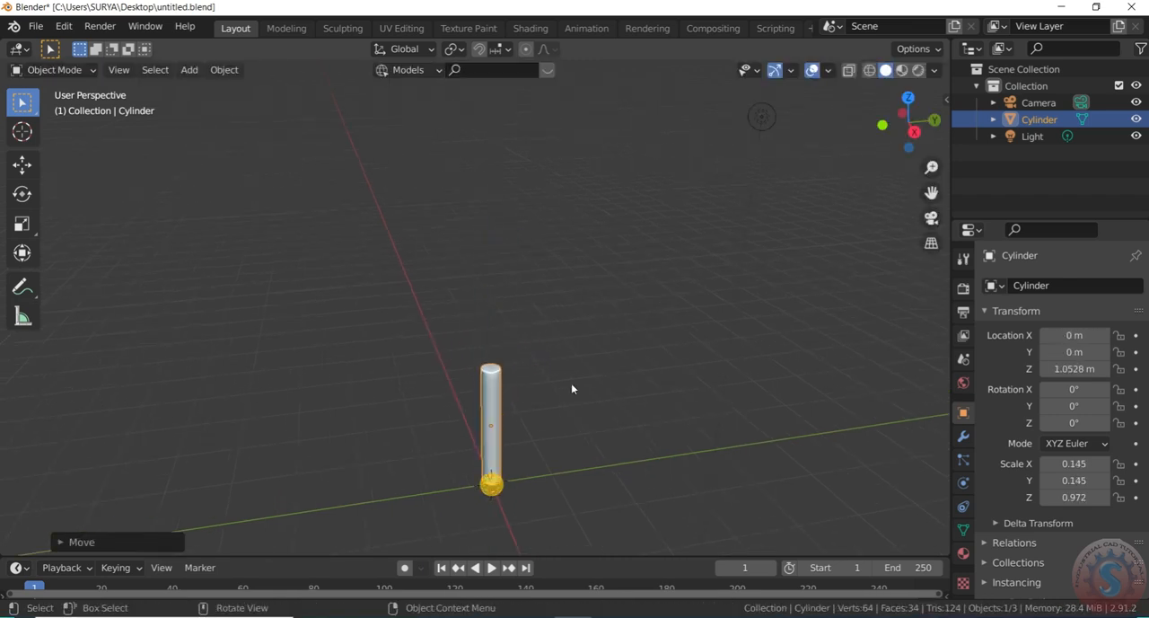
left_click(526, 311)
Add a torus mesh around the cylinder's base and scale it uniformly to about 0.26
scroll(521, 350, "up", 3)
key("shift+a")
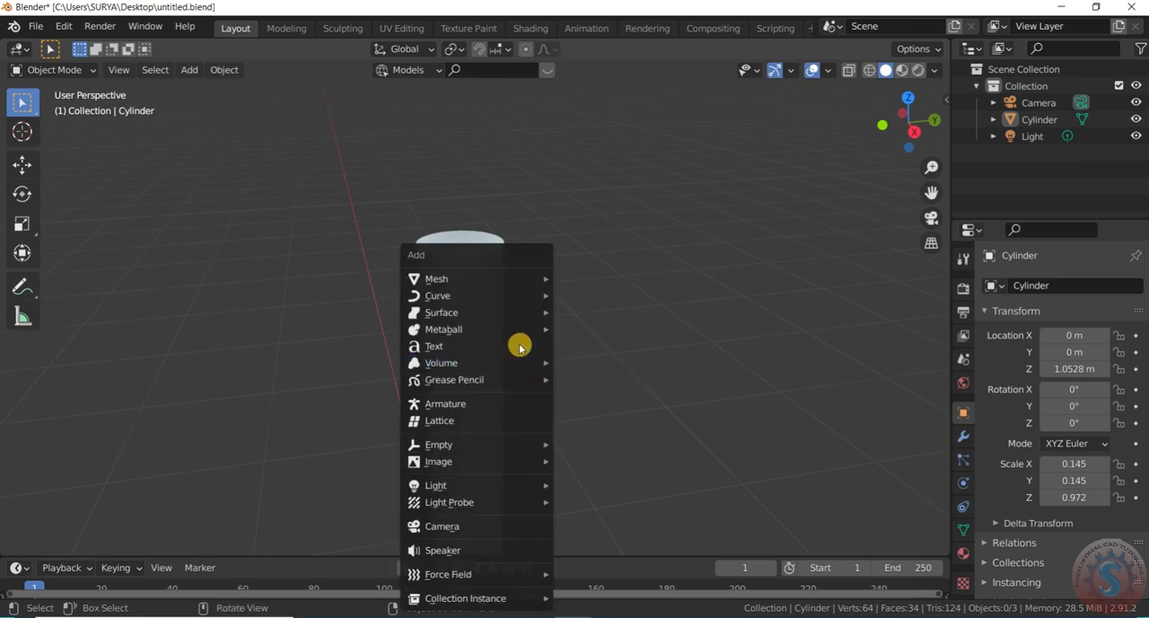
key("Escape")
key("shift+a")
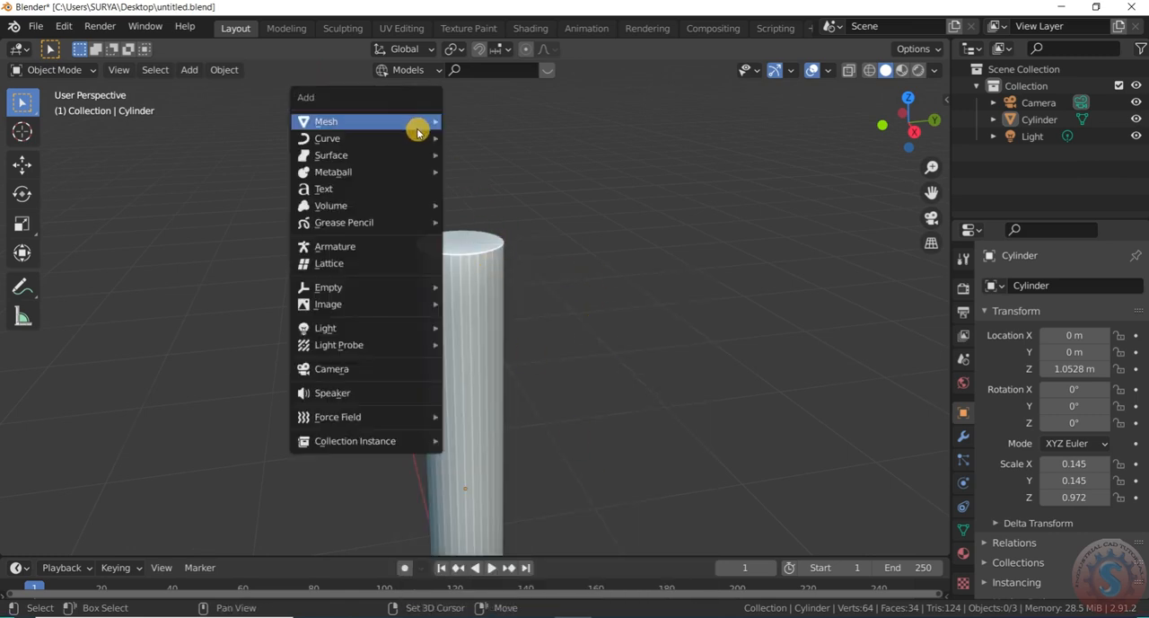
mouse_move(419, 124)
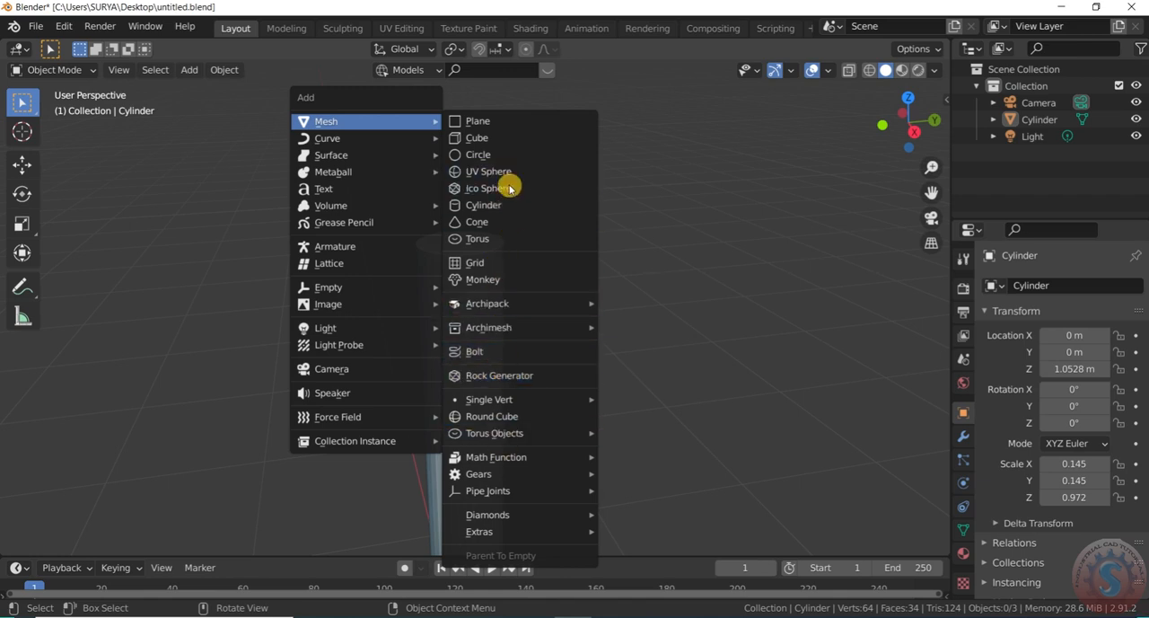
left_click(505, 247)
key("s")
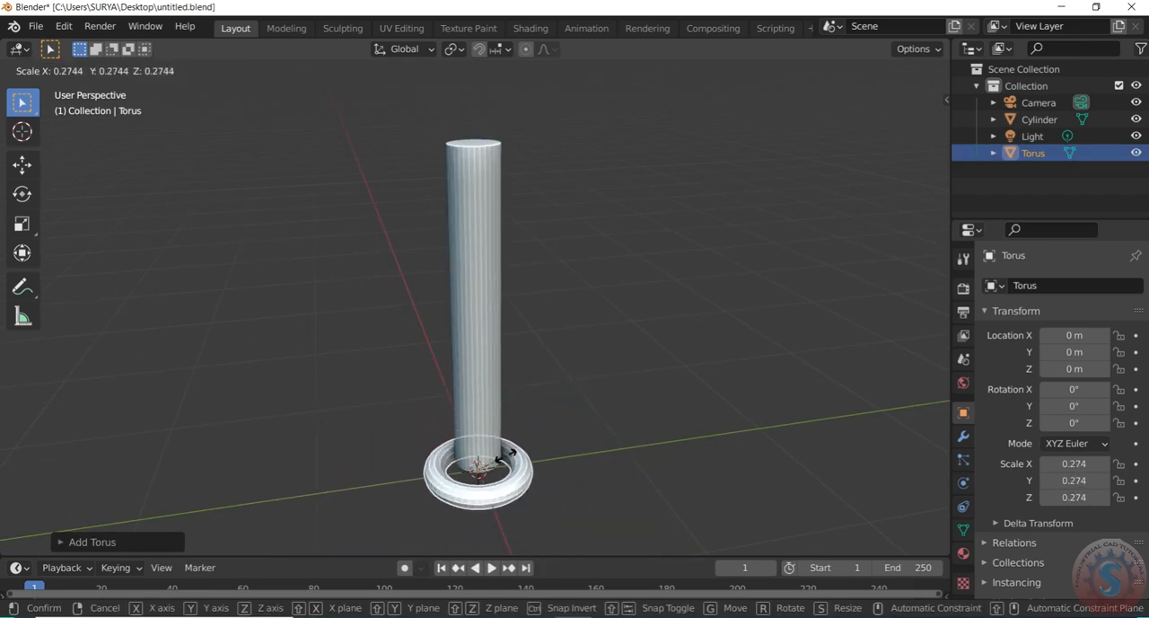
left_click(512, 497)
Move the torus up along Z to about 1.95 m, near the cylinder's upper end
key("g")
key("z")
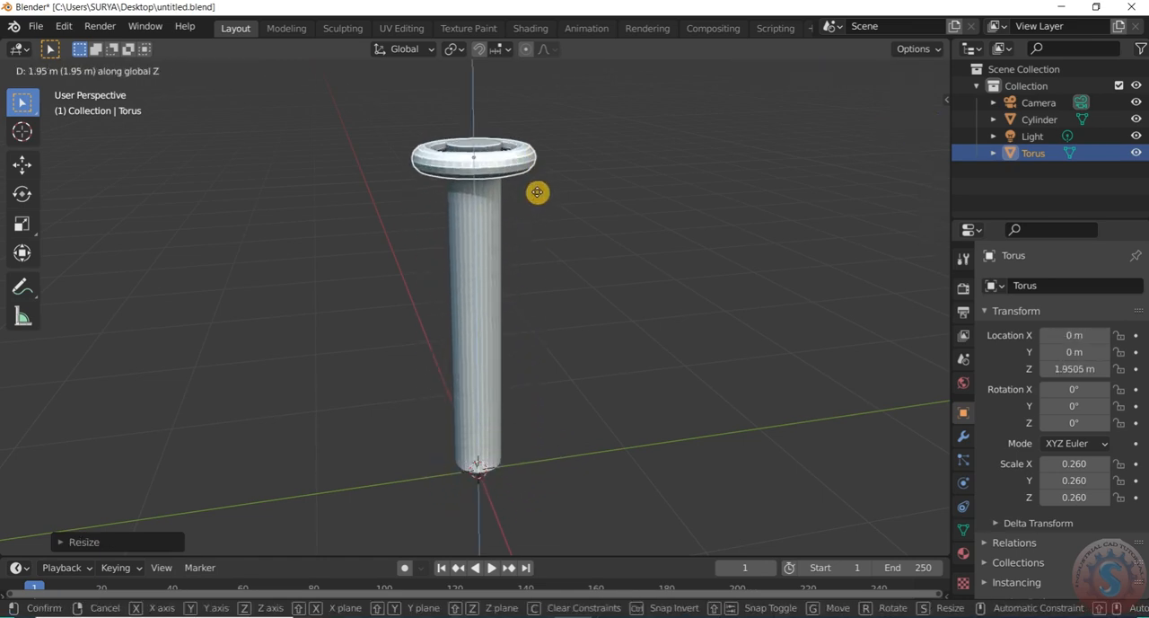
left_click(537, 192)
Shrink the torus uniformly to a scale of about 0.177 so it fits closer around the cylinder
key("KP_Decimal")
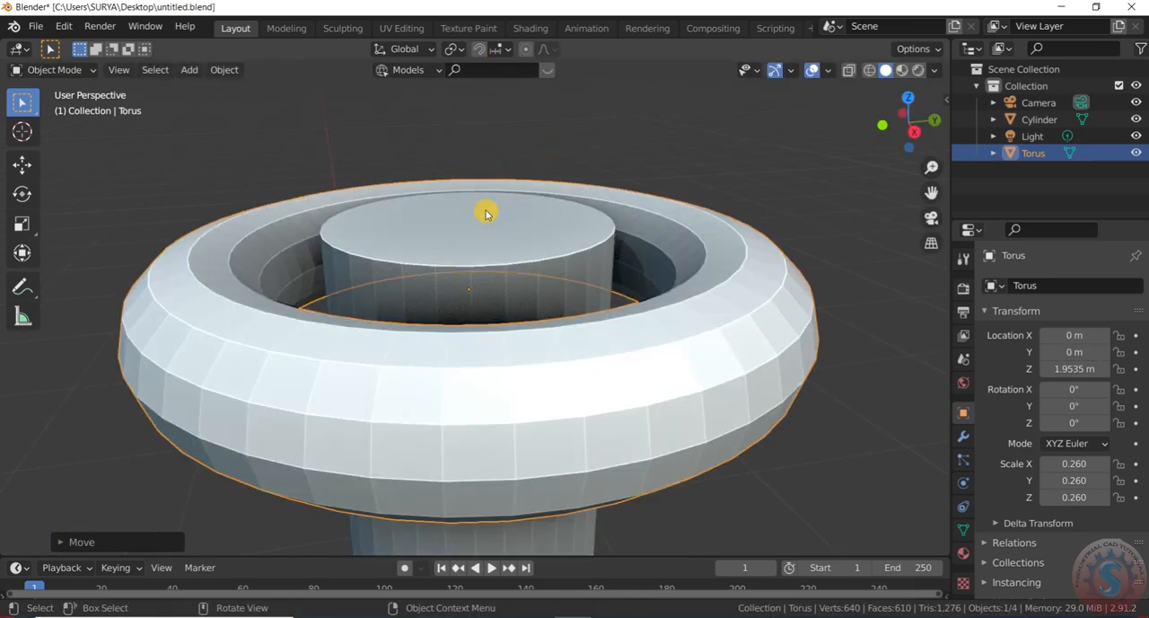
key("s")
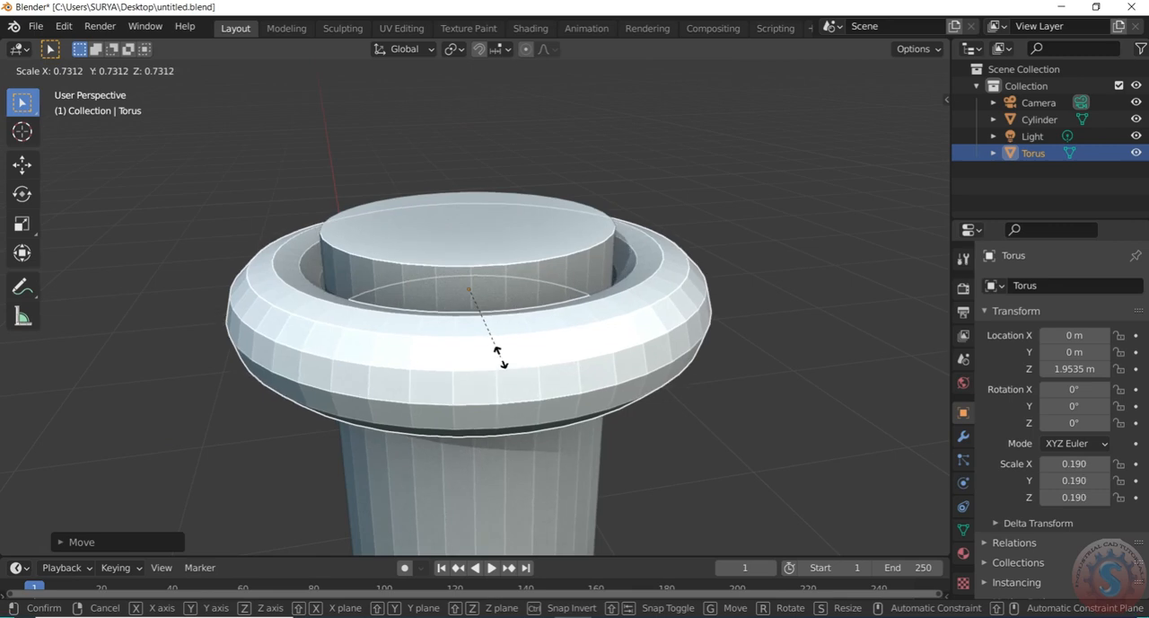
left_click(503, 360)
key("s")
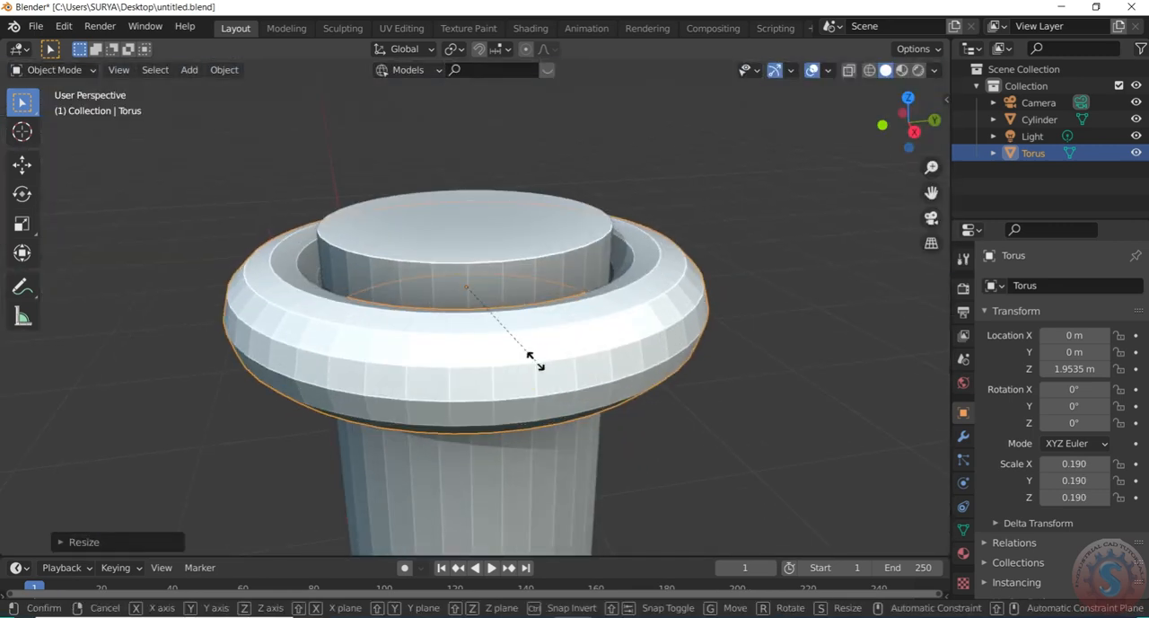
left_click(528, 359)
scroll(642, 189, "down", 2)
left_click(716, 213)
left_click(856, 149)
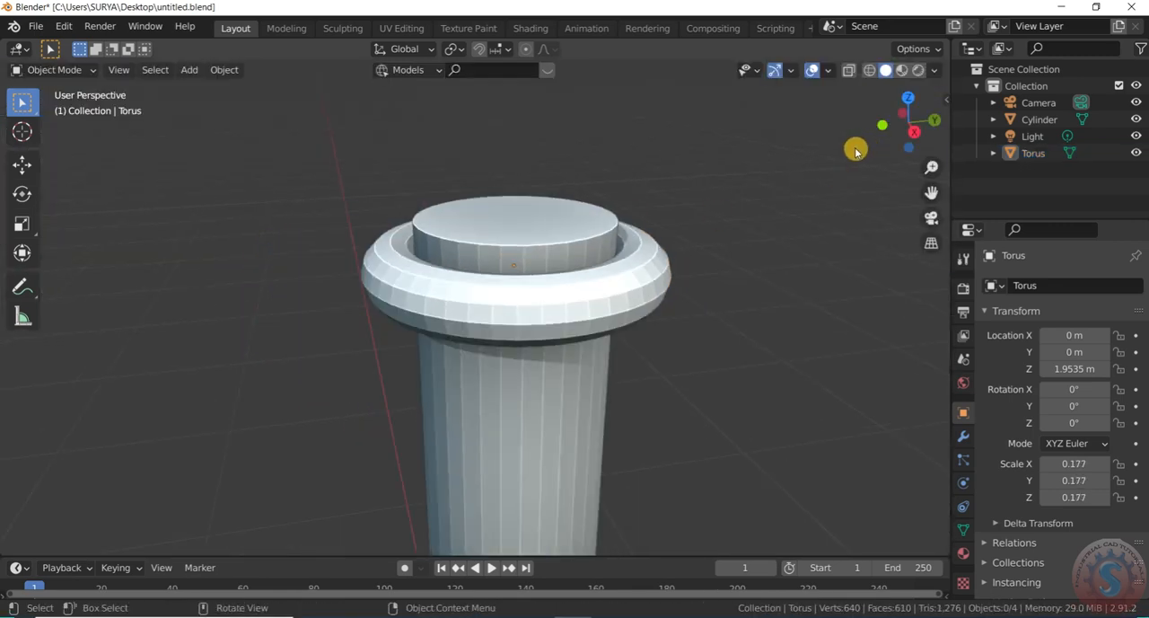
Shade the cylinder smooth and enable Auto Smooth at 30° in its normals settings
left_click_drag(903, 126, 853, 112)
left_click(611, 243)
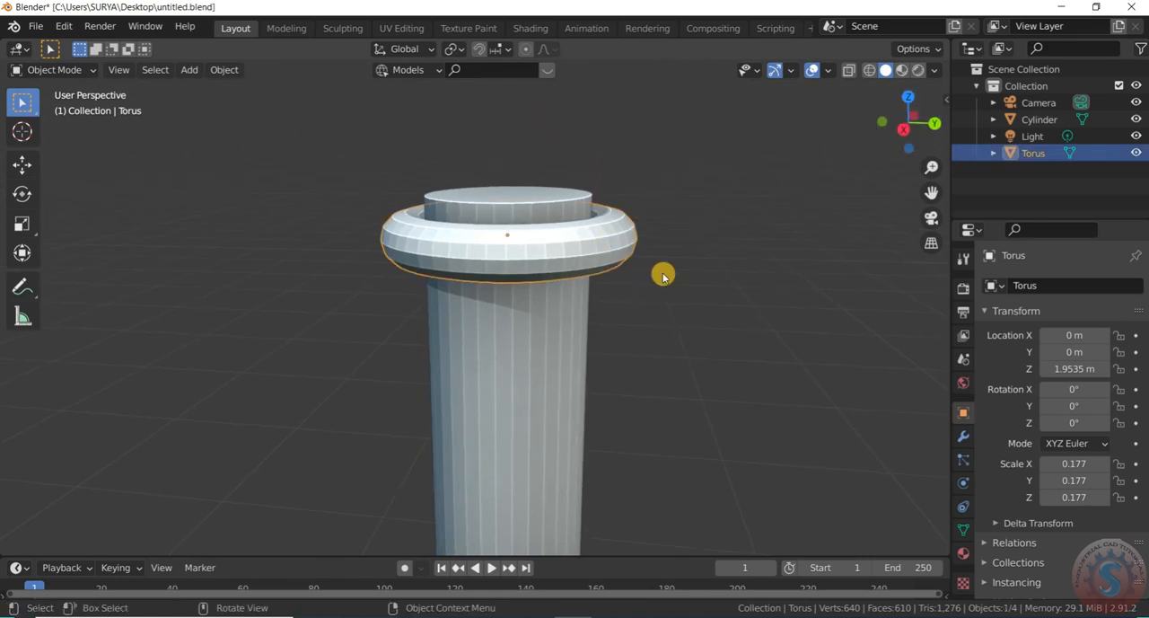
left_click(568, 355)
right_click(568, 352)
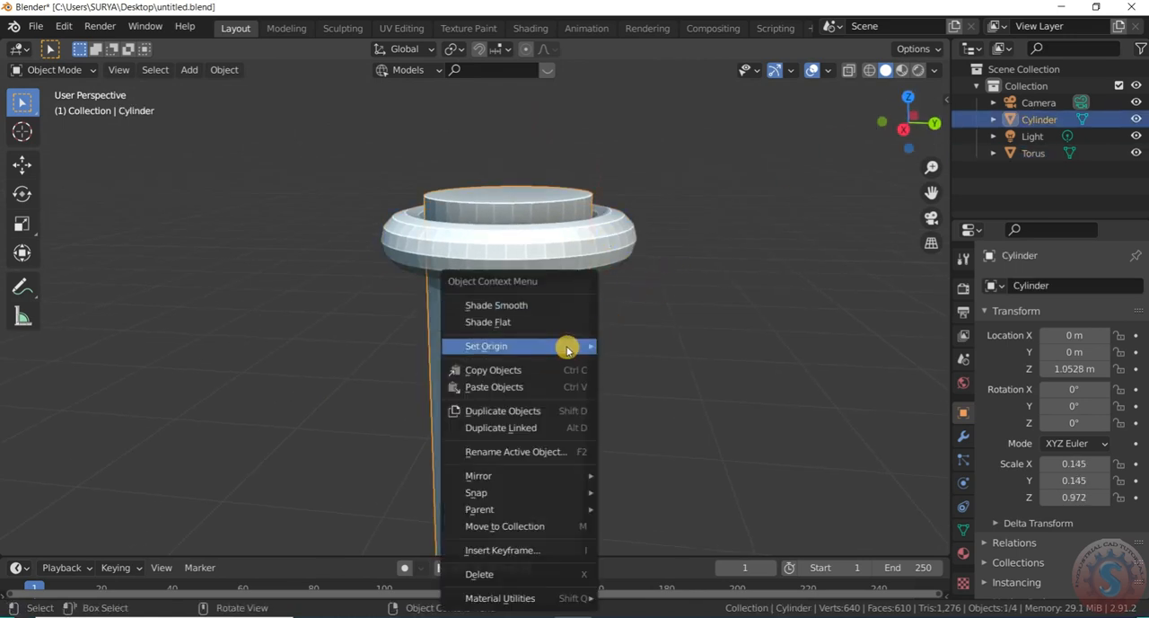
left_click(539, 301)
left_click(963, 550)
left_click(964, 530)
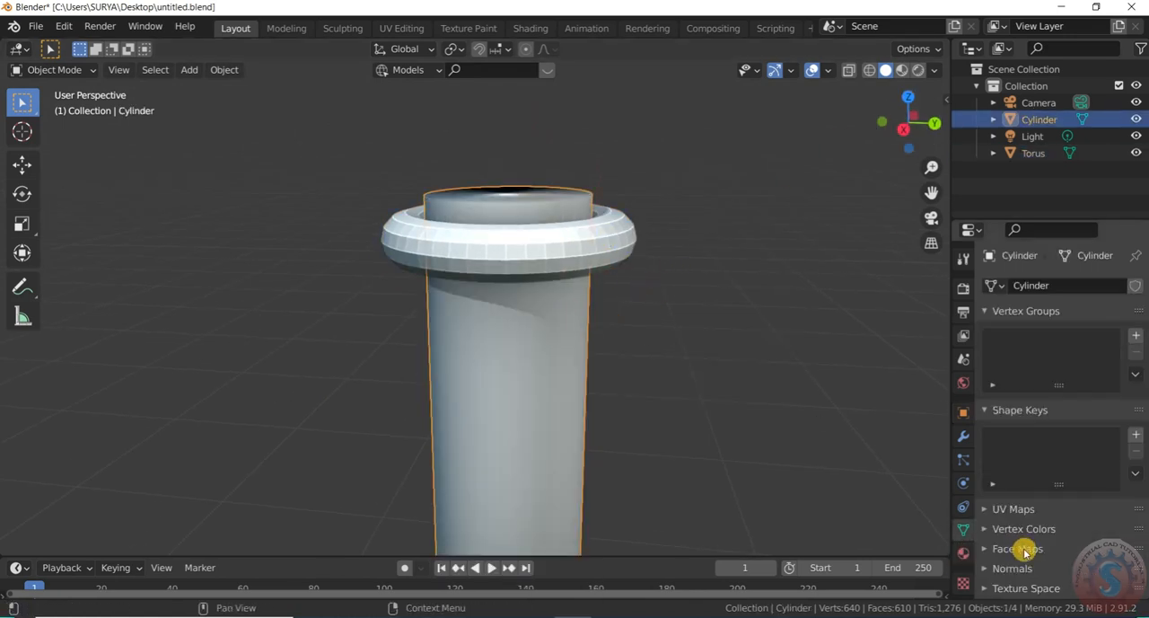
left_click(1048, 594)
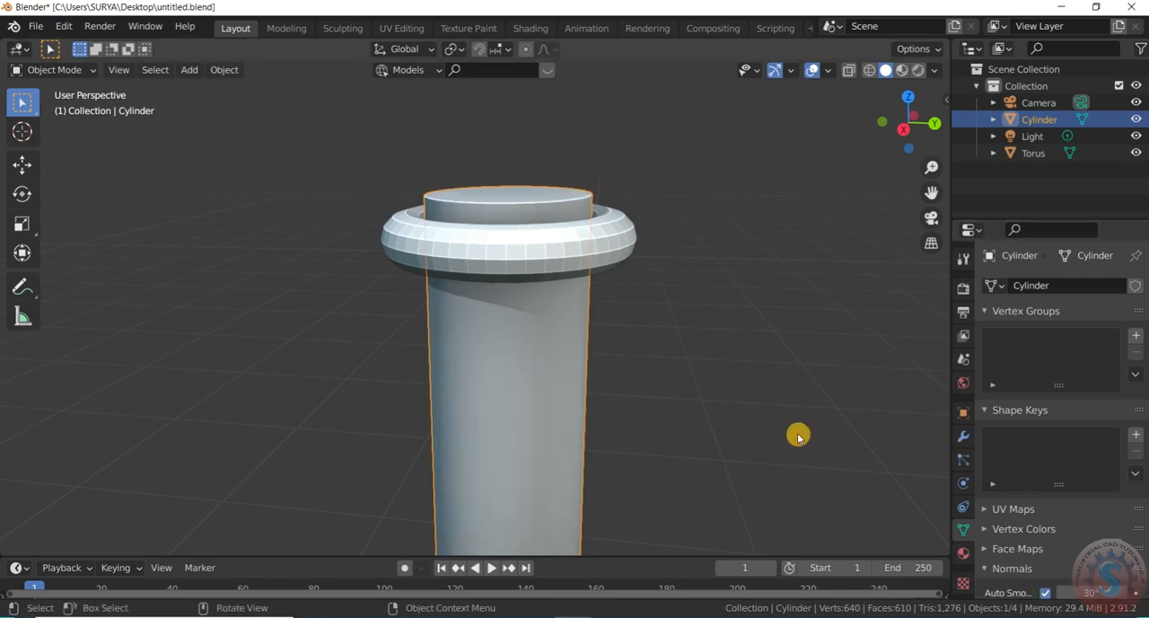
Shade the torus around the cylinder's upper end smooth
left_click(623, 248)
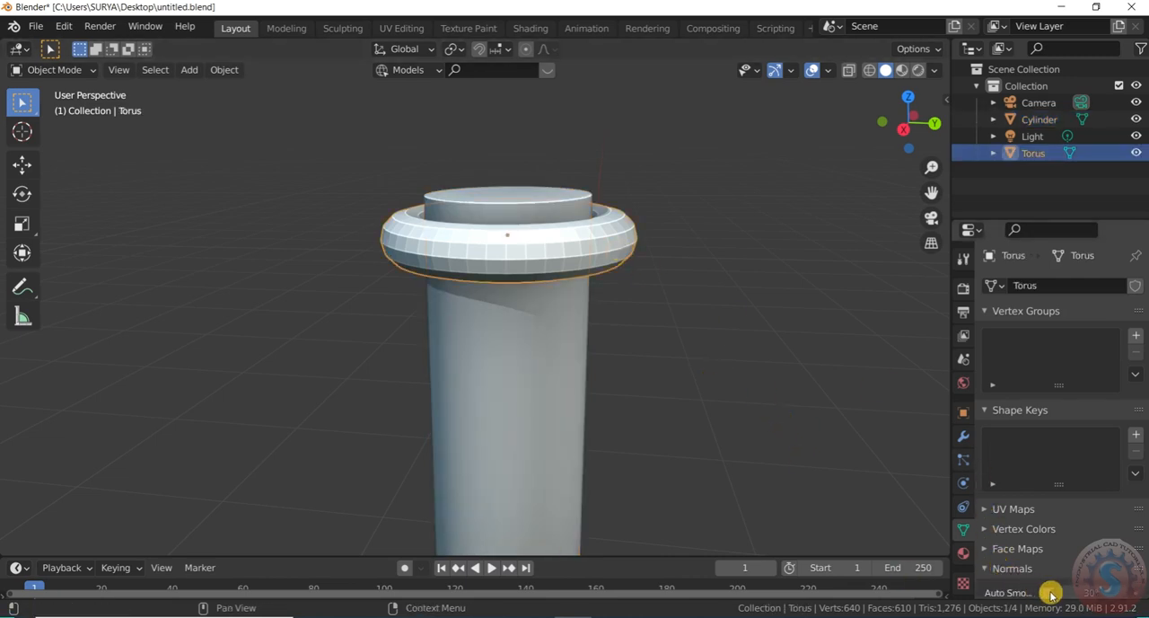
right_click(628, 244)
left_click(633, 241)
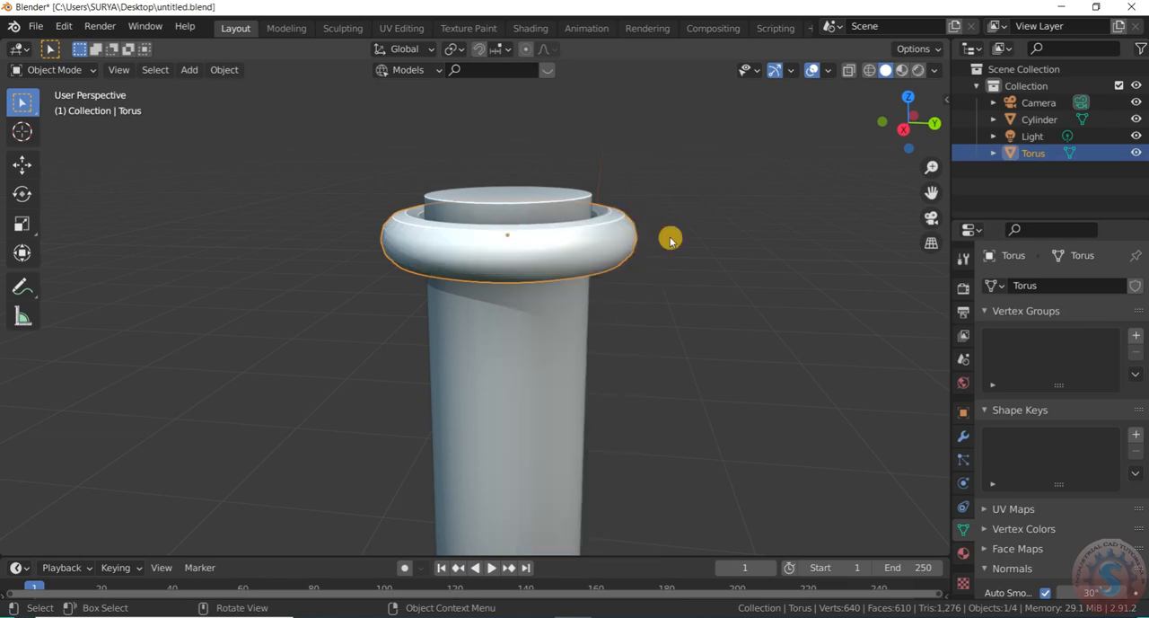
left_click(663, 240)
Add a Subdivision Surface modifier to the torus with viewport and render levels set to 4
left_click(614, 250)
left_click(963, 436)
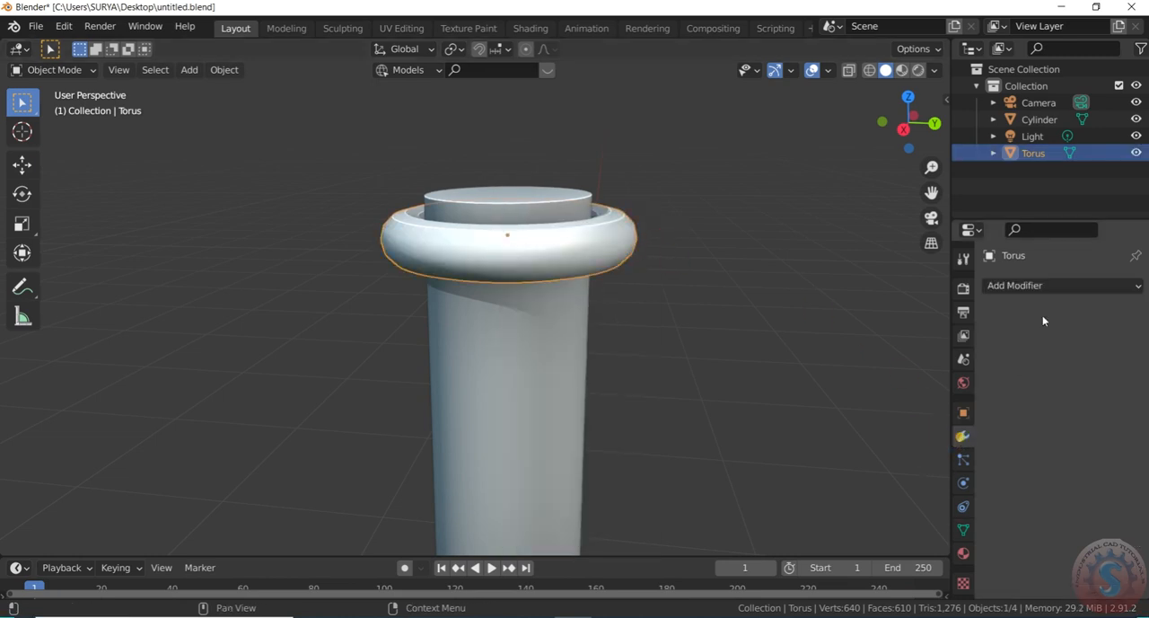
left_click(1043, 287)
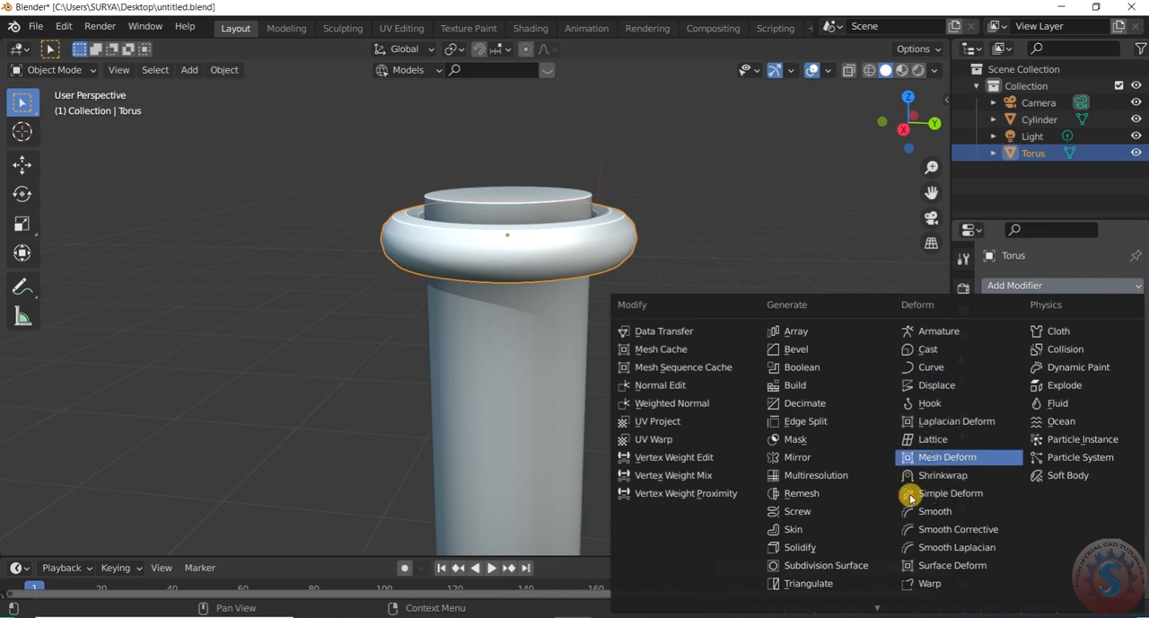
left_click(851, 564)
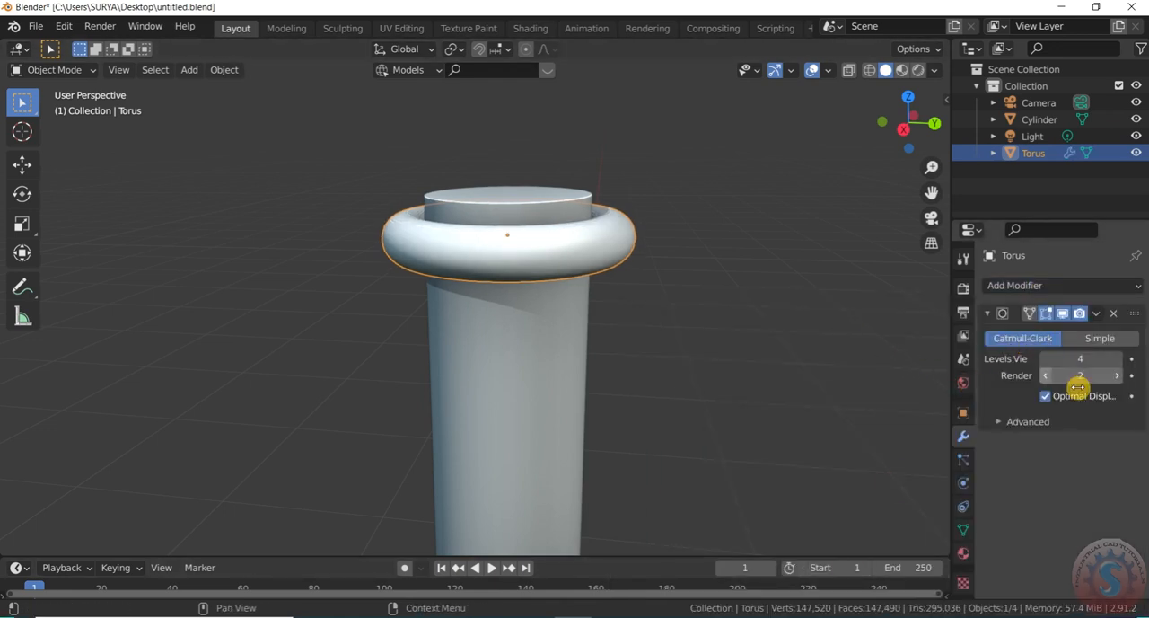
key("Return")
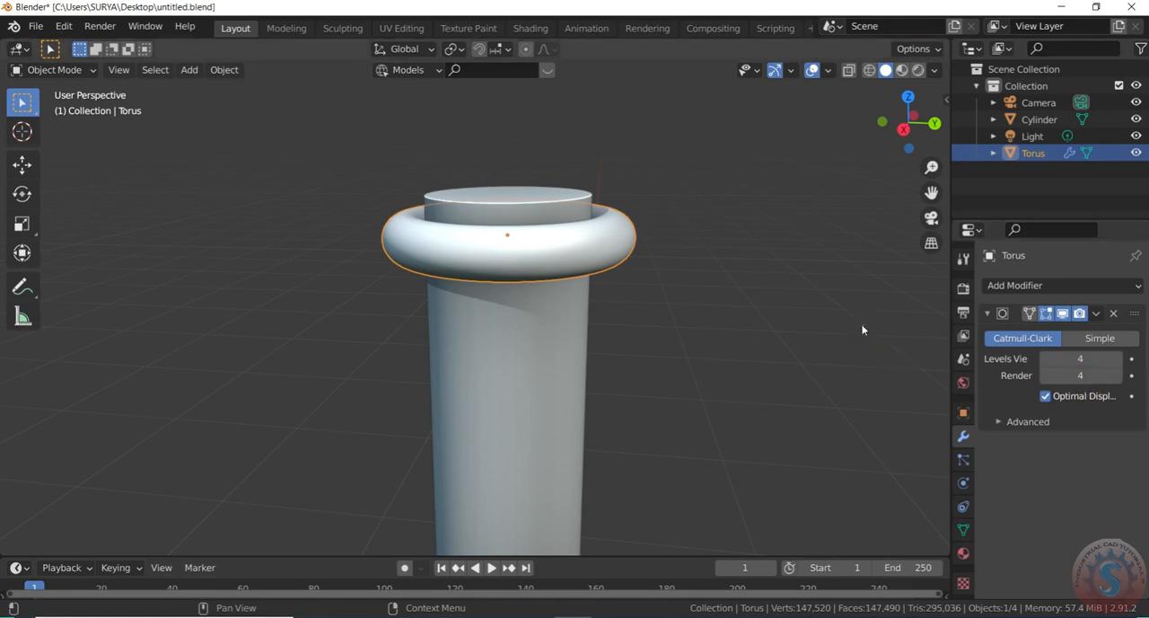
Duplicate the torus and place the copy along Z directly below the first ring
scroll(554, 238, "up", 3)
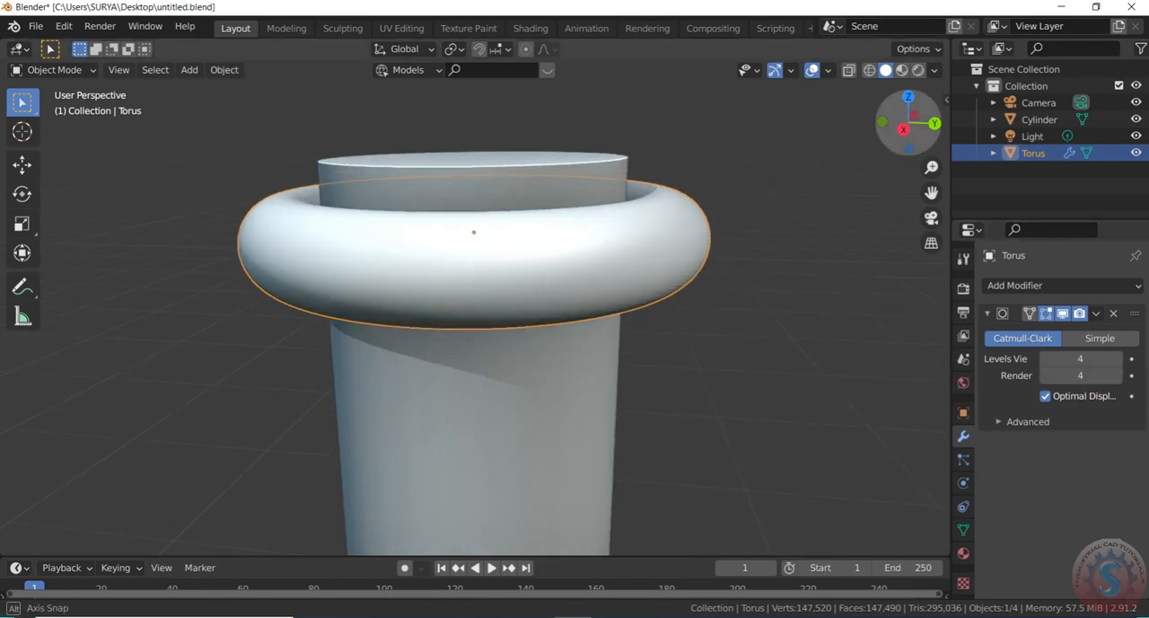
left_click_drag(909, 124, 910, 148)
left_click(788, 261)
left_click(631, 286)
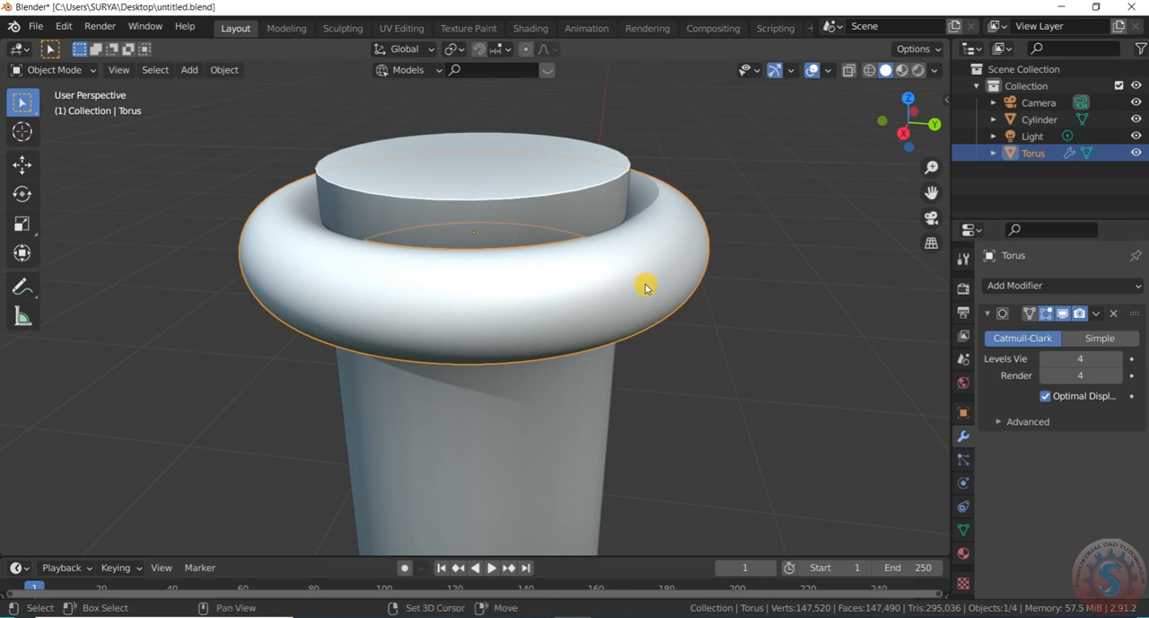
key("shift+d")
key("z")
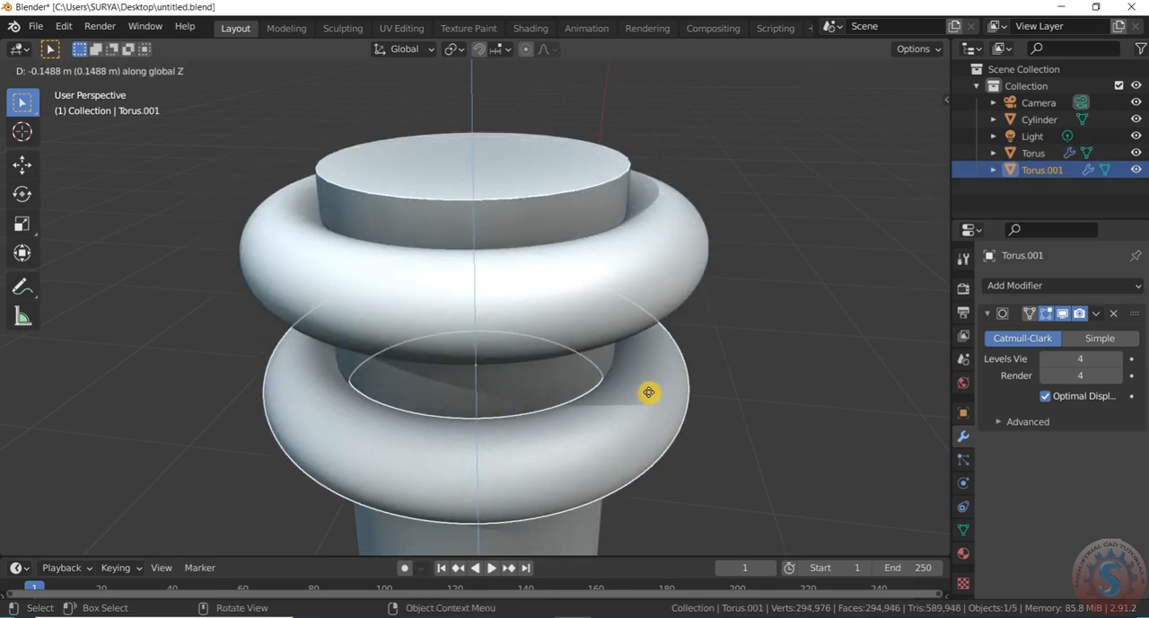
left_click(659, 365)
left_click(763, 277)
scroll(764, 277, "down", 6)
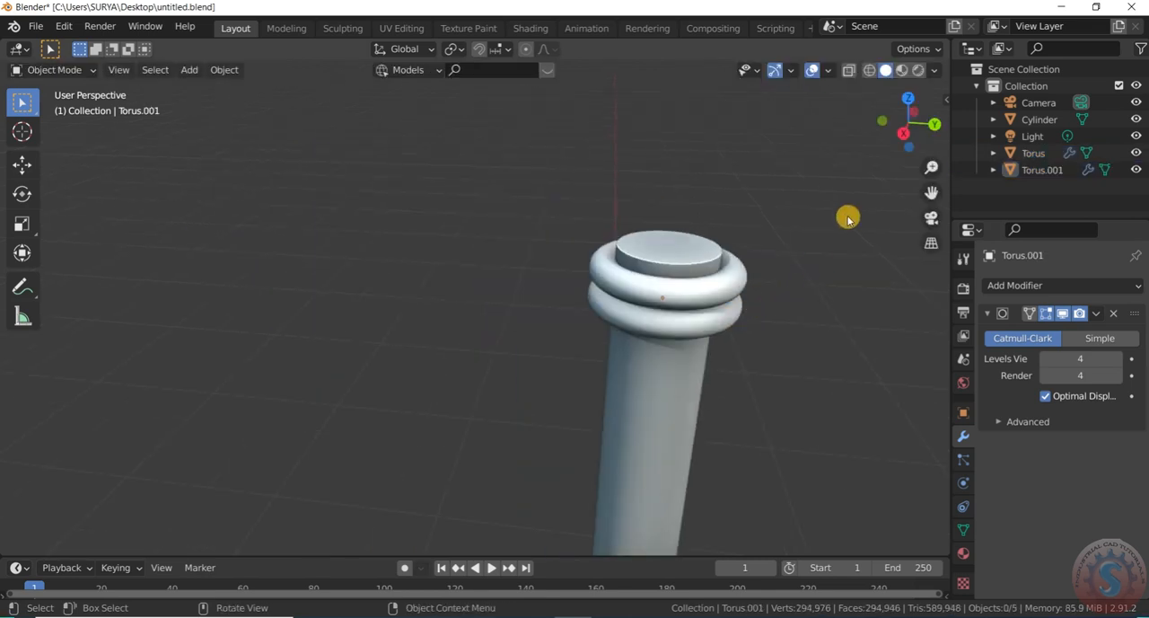
Save the current Blender file containing the ringed post
left_click_drag(906, 132, 912, 138)
scroll(673, 311, "down", 5)
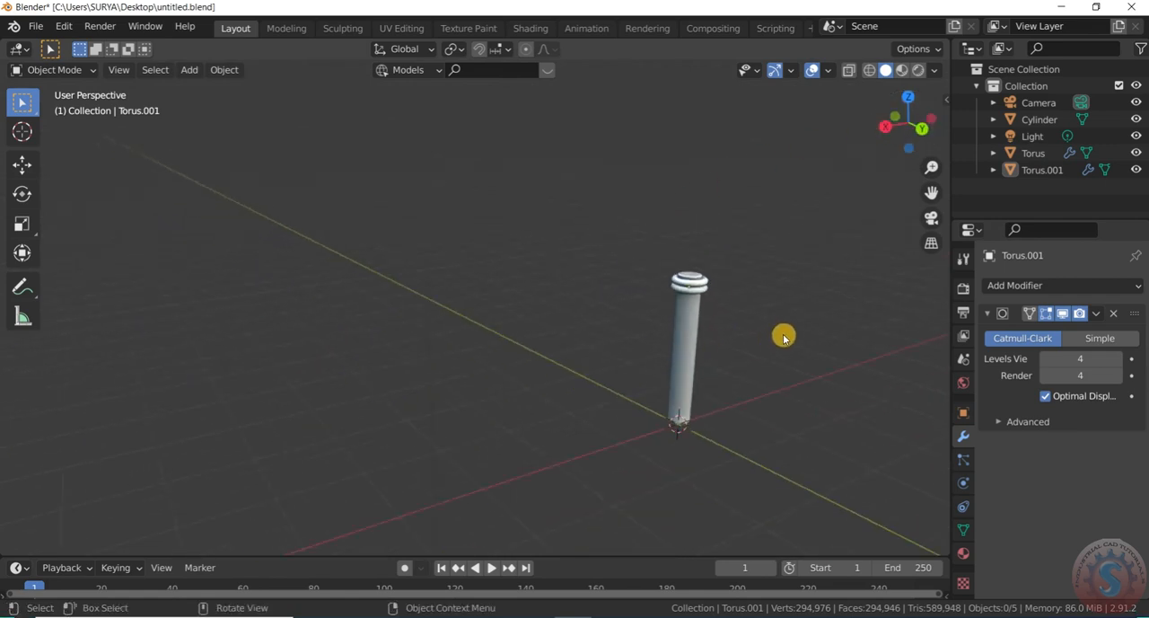
left_click(36, 25)
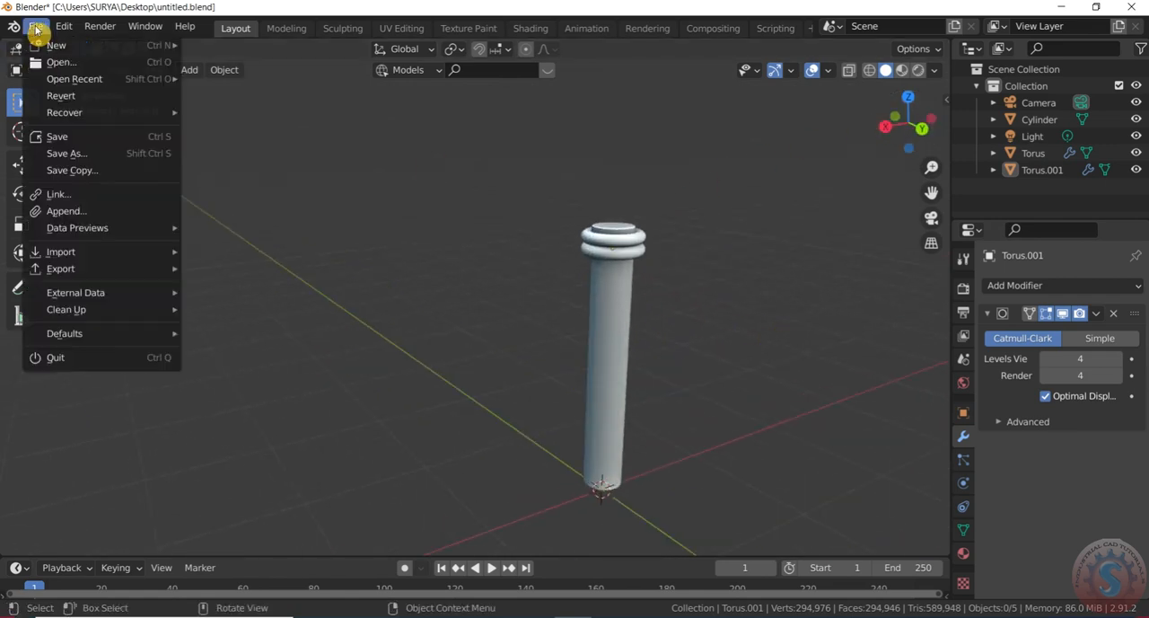
left_click(58, 141)
Select the cylinder with both torus rings from the top view and place a duplicate of the whole post along positive Y
scroll(436, 329, "down", 4)
scroll(446, 308, "up", 3)
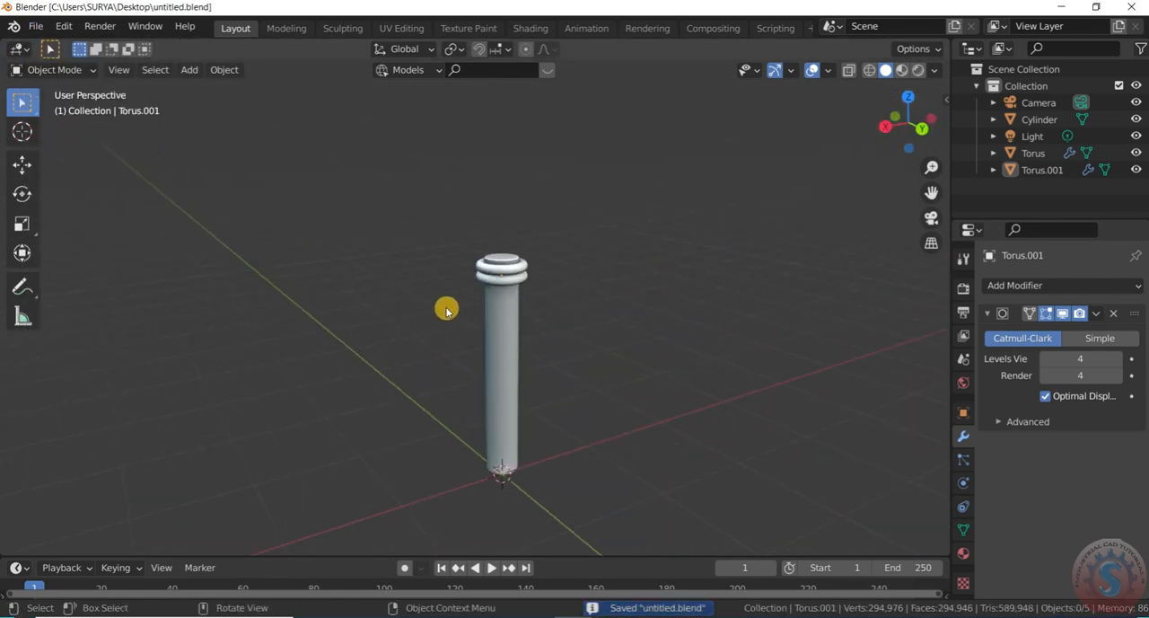
scroll(451, 310, "down", 3)
scroll(456, 301, "up", 3)
scroll(462, 296, "down", 2)
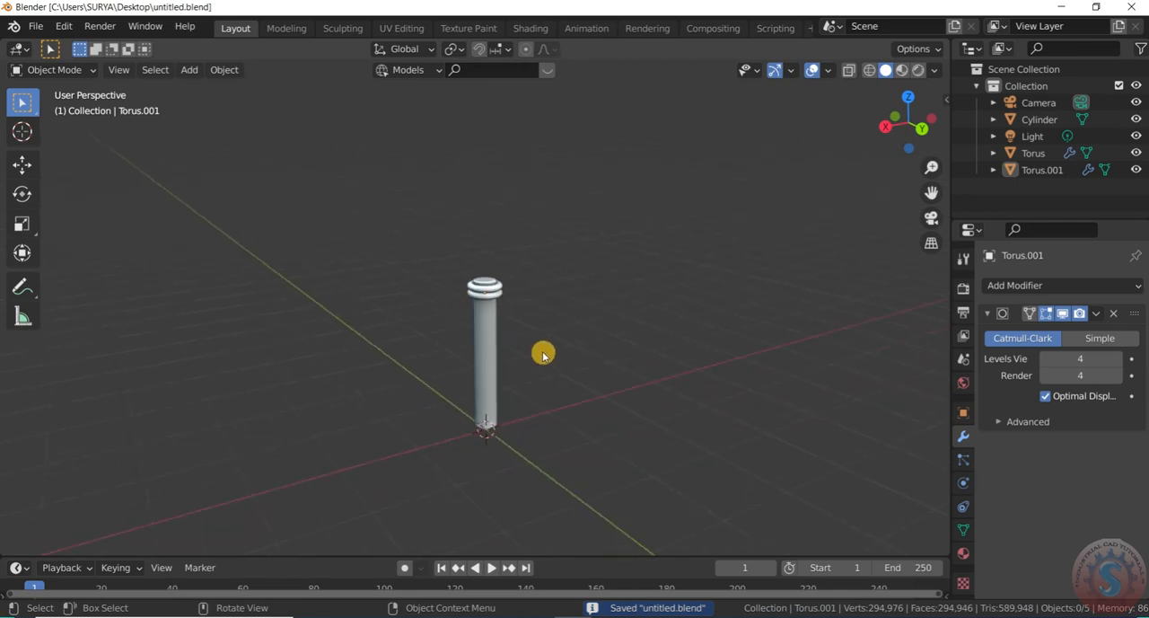
key("KP_7")
scroll(542, 347, "down", 2)
left_click_drag(477, 249, 550, 338)
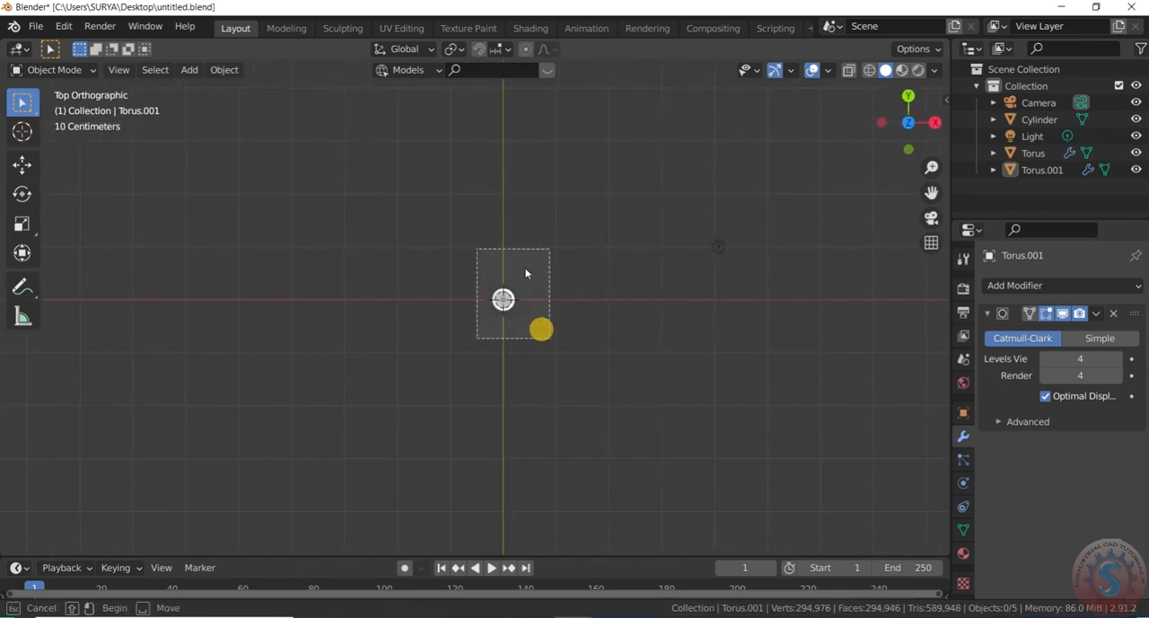
scroll(533, 289, "up", 3)
scroll(523, 342, "down", 3)
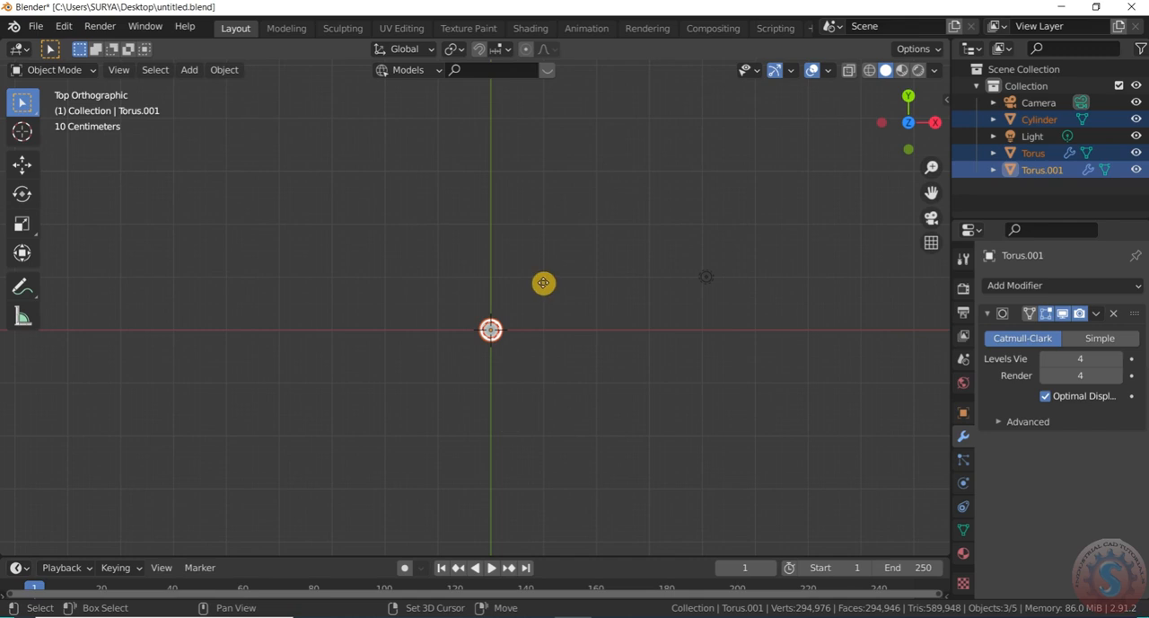
key("shift+d")
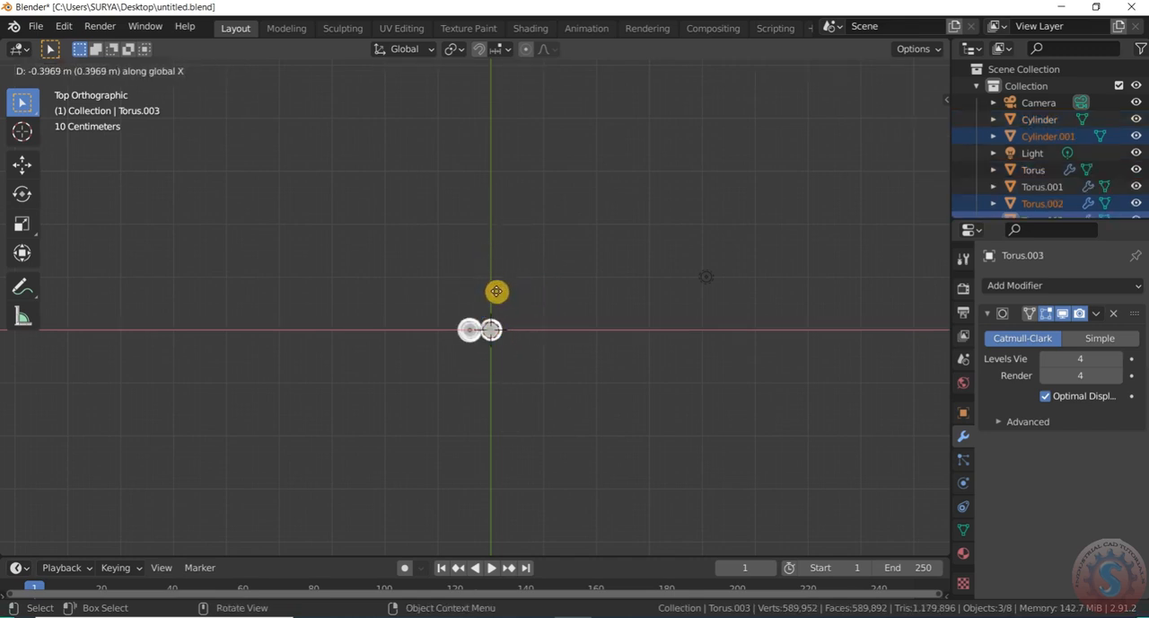
key("y")
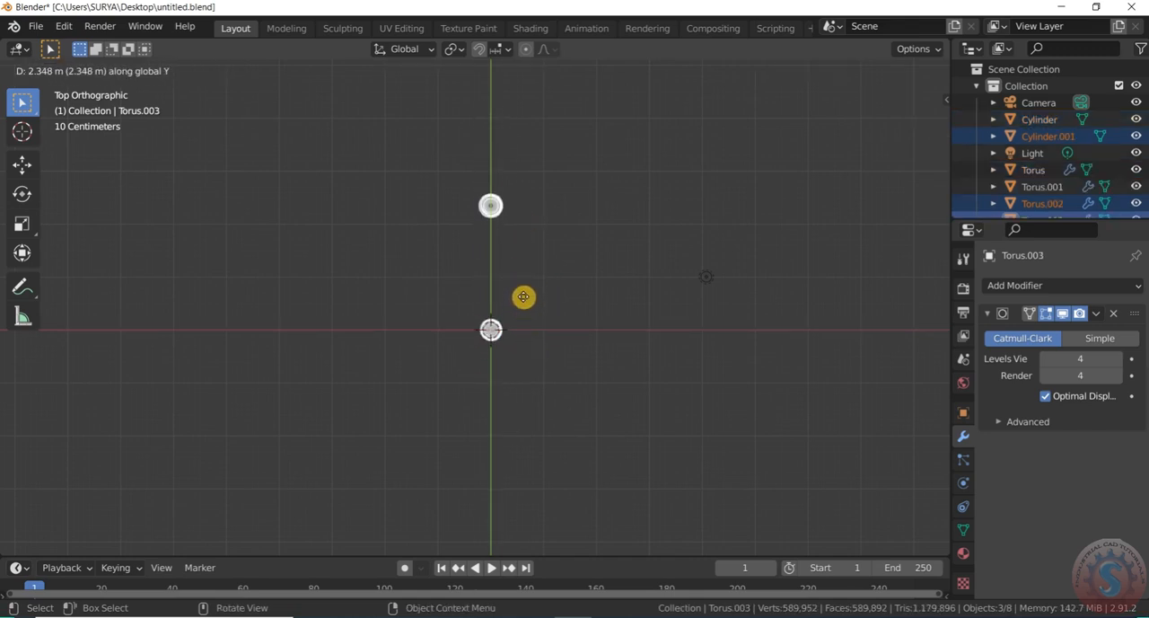
left_click(524, 307)
Select both posts and duplicate them along positive X to form a rectangular arrangement of four posts
left_click_drag(532, 359, 482, 216)
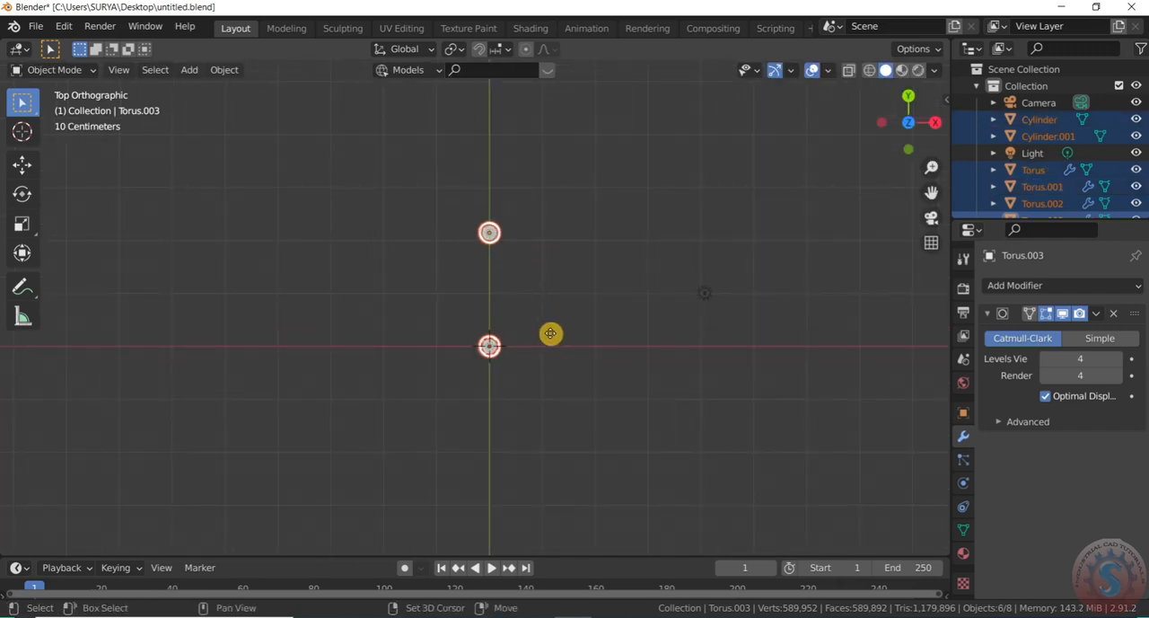
key("shift+d")
key("x")
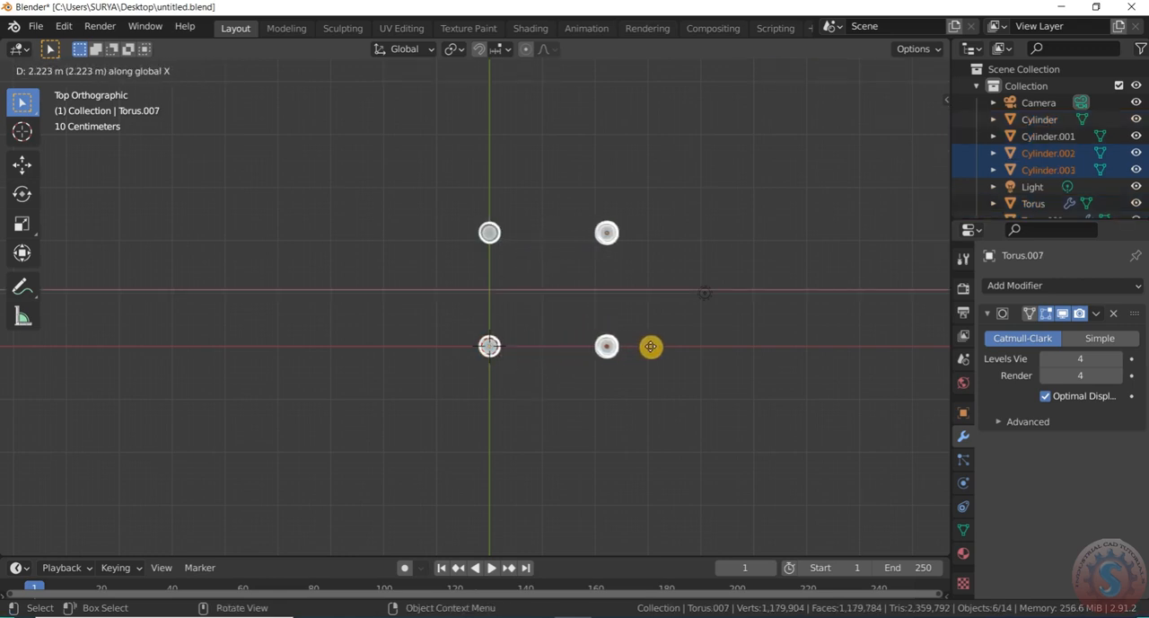
left_click(651, 349)
left_click(610, 406)
scroll(610, 407, "down", 3)
left_click_drag(925, 140, 882, 51)
scroll(639, 429, "up", 5)
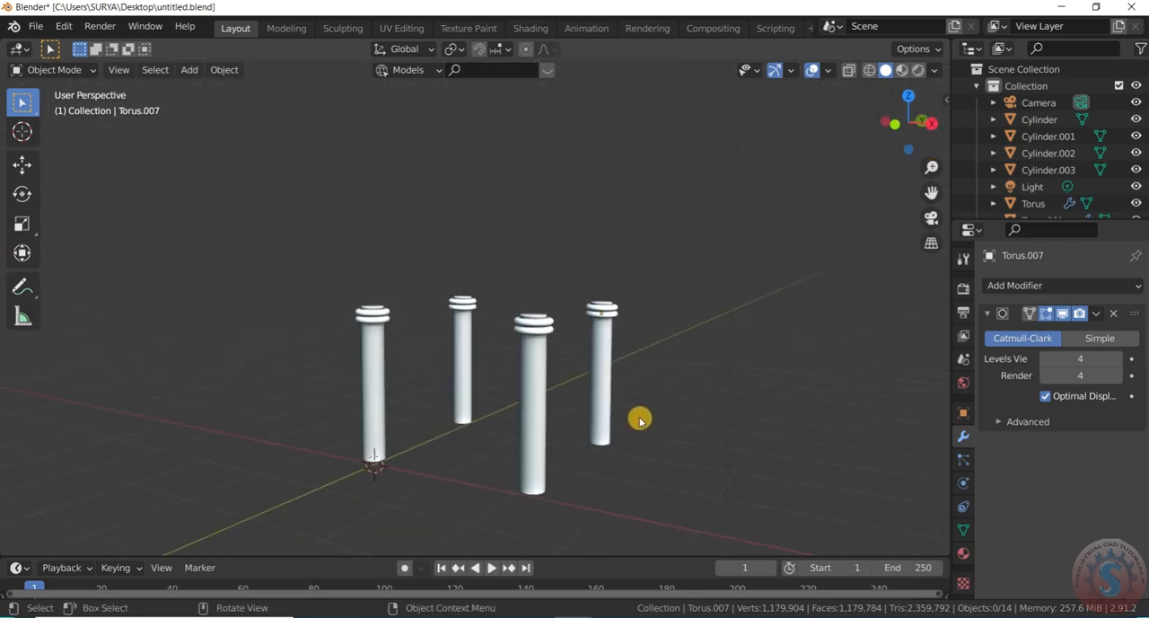
Select the four post cylinders without their rings and scale them along Z to about half their height
left_click_drag(638, 416, 349, 387)
key("s")
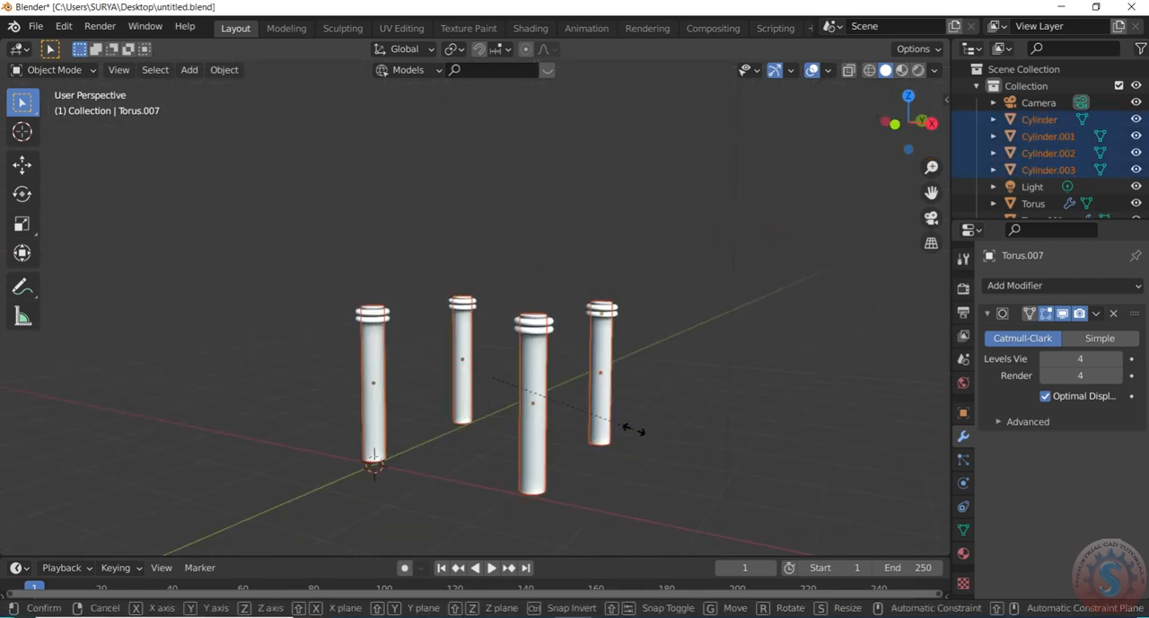
key("z")
key("x")
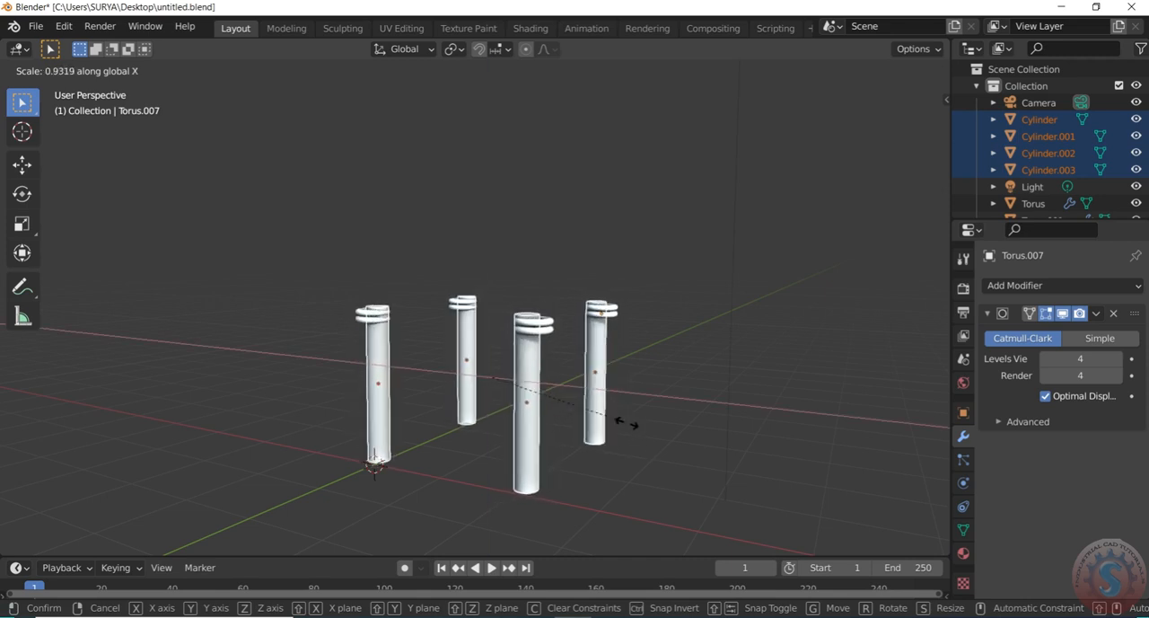
key("y")
left_click(642, 402)
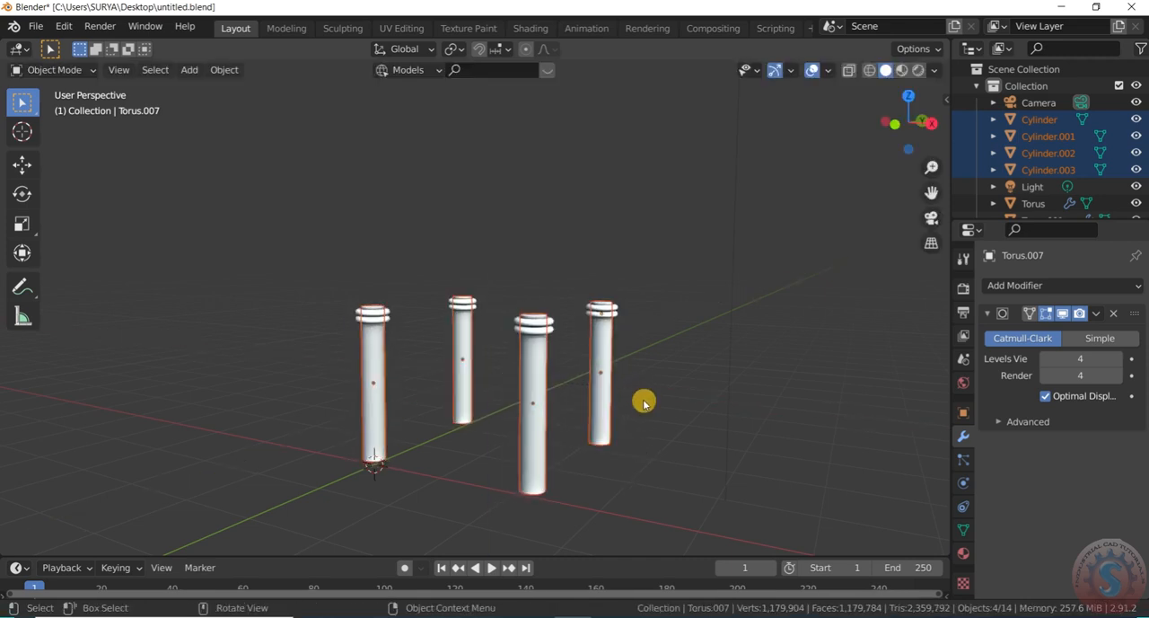
key("s")
key("z")
key("x")
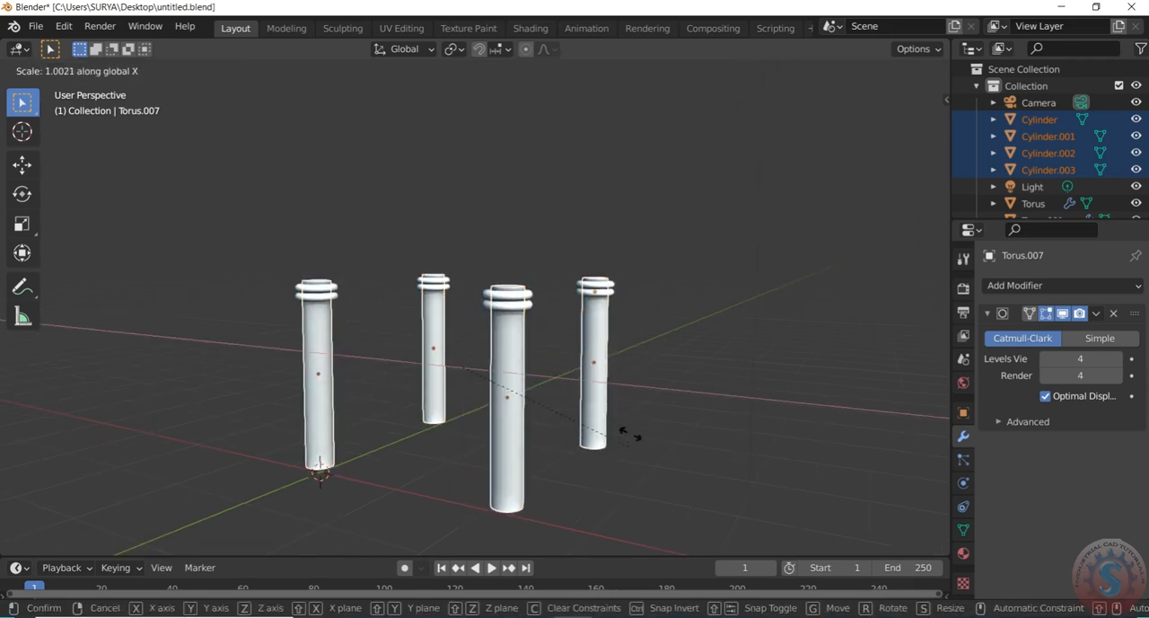
key("y")
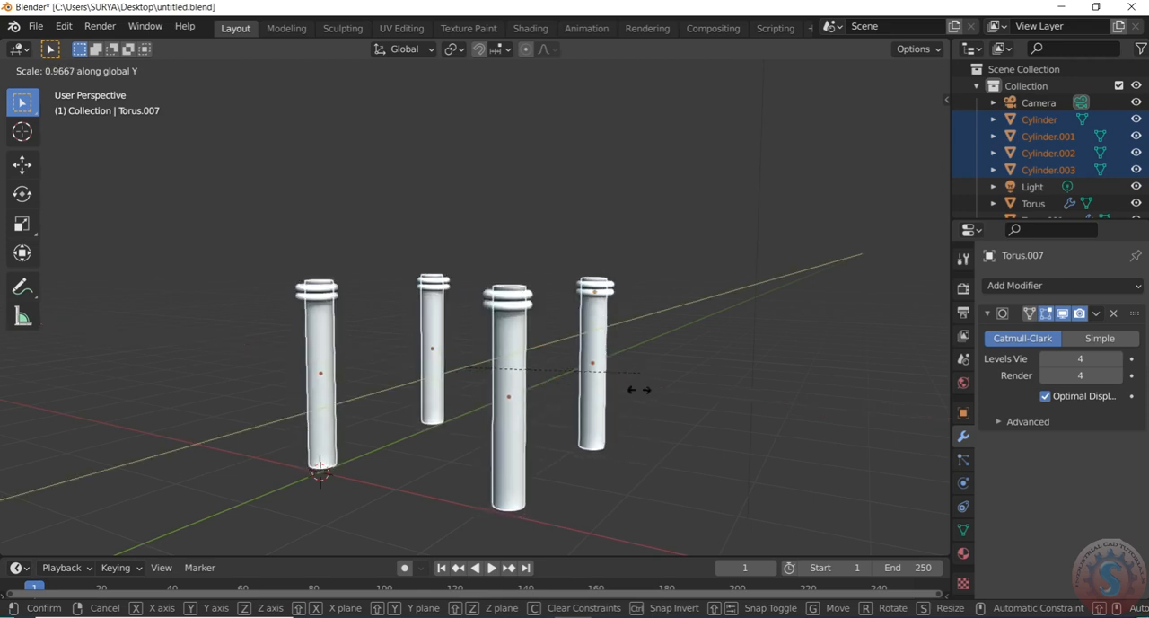
key("z")
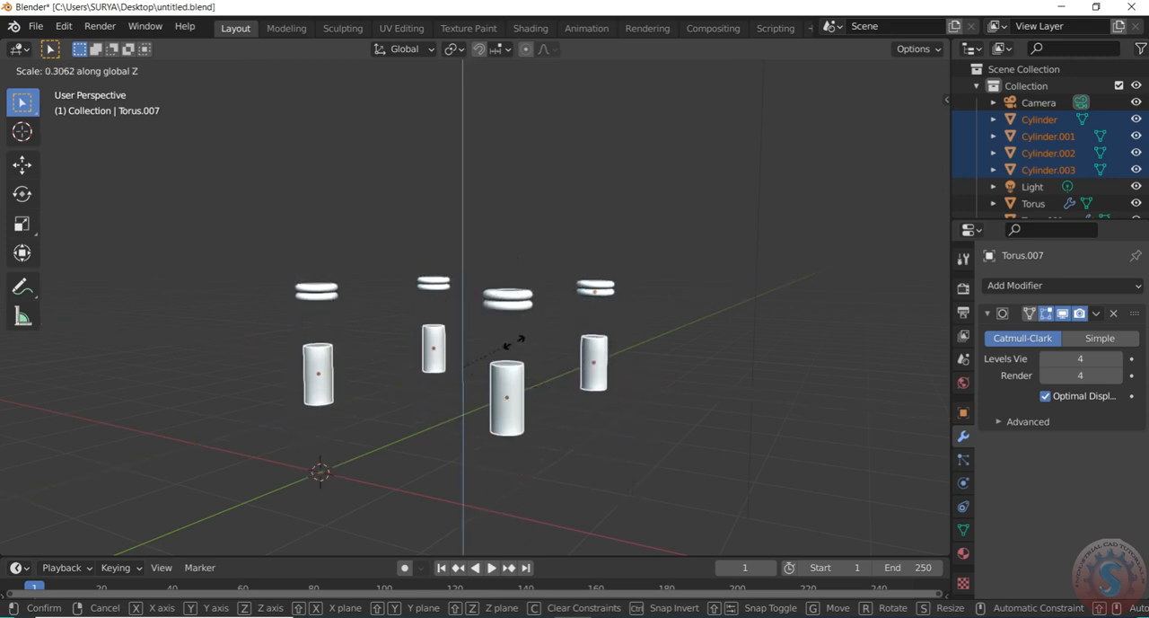
left_click(521, 297)
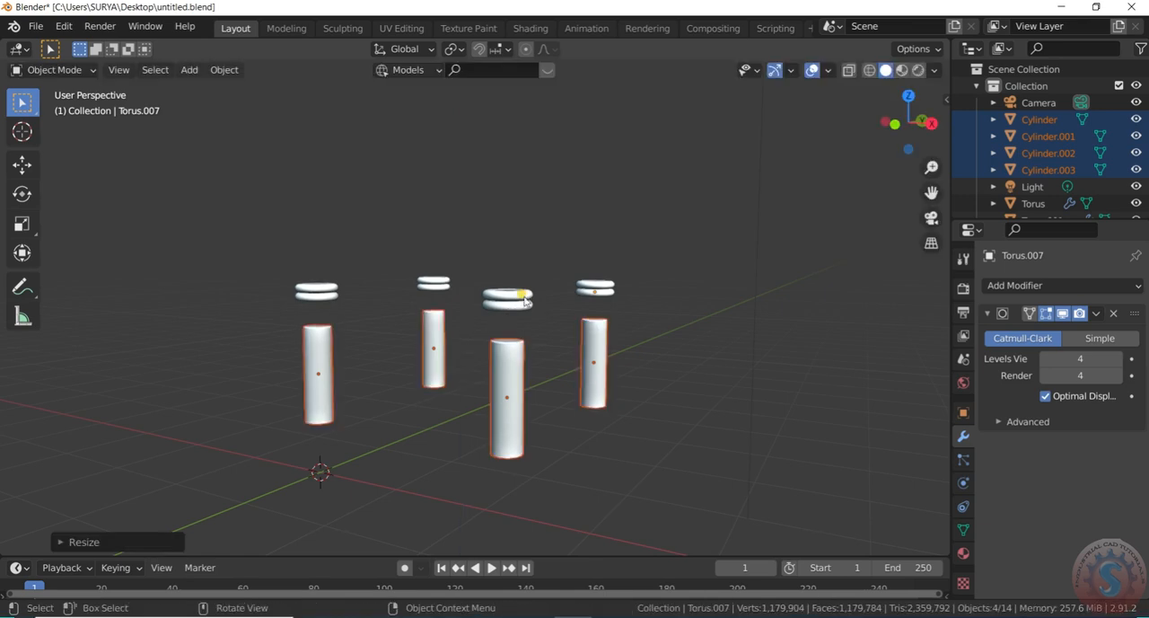
Move the four shortened cylinders up about 0.46 m along Z into their torus rings and deselect them
key("g")
key("z")
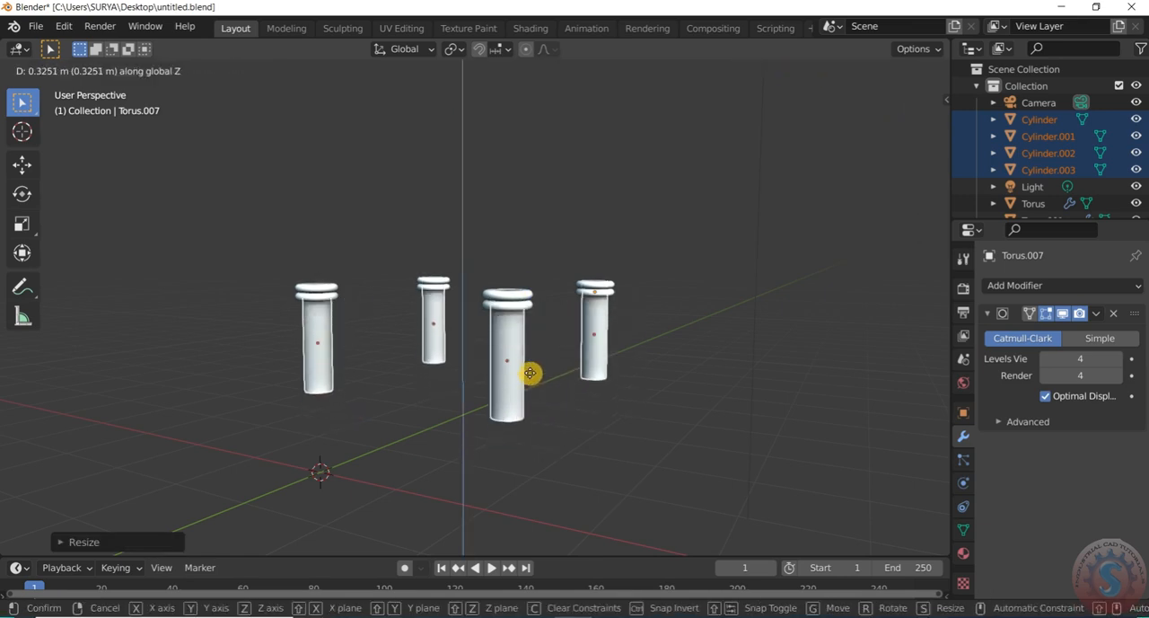
left_click(537, 365)
left_click(775, 338)
Save the file with the four shortened posts
scroll(780, 334, "down", 3)
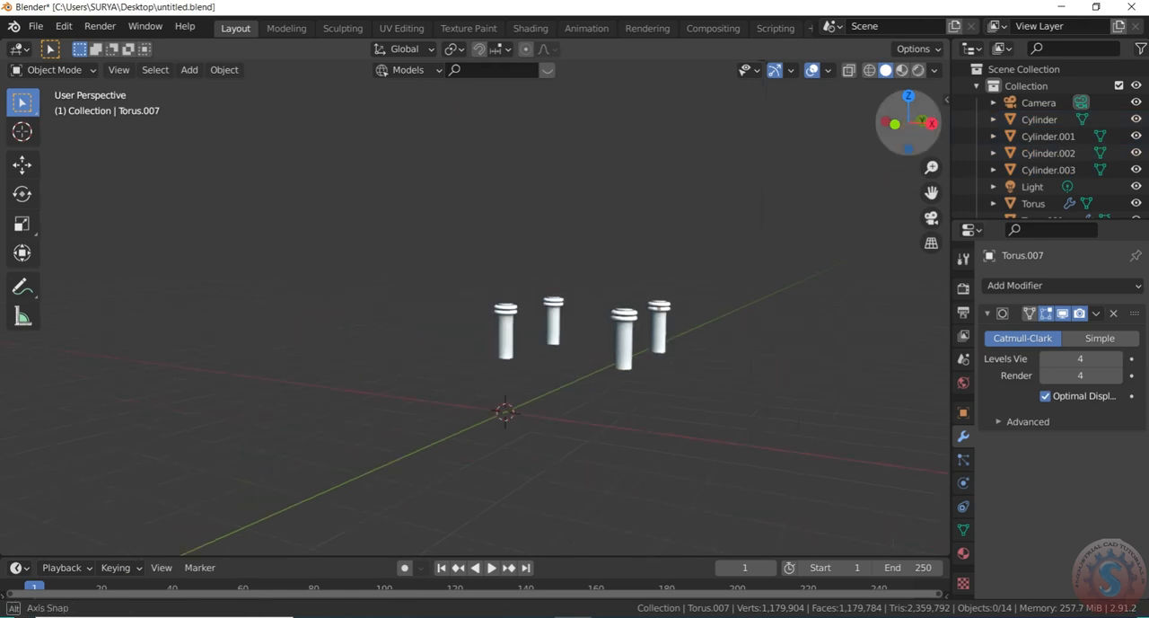
middle_click_drag(780, 334, 737, 296)
left_click(36, 26)
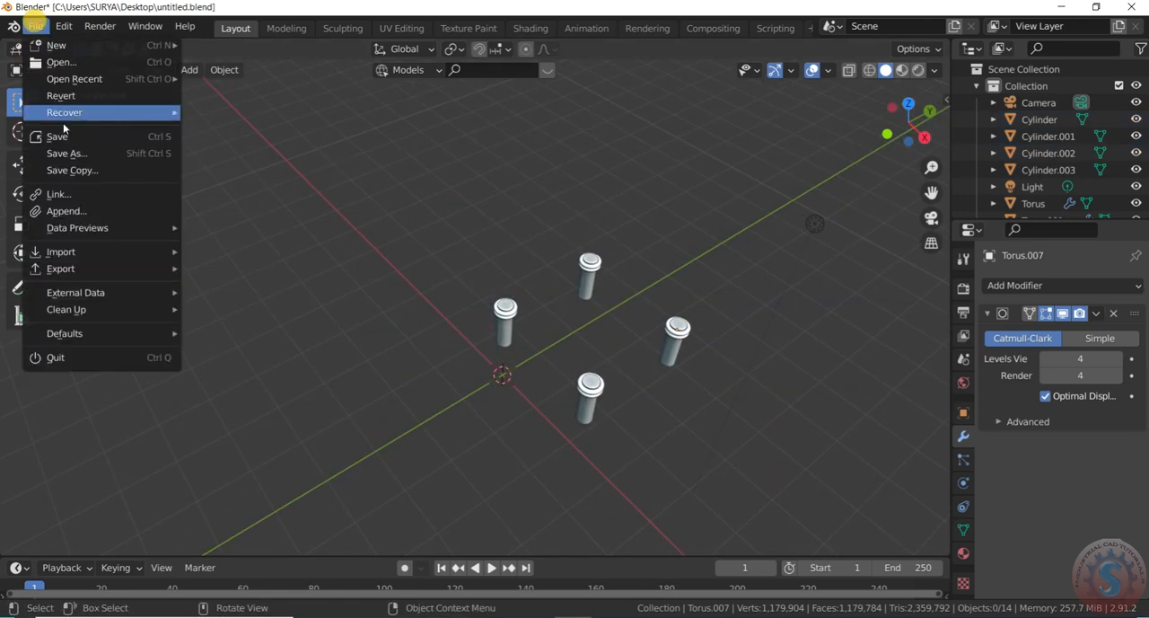
left_click(57, 136)
middle_click_drag(469, 287, 543, 307)
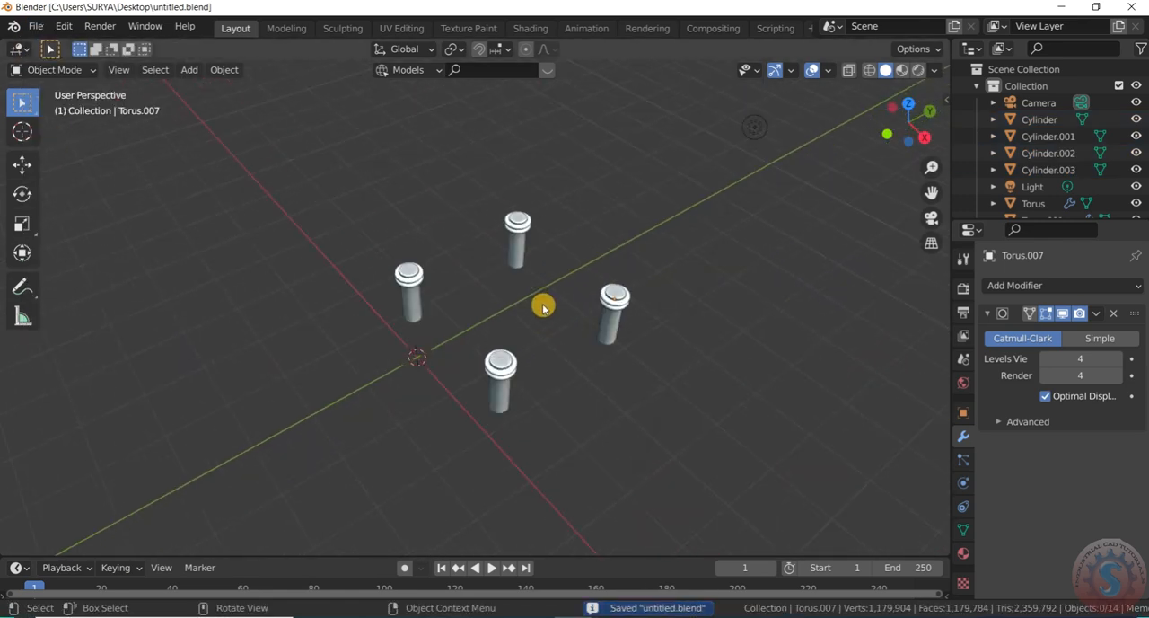
Add a cube mesh and move it in the top view so it is centred between the four posts
key("shift+a")
mouse_move(546, 287)
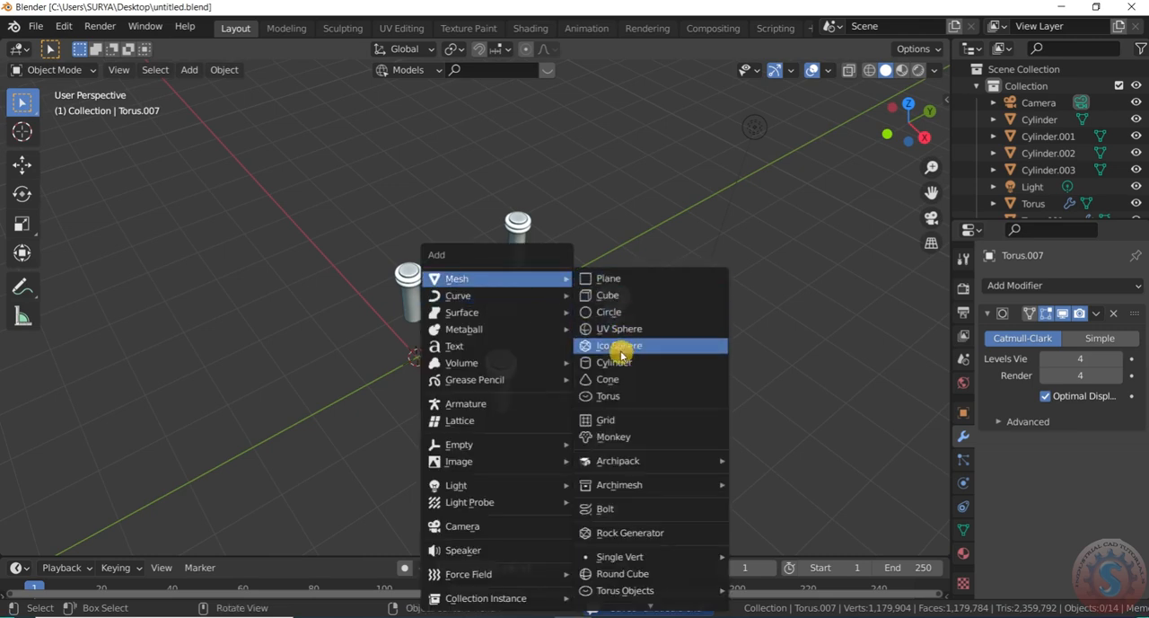
left_click(626, 296)
scroll(598, 333, "down", 3)
key("KP_5")
key("KP_7")
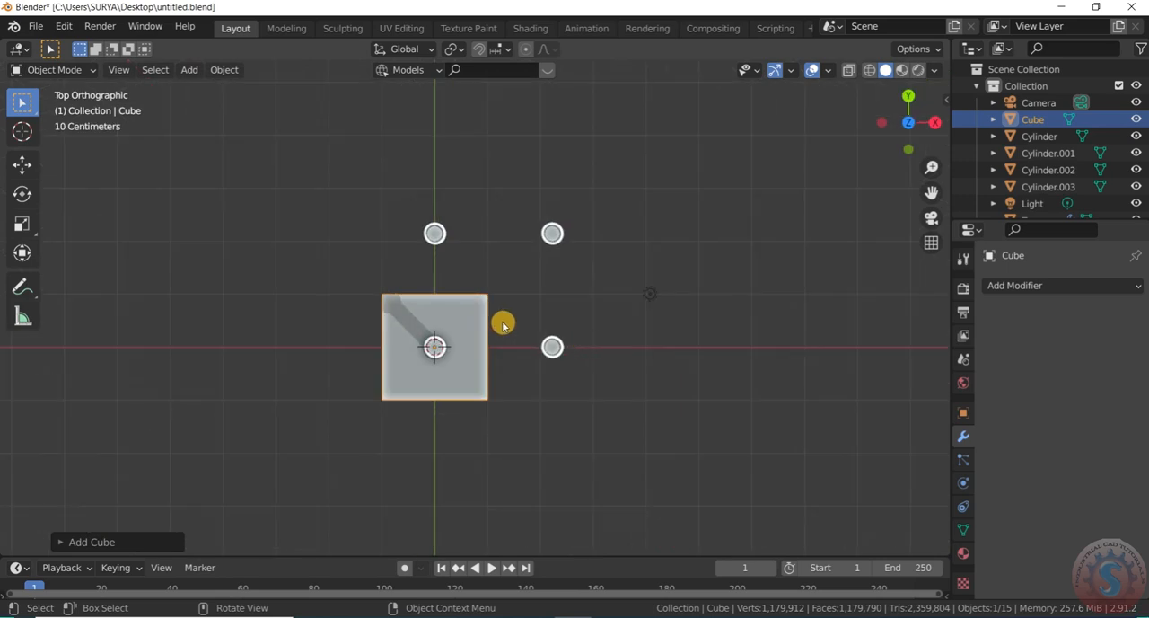
scroll(456, 377, "up", 2)
key("g")
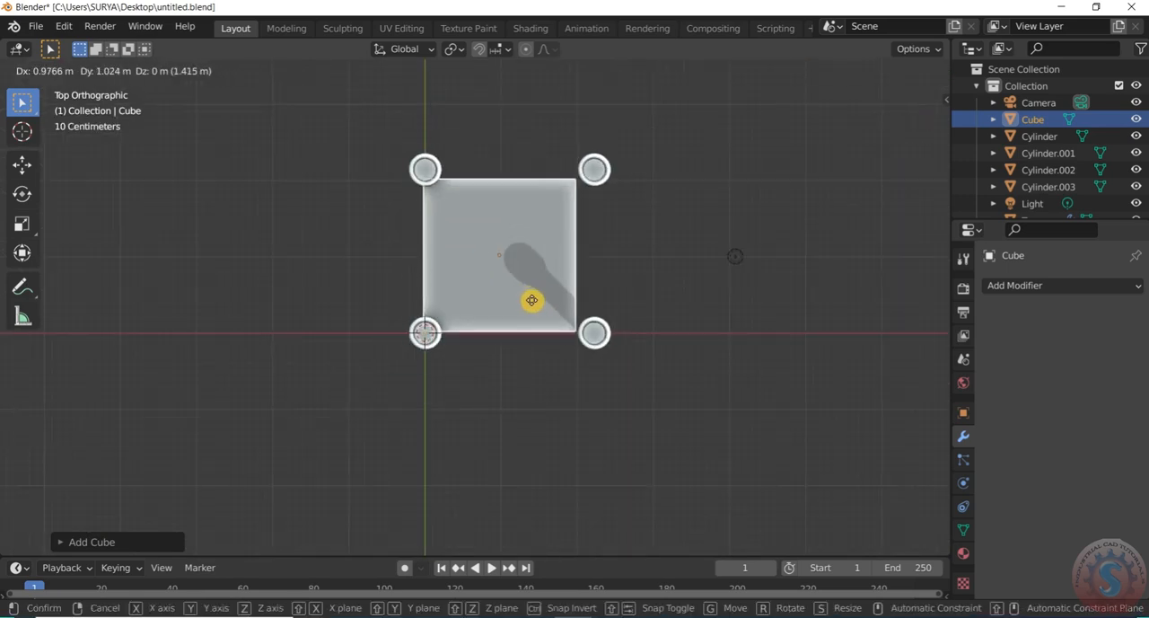
left_click(531, 308)
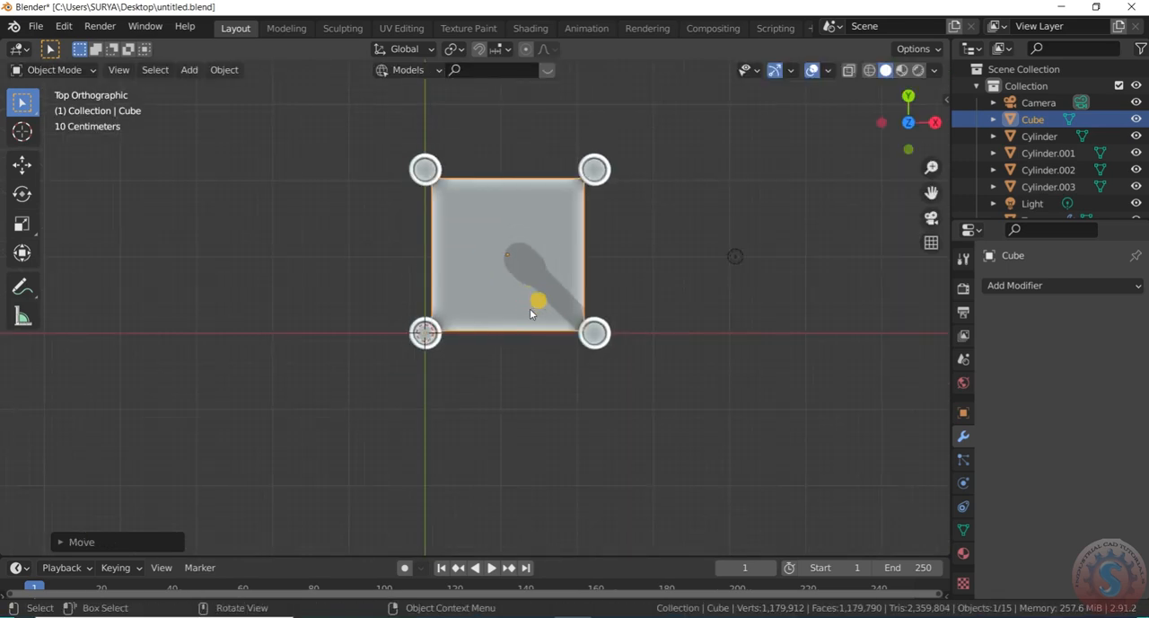
Scale the cube down along Z into a thin slab
left_click_drag(909, 123, 867, 27)
scroll(521, 443, "down", 2)
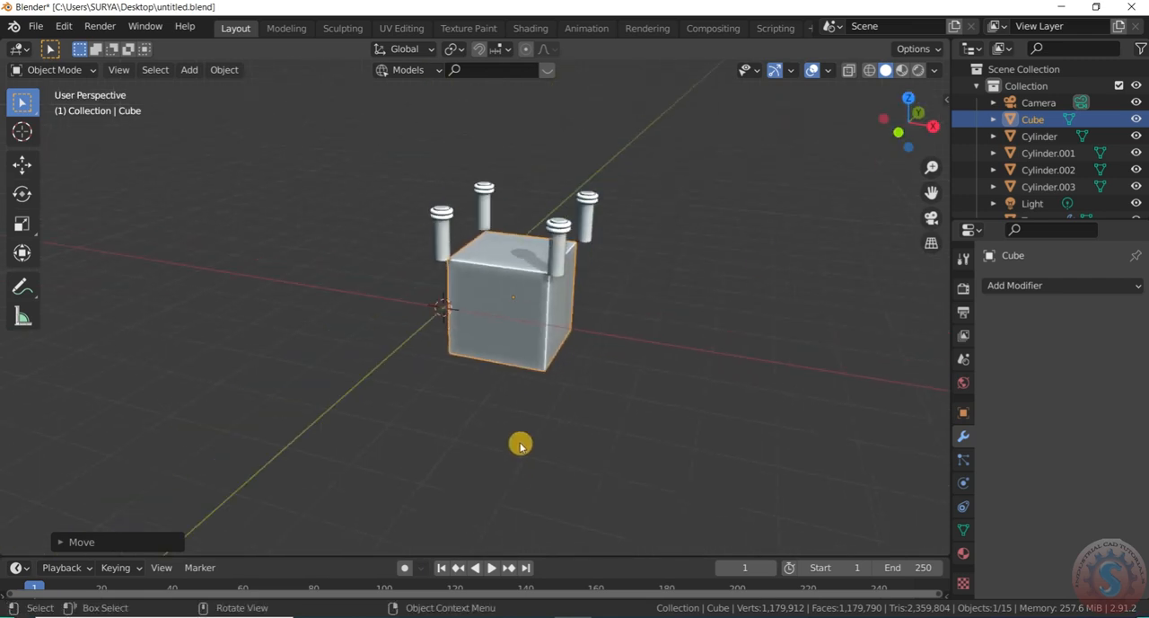
scroll(543, 293, "up", 3)
key("s")
key("z")
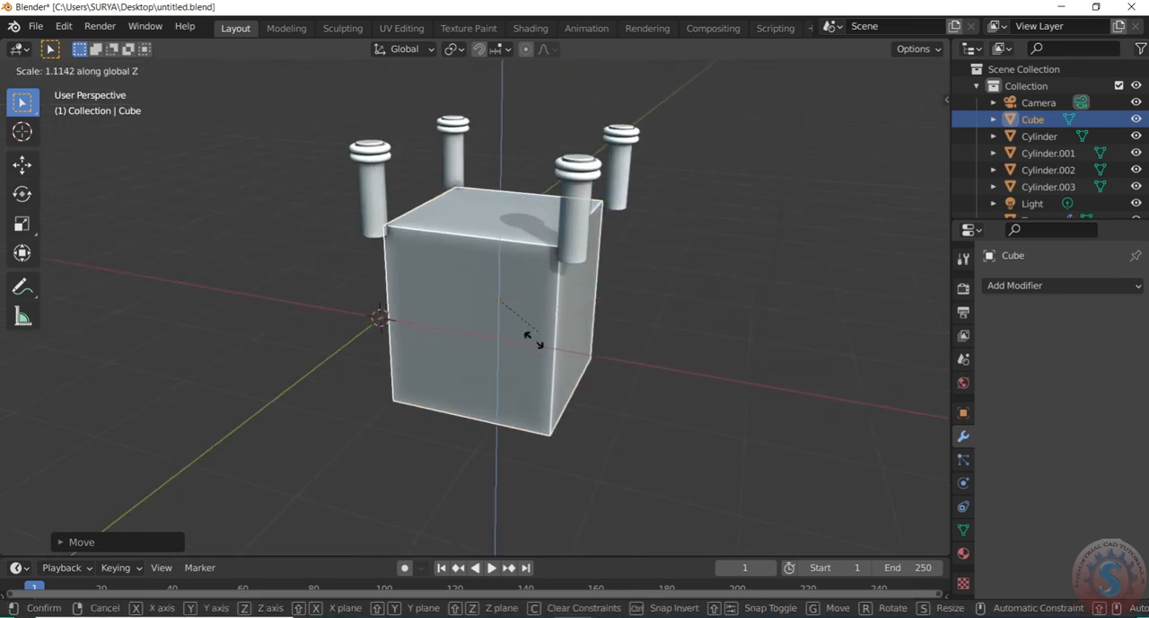
left_click(499, 304)
Raise the slab about 2.26 m along Z so it sits above the four posts
key("g")
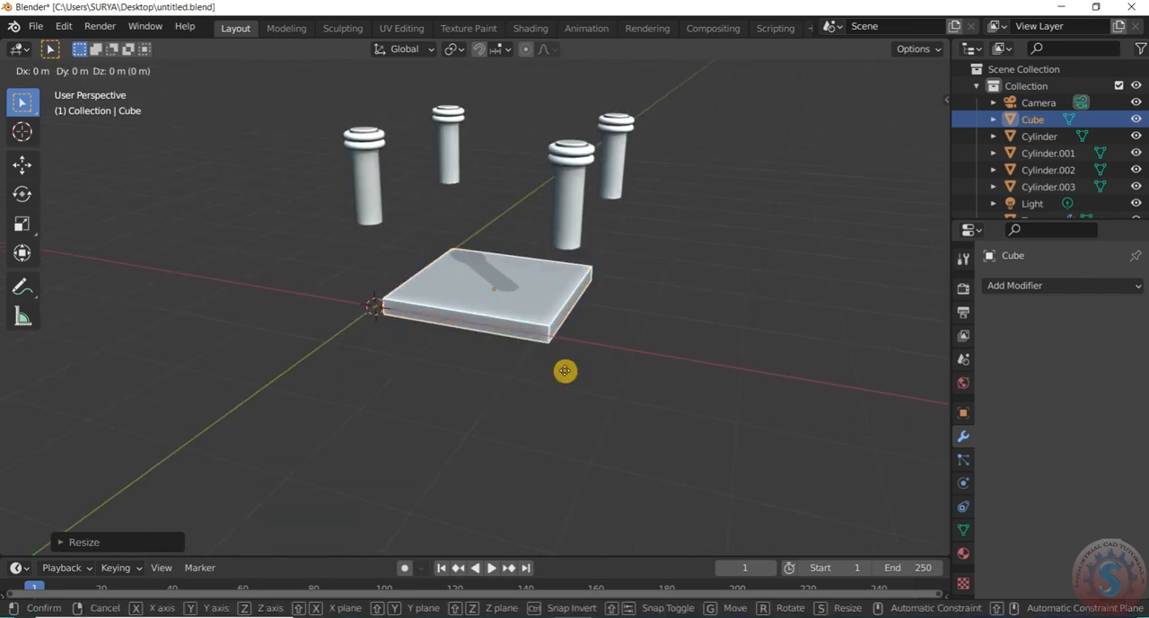
key("z")
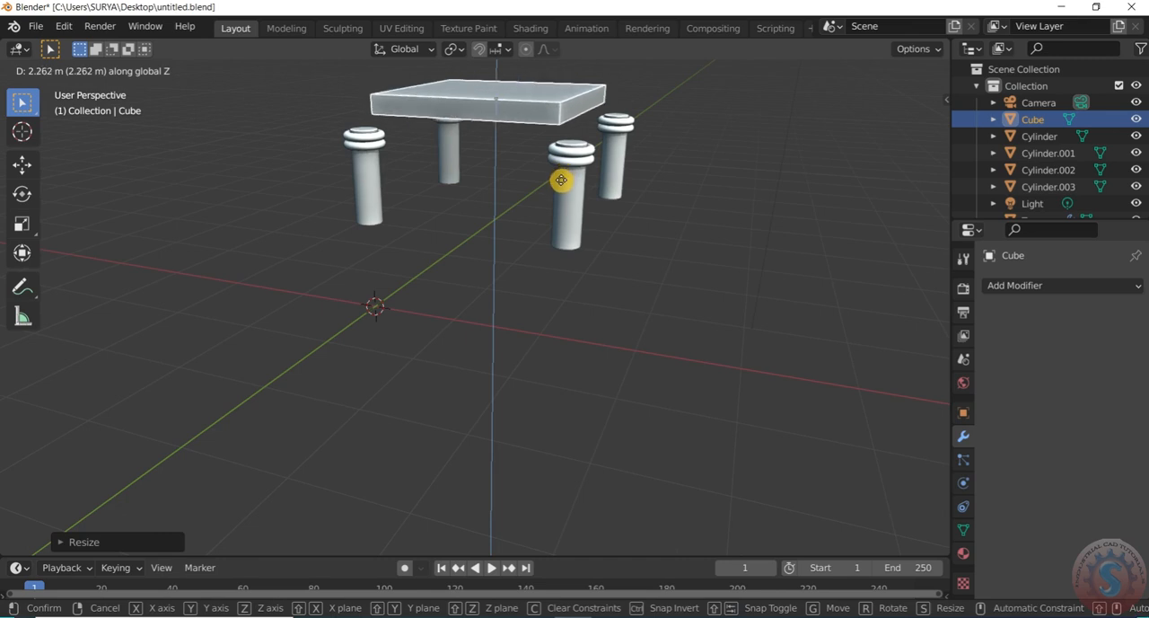
left_click(561, 180)
scroll(529, 305, "down", 3)
scroll(475, 171, "up", 2)
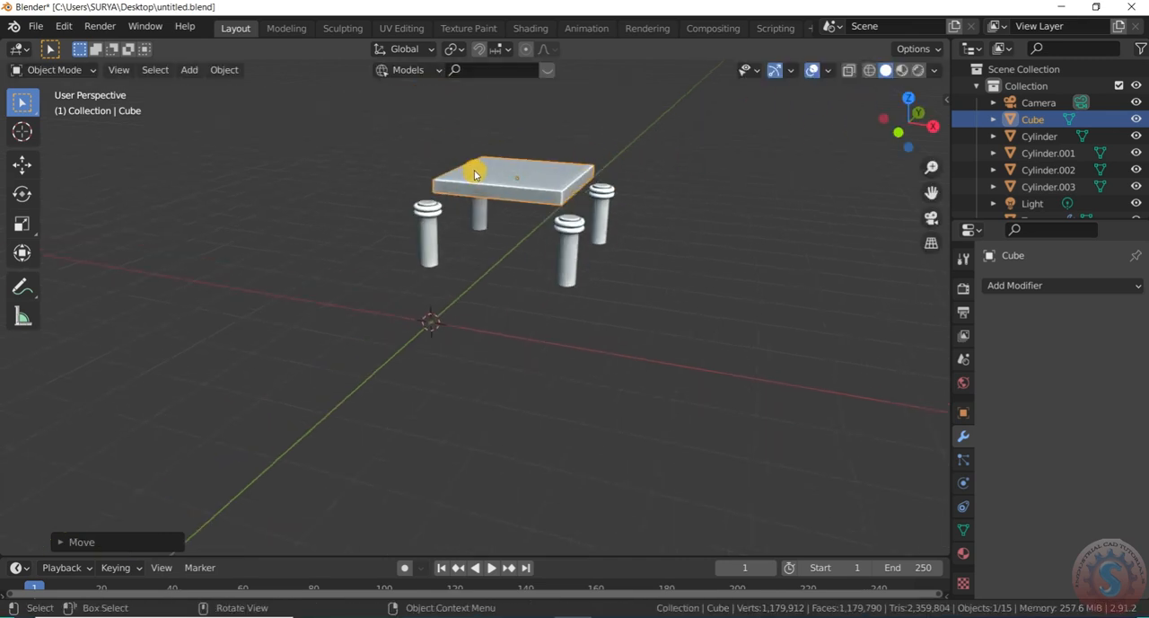
Scale the slab along X by about 1.57 so it extends past the posts on both sides
key("KP_7")
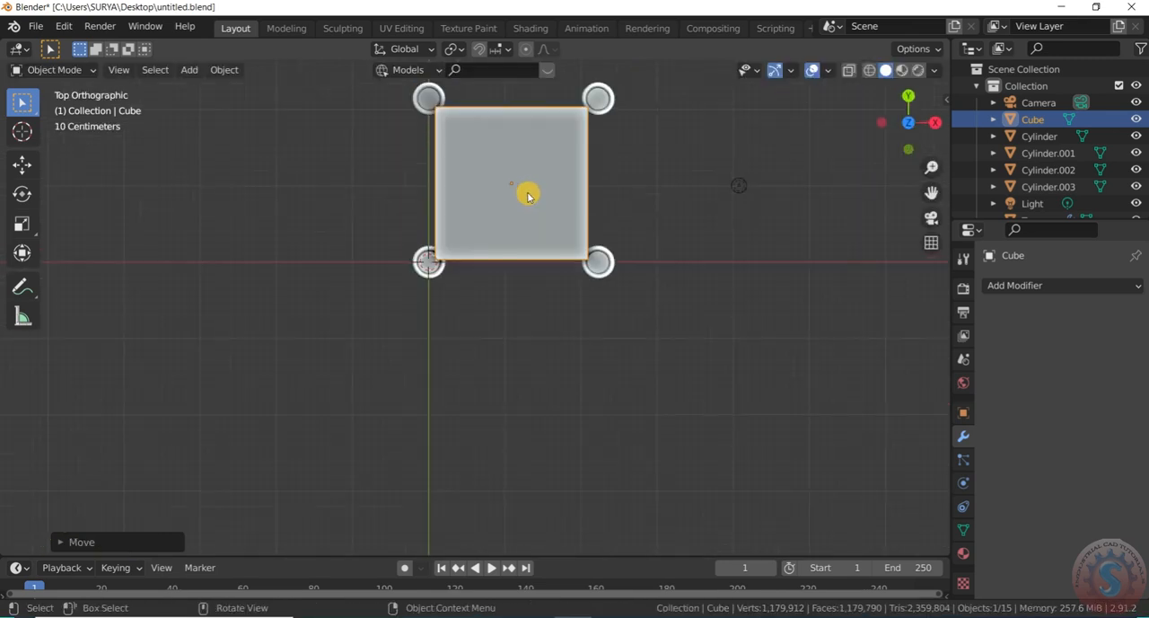
key("g")
key("s")
key("x")
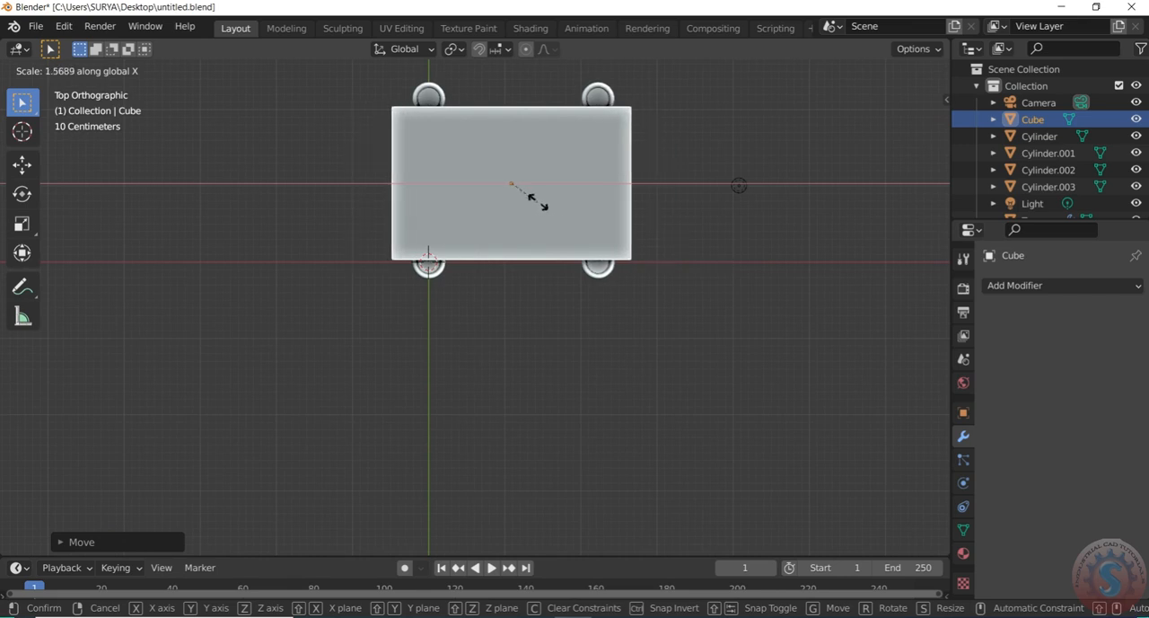
left_click(542, 207)
Scale the slab along Y by about 1.41 so it extends past the posts at the front and back
scroll(515, 239, "down", 2)
scroll(514, 242, "up", 2)
key("s")
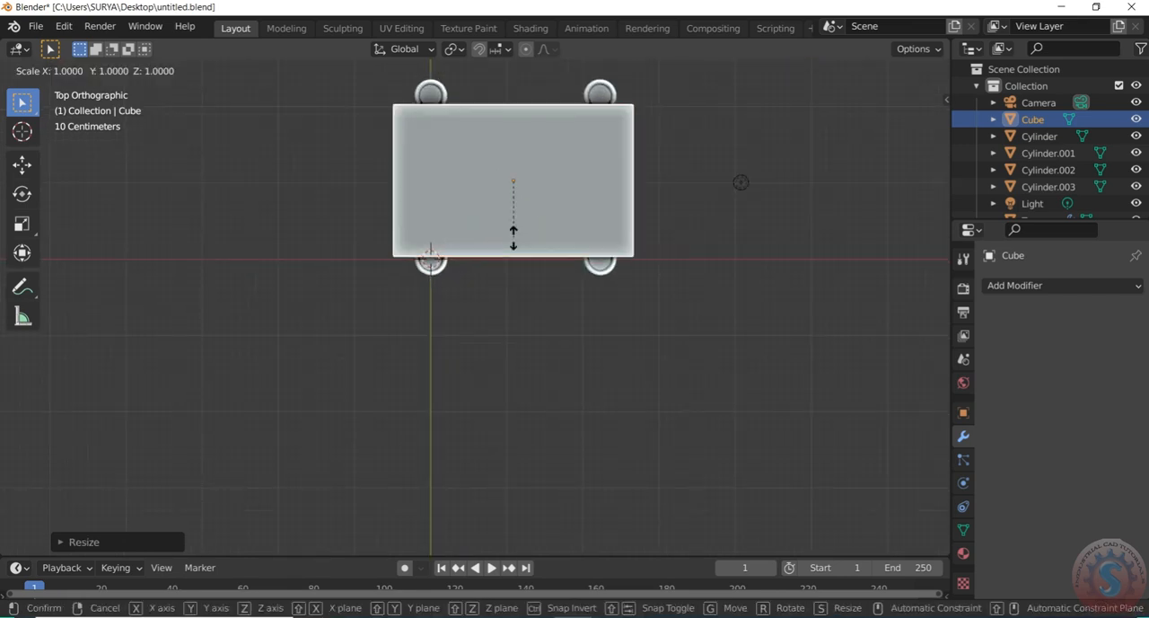
key("y")
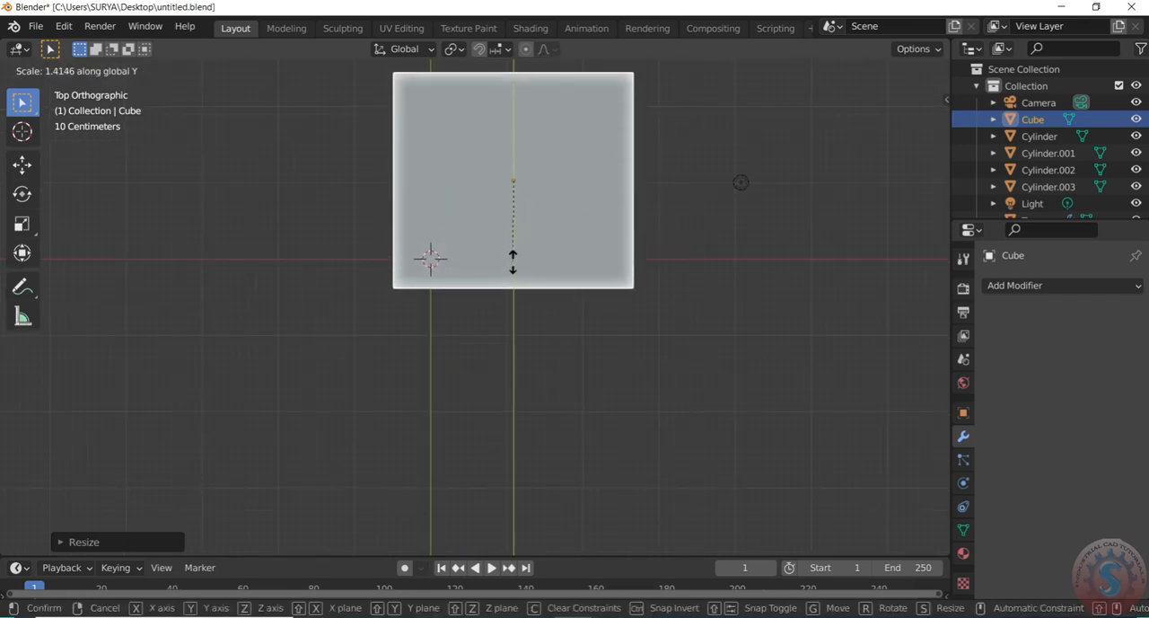
left_click(517, 272)
Lower the slab about 0.23 m along Z so it sits on the tops of the four posts
scroll(584, 366, "down", 3)
left_click_drag(904, 128, 905, 13)
scroll(570, 339, "up", 3)
scroll(629, 246, "up", 3)
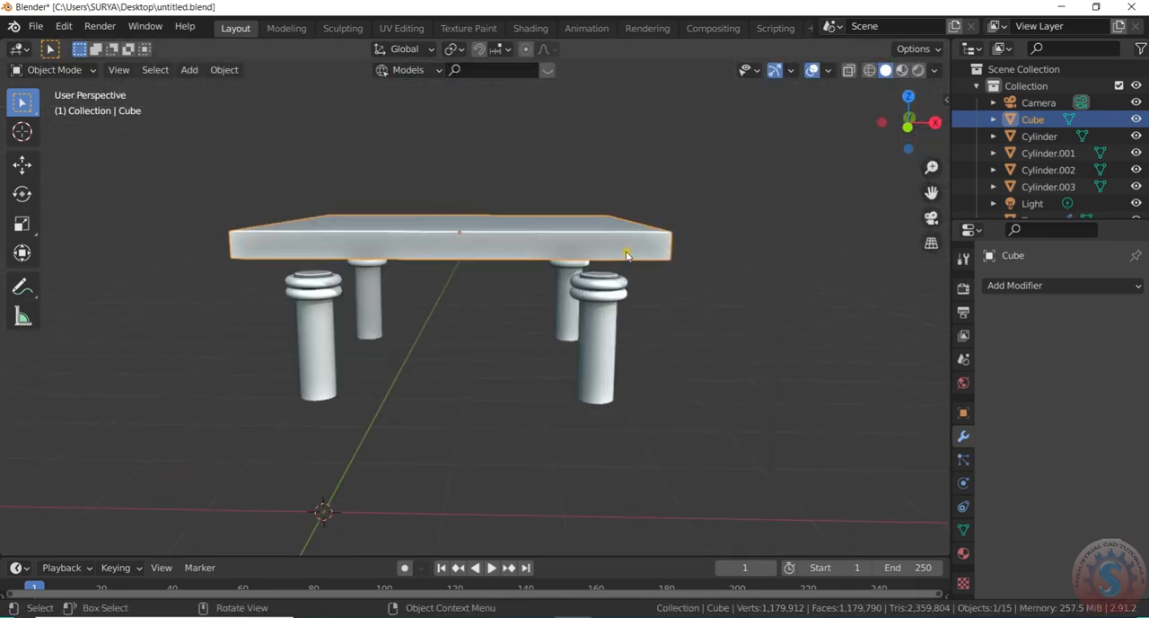
key("g")
key("y")
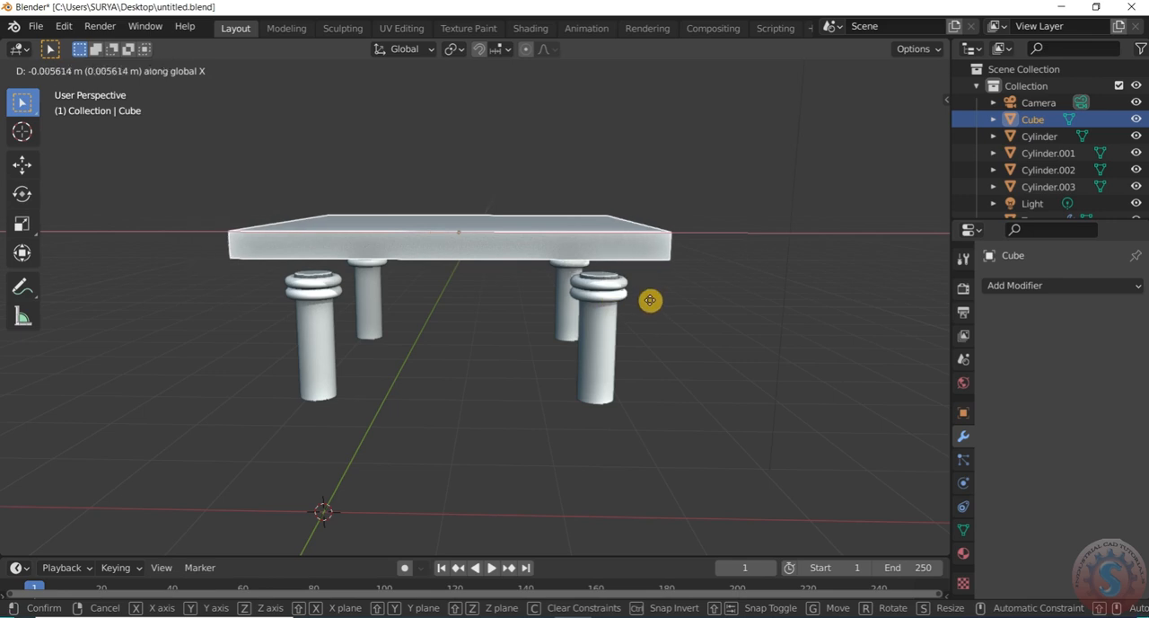
key("z")
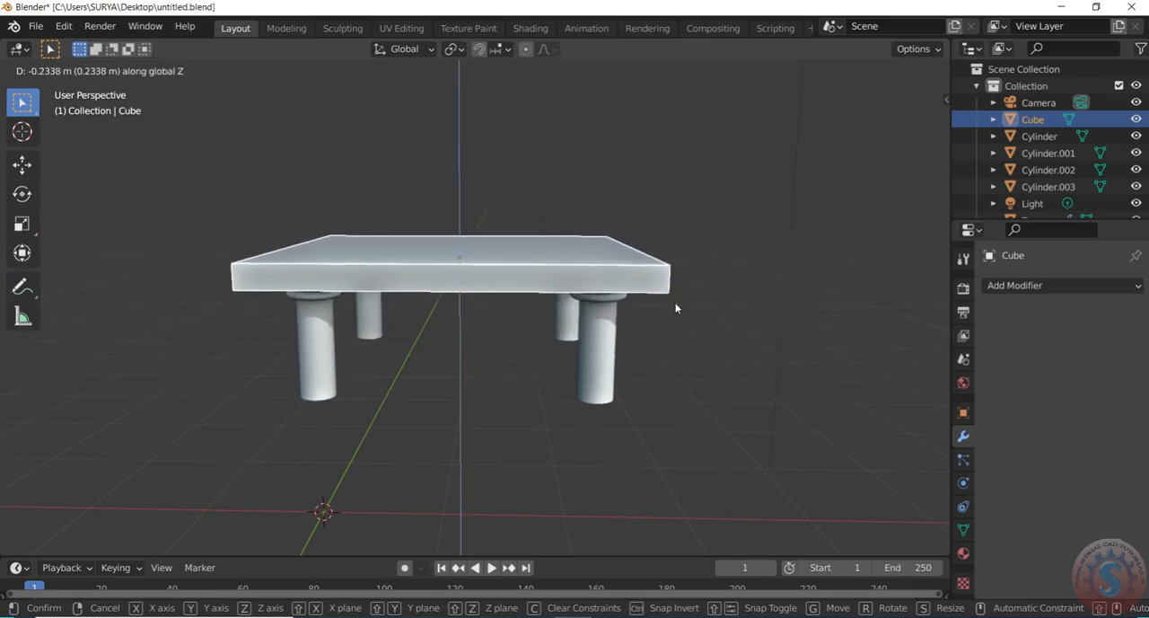
left_click(674, 307)
Move the slab slightly along Y in the right side view so it overhangs the posts equally on both sides
scroll(589, 407, "down", 3)
left_click_drag(904, 140, 880, 146)
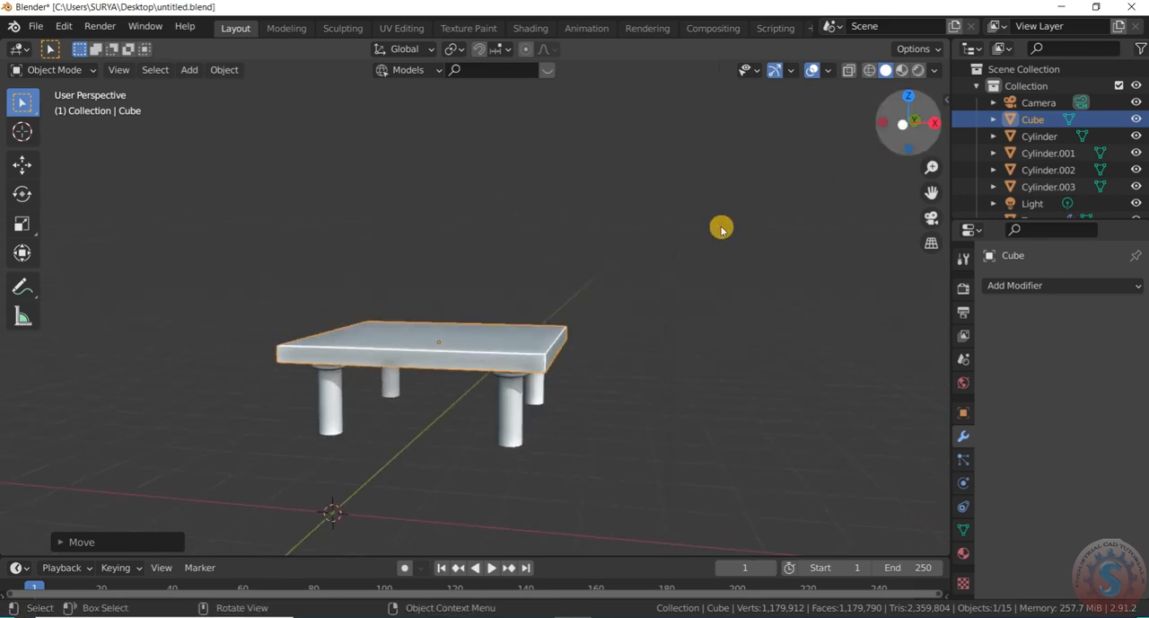
scroll(477, 413, "up", 2)
scroll(567, 367, "down", 2)
key("KP_7")
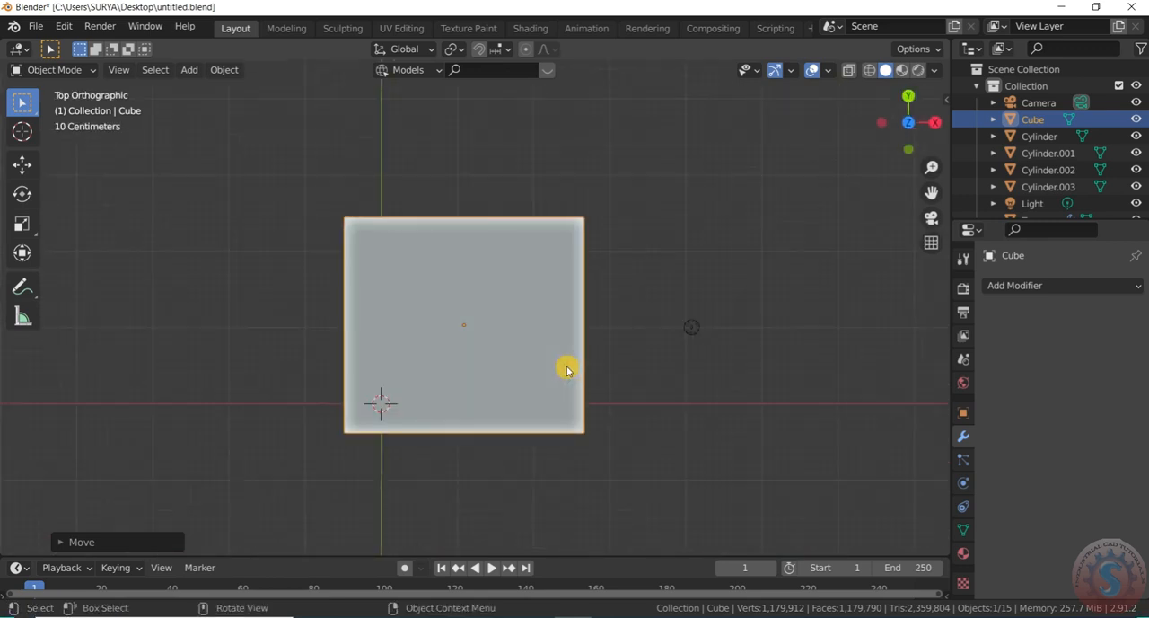
key("KP_3")
scroll(506, 350, "up", 2)
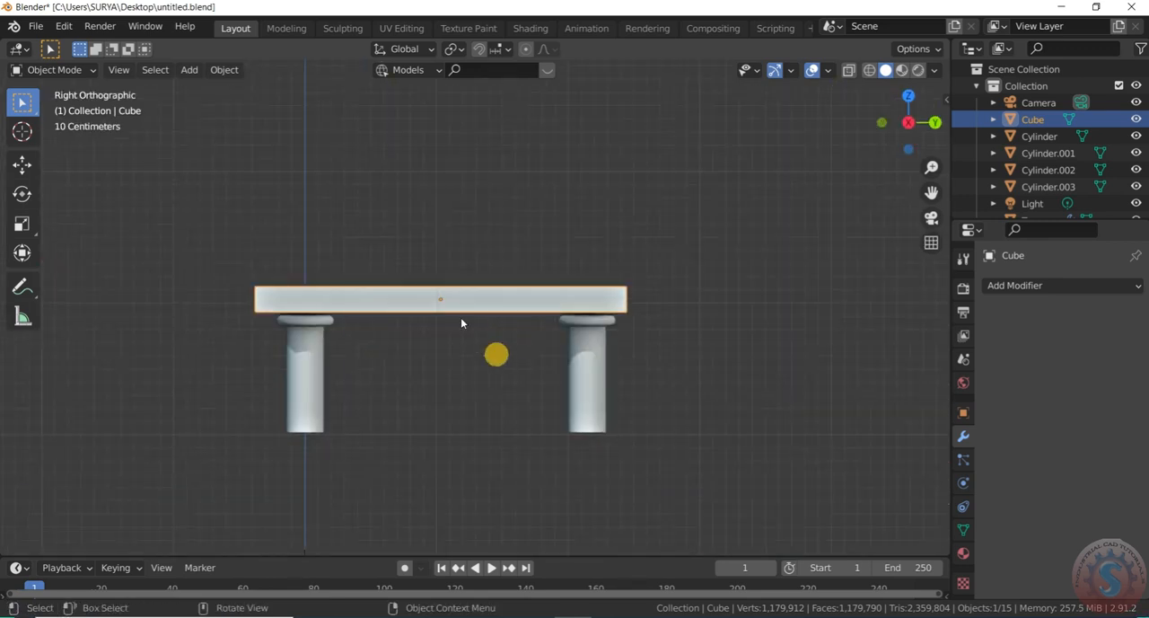
scroll(462, 323, "up", 2)
key("g")
key("x")
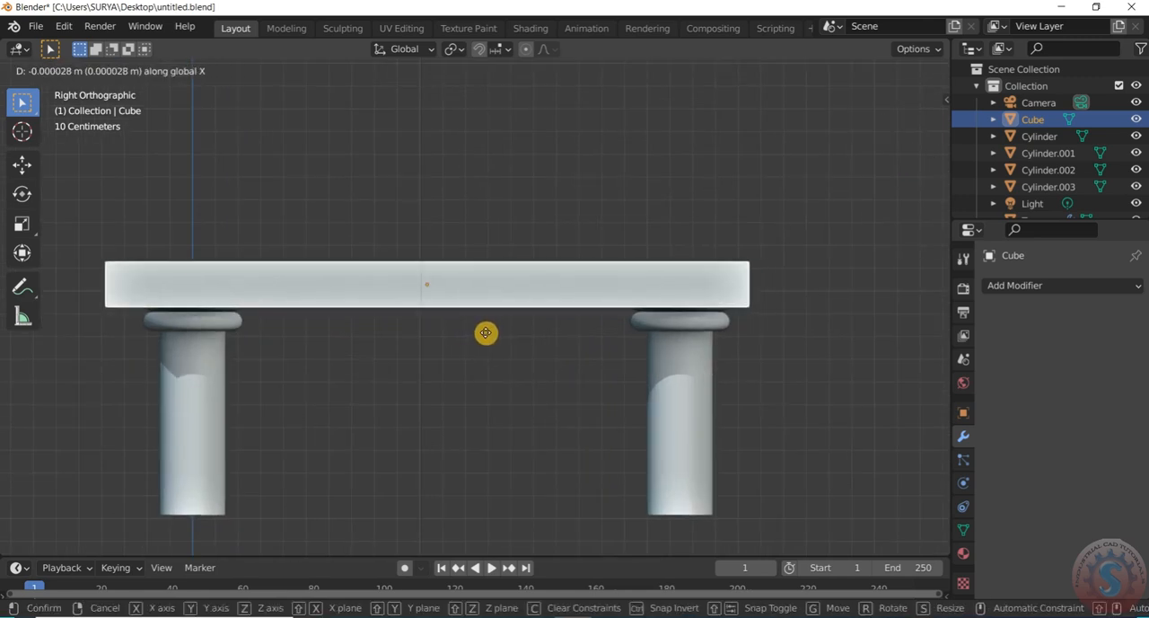
key("y")
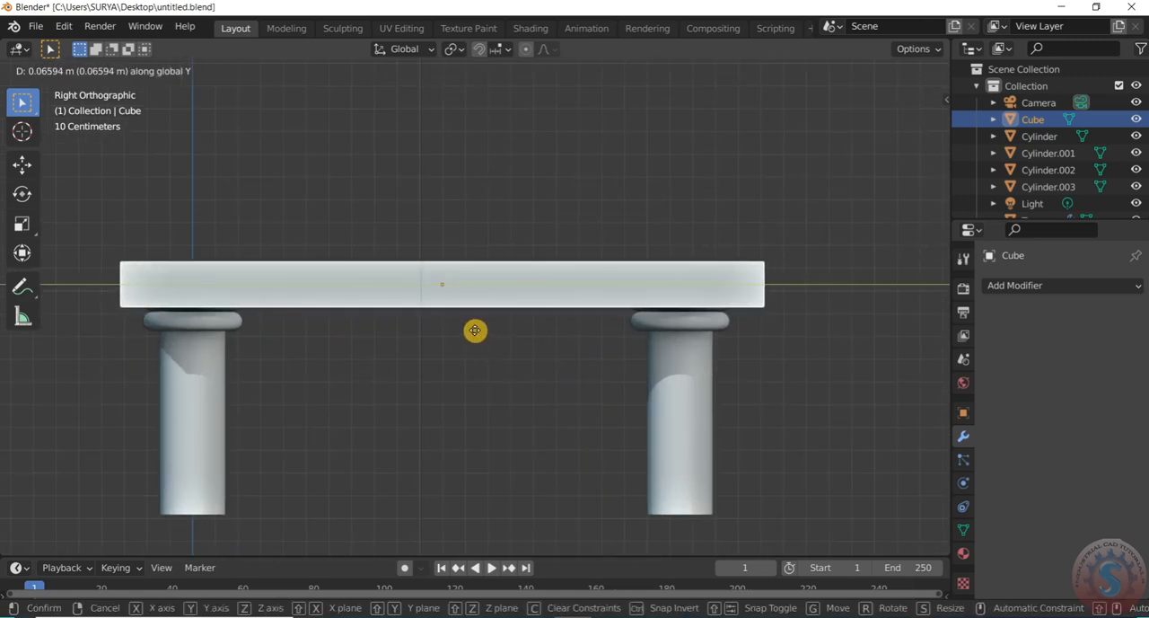
left_click(471, 334)
Scale the slab down along Z into a thinner tabletop
scroll(472, 334, "down", 4)
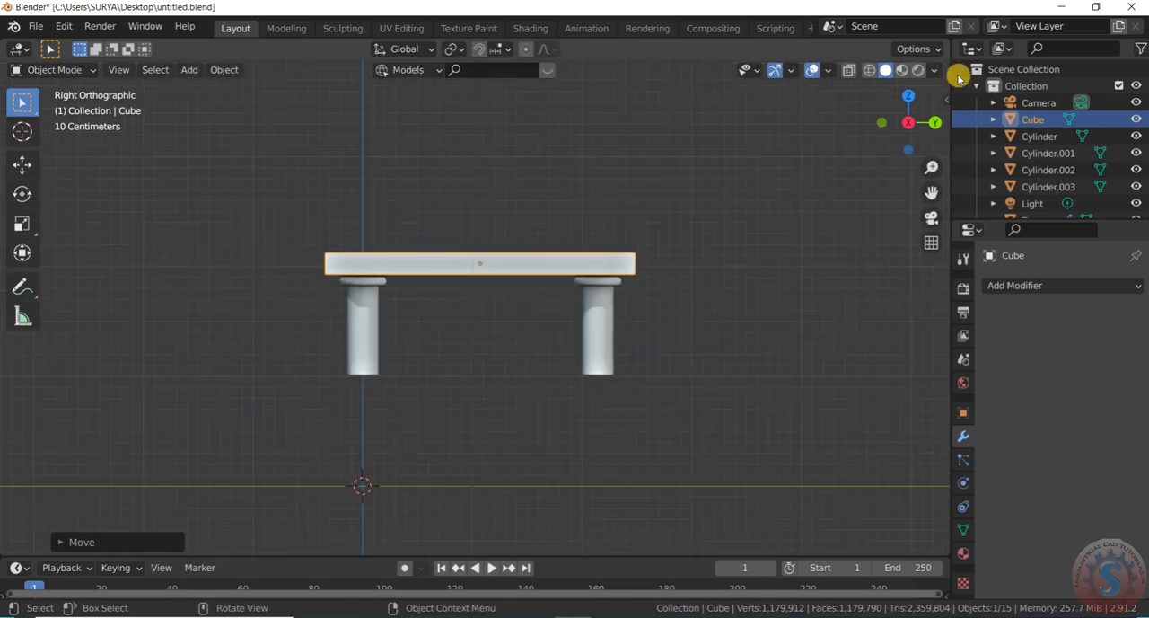
left_click_drag(903, 114, 685, 256)
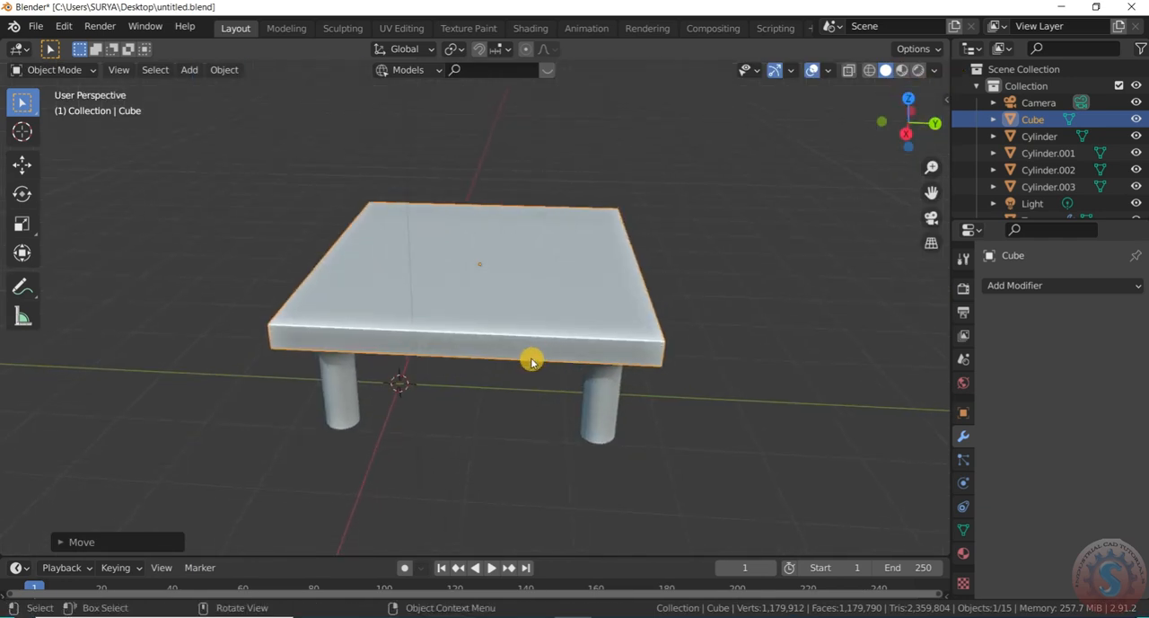
key("s")
key("x")
key("y")
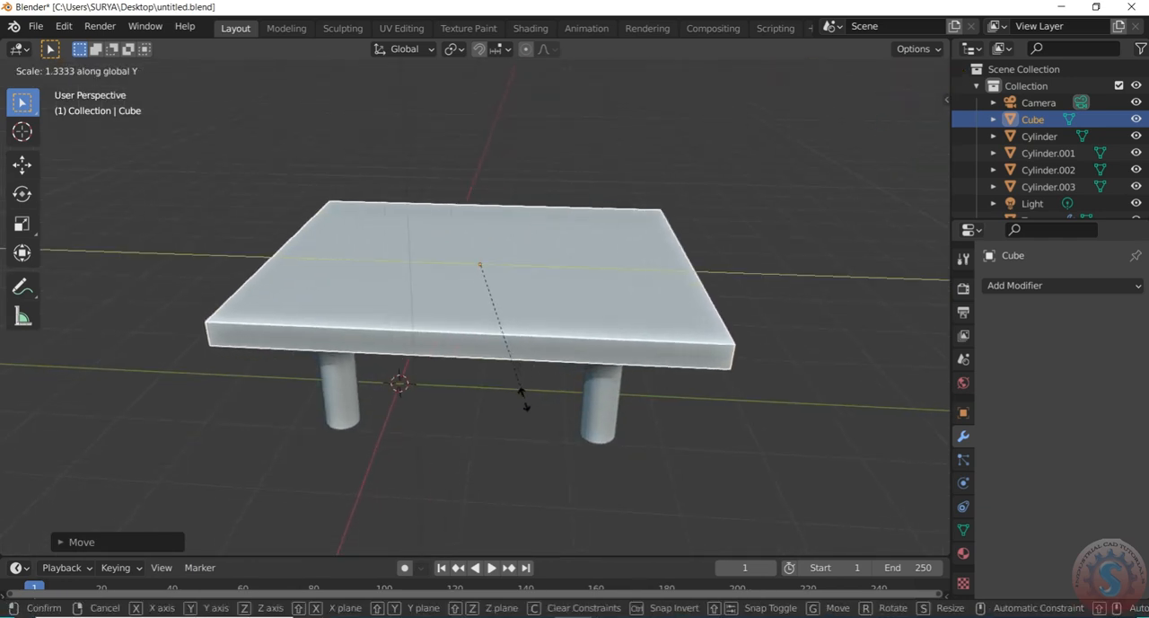
key("z")
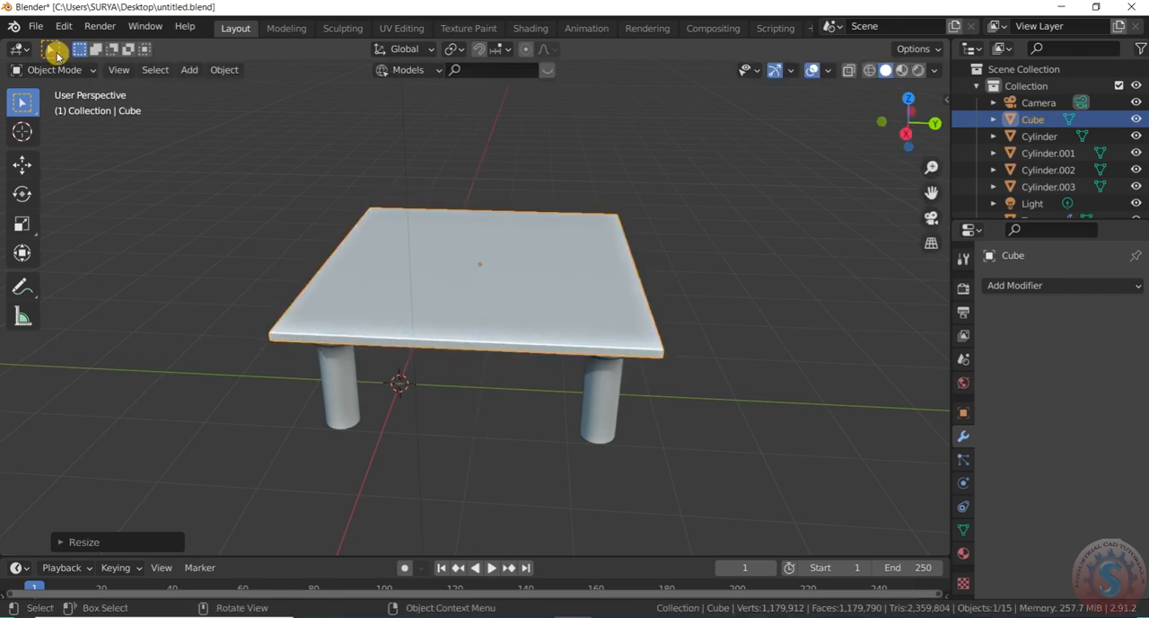
Bevel all edges of the tabletop in Edit Mode by about 0.09 m with multiple segments for rounded corners
left_click(52, 69)
left_click(69, 94)
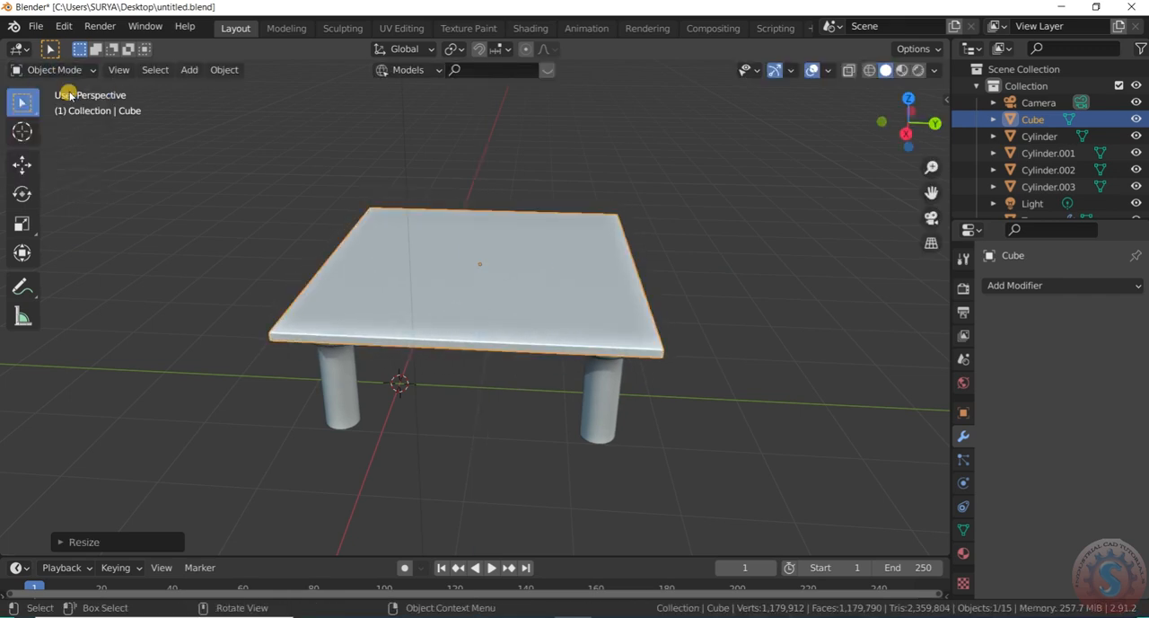
left_click(75, 69)
left_click(72, 106)
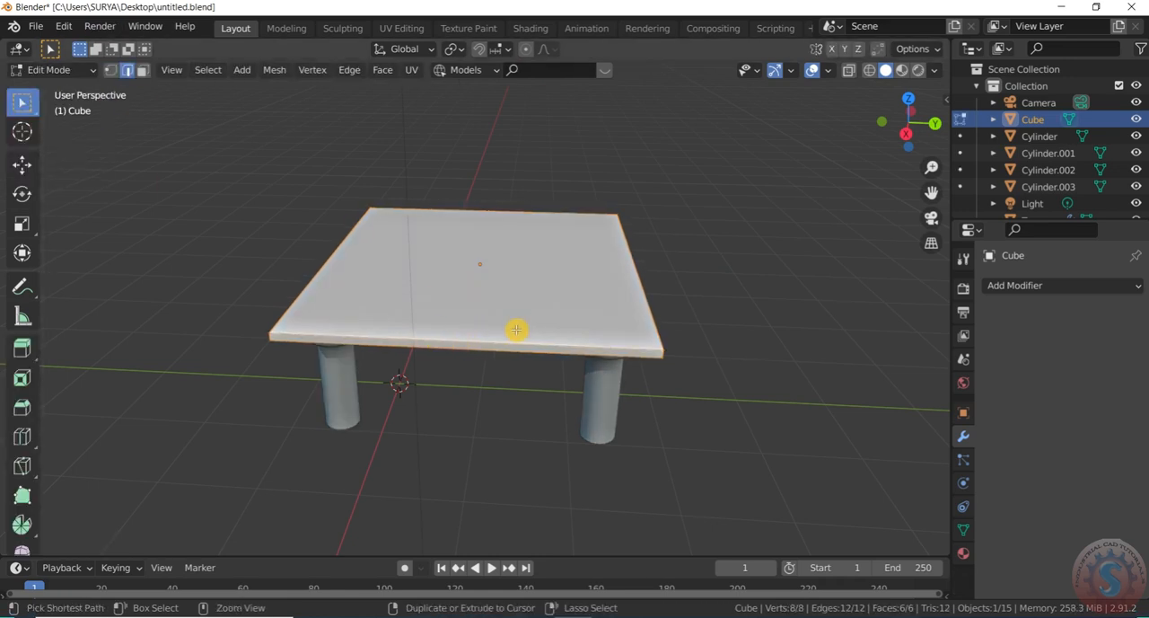
key("ctrl+b")
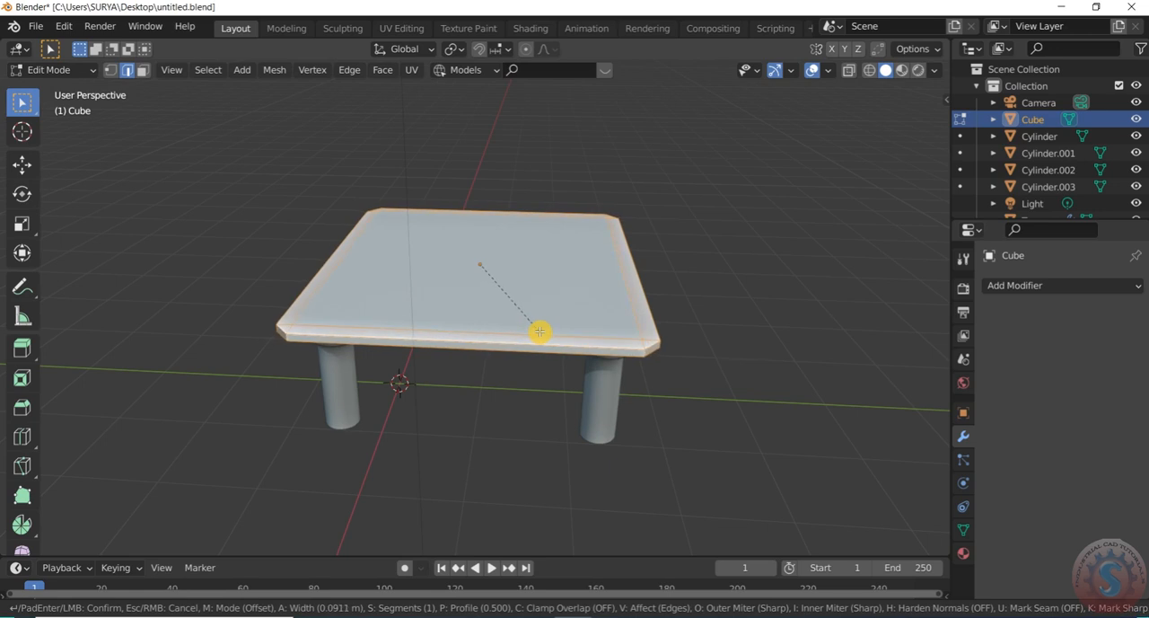
left_click(540, 331)
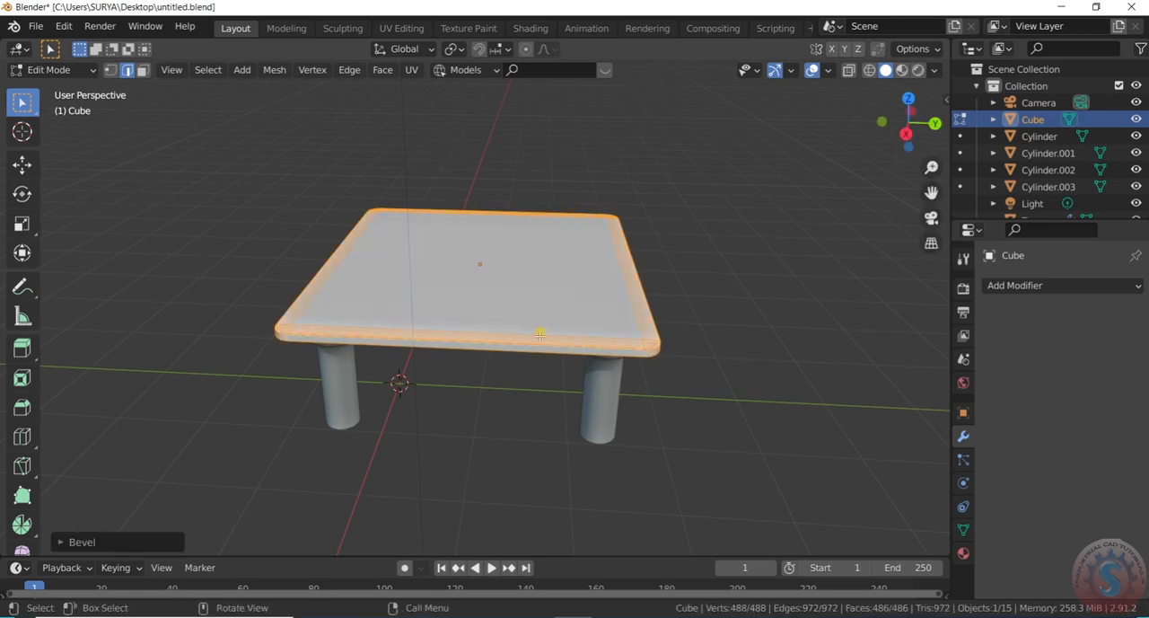
Return to Object Mode, shade the tabletop smooth and enable Auto Smooth at 30°
left_click(53, 69)
left_click(56, 82)
right_click(358, 282)
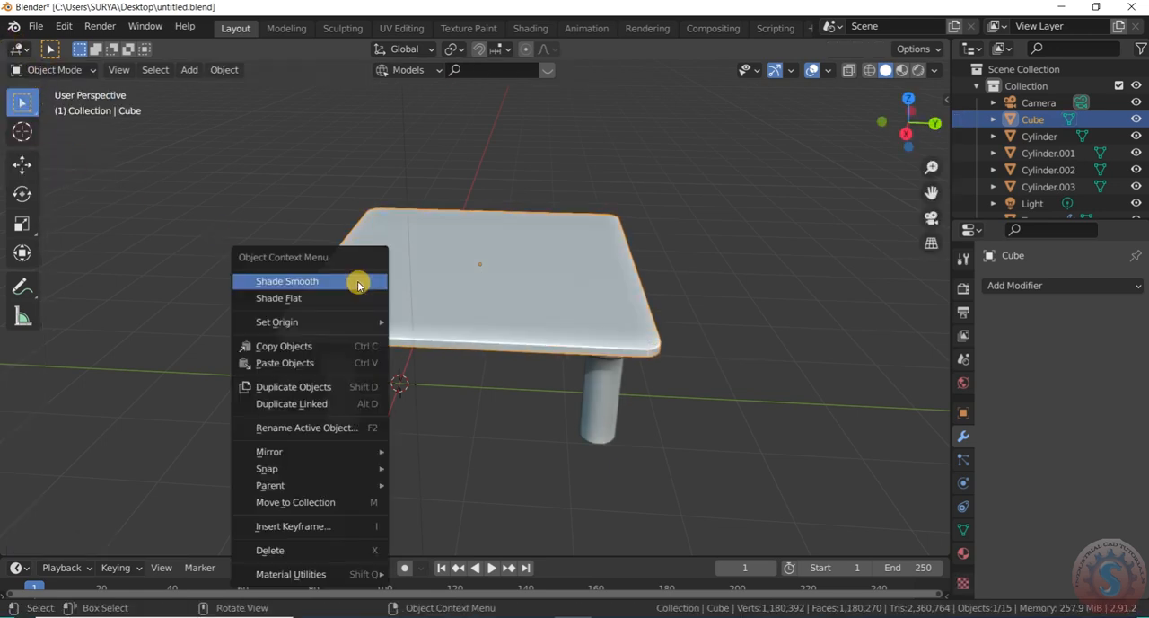
left_click(357, 281)
left_click(962, 549)
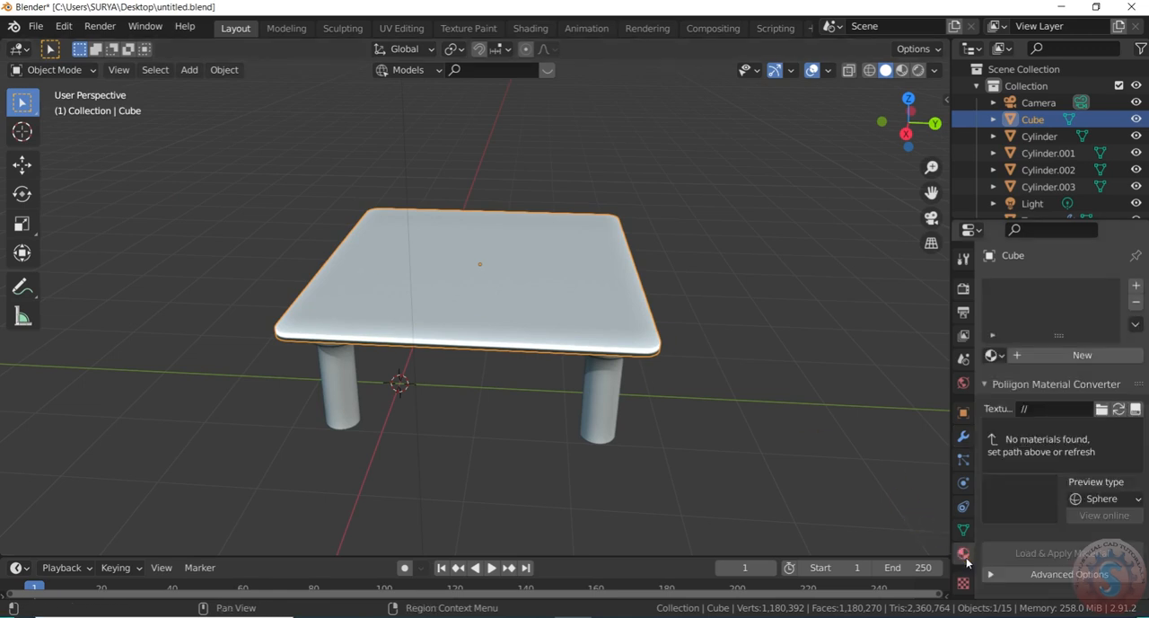
left_click(964, 530)
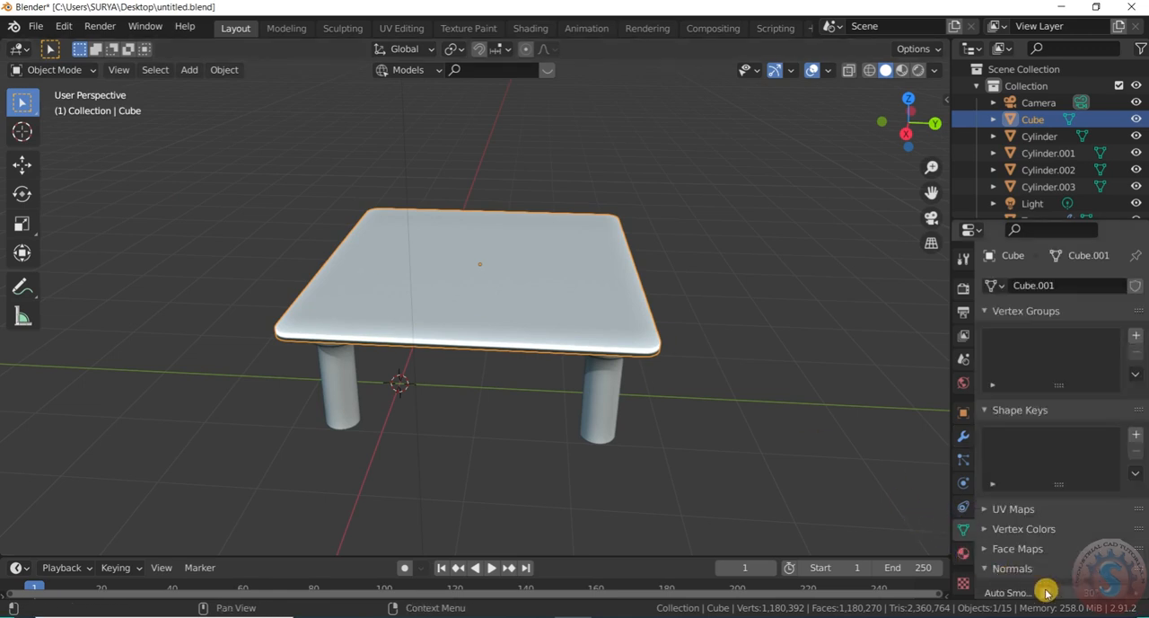
left_click(711, 360)
left_click(631, 352)
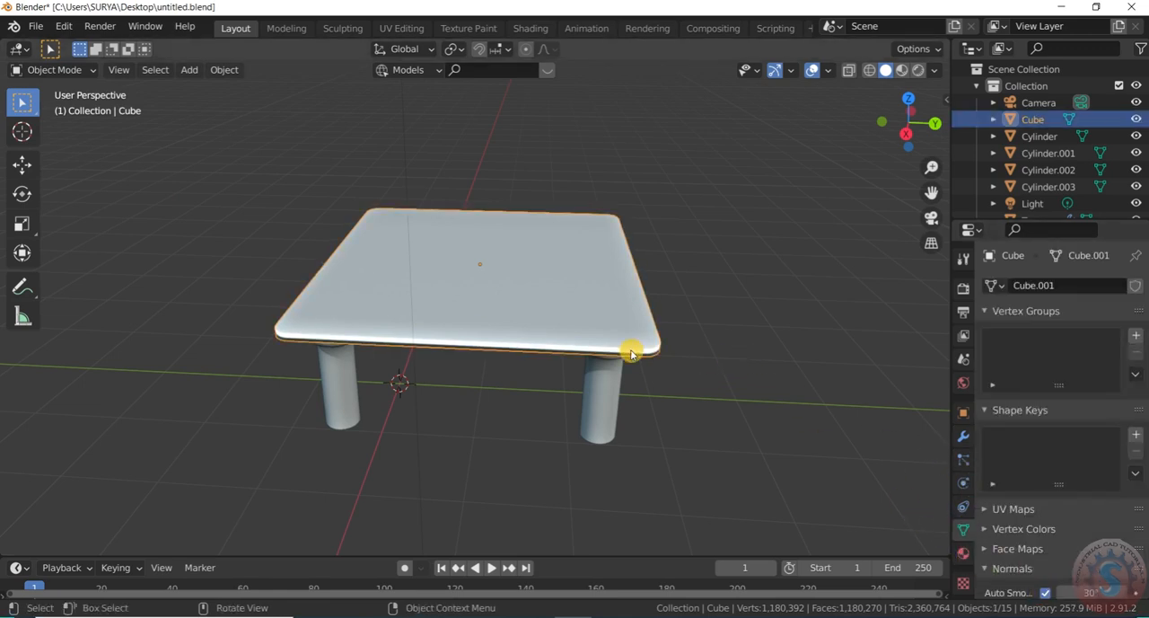
Add a Subdivision Surface modifier to the tabletop with viewport and render levels both set to 4
left_click(963, 436)
left_click(1020, 286)
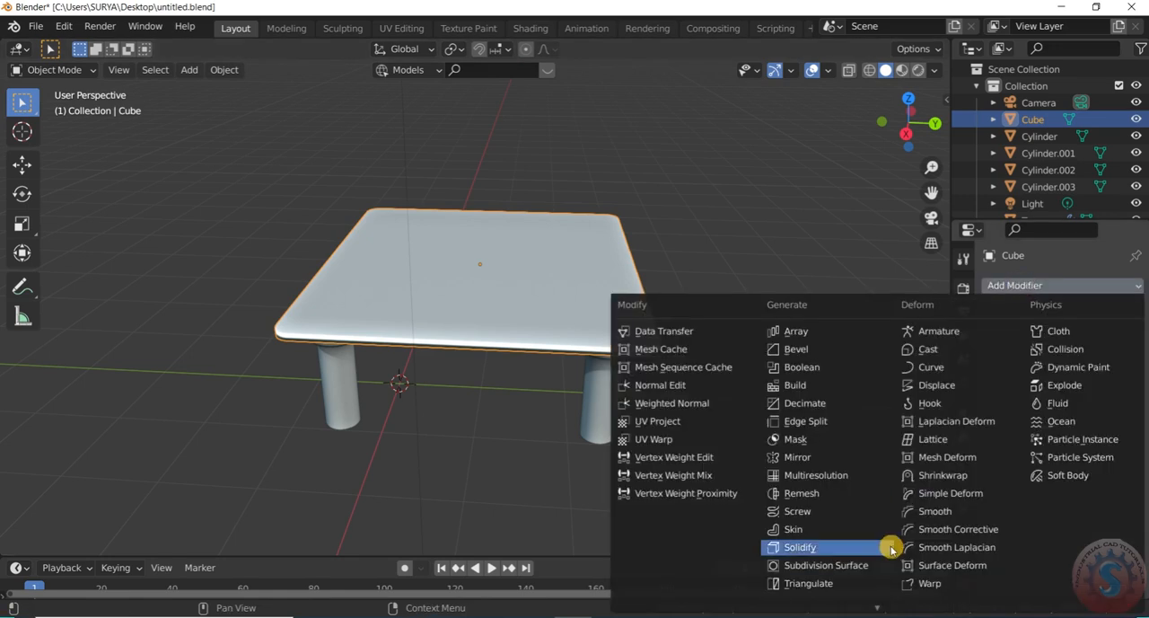
left_click(850, 572)
left_click(1105, 363)
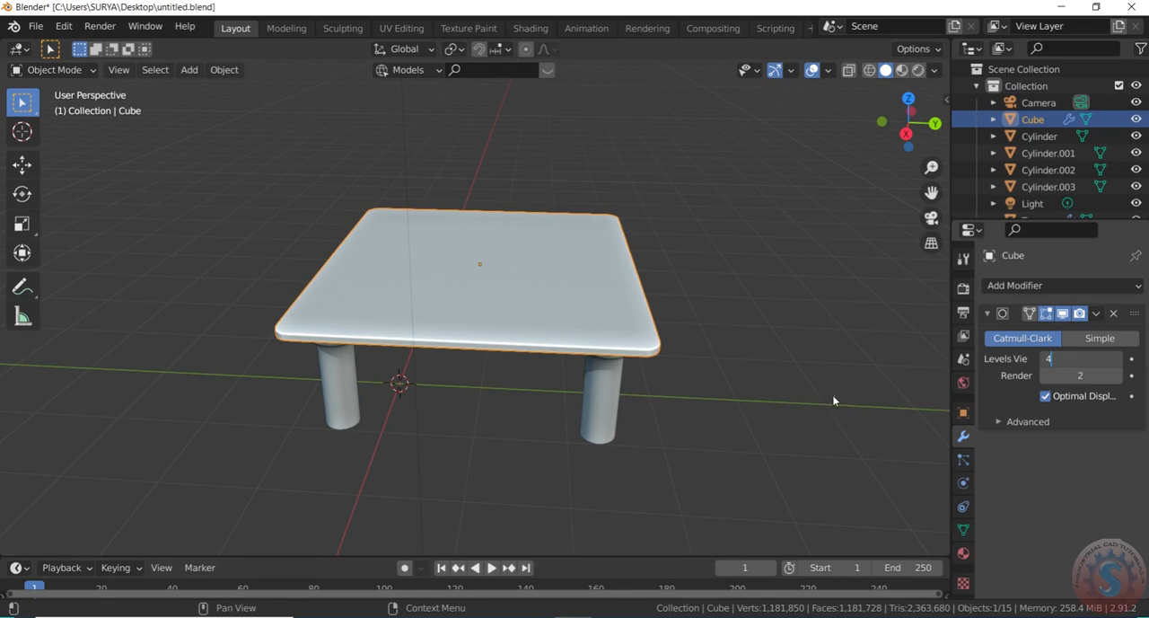
left_click(1081, 376)
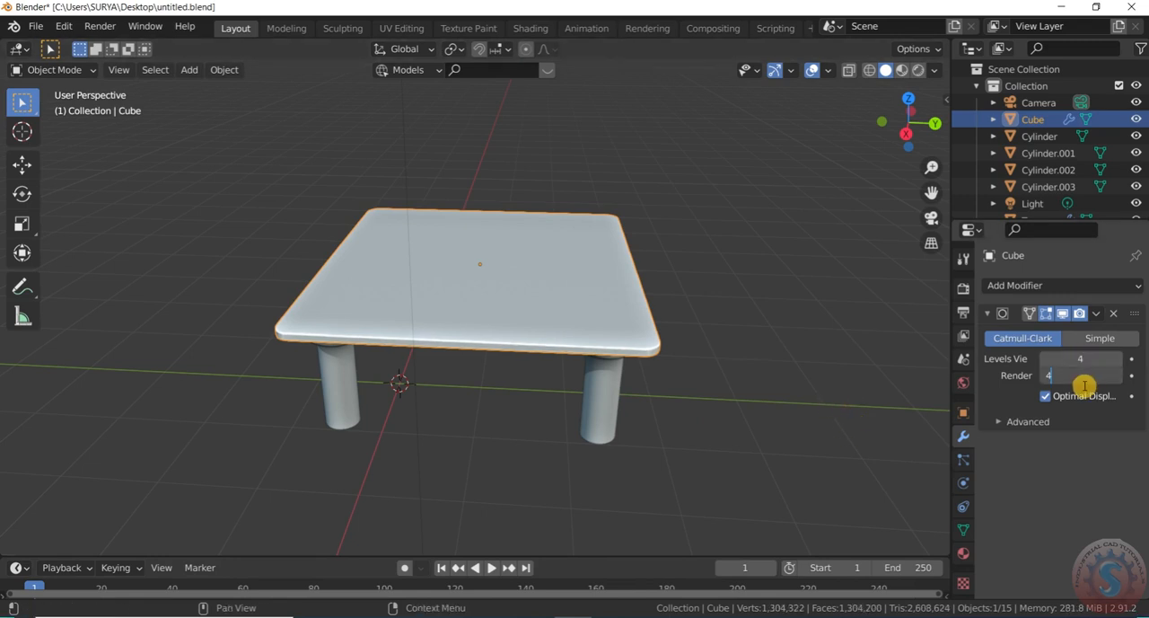
key("Return")
Deselect the tabletop, check the finished table from several angles and save the file
left_click(848, 334)
middle_click_drag(848, 334, 789, 263)
scroll(789, 264, "up", 2)
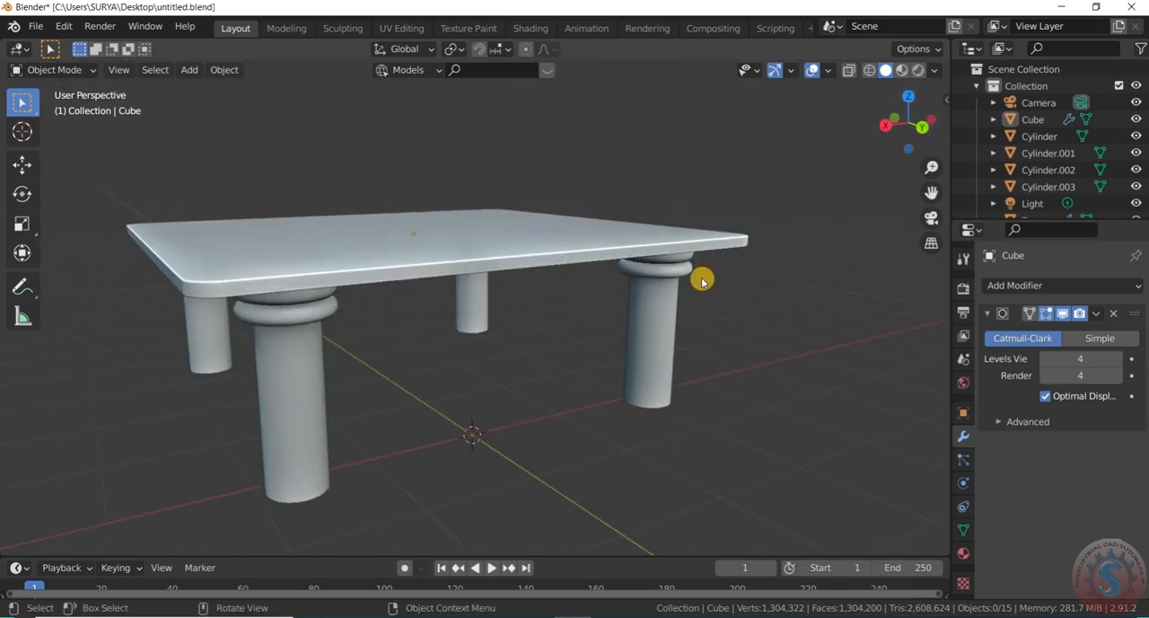
left_click_drag(896, 134, 880, 154)
scroll(590, 333, "down", 3)
scroll(584, 353, "up", 2)
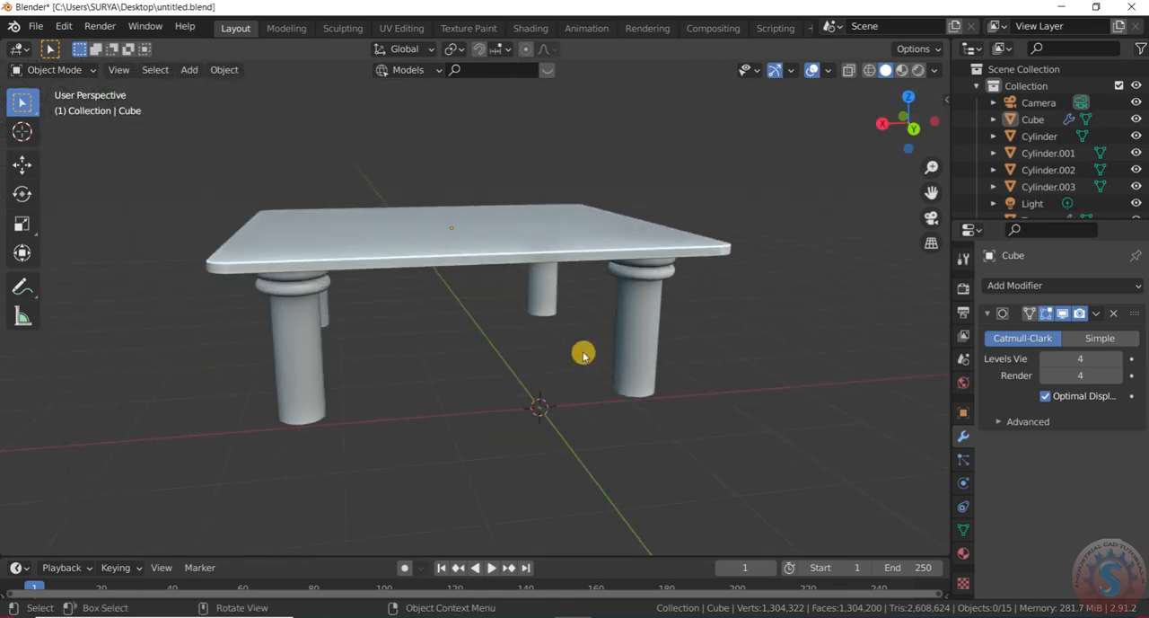
left_click(36, 26)
left_click(62, 132)
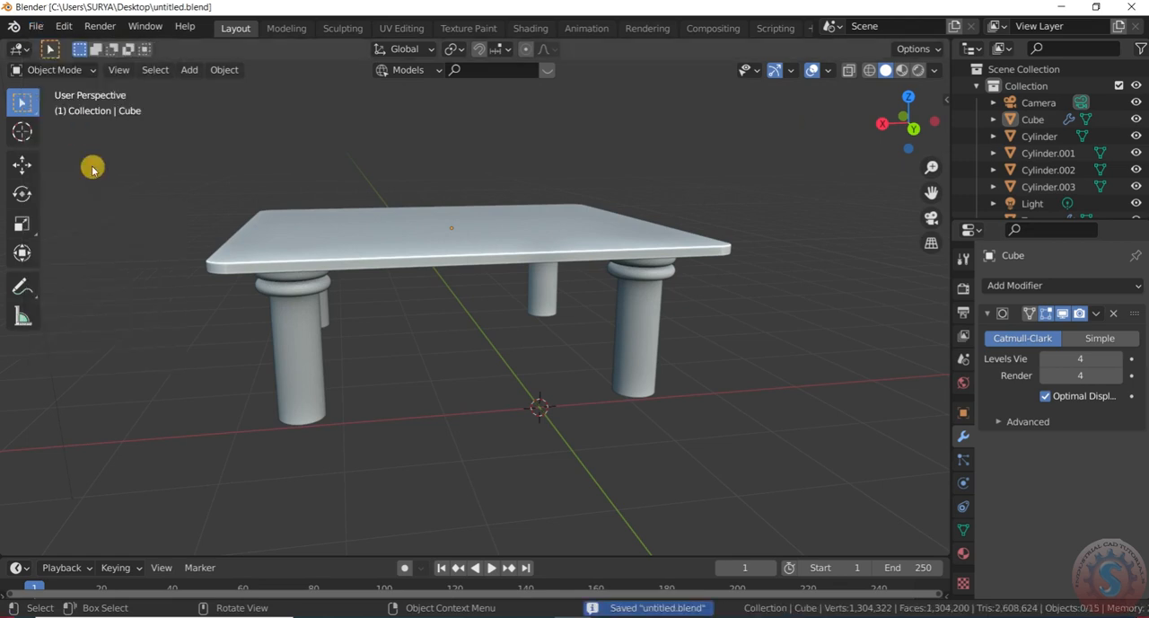
Select the tabletop and create a new material for it
left_click(525, 259)
left_click(963, 553)
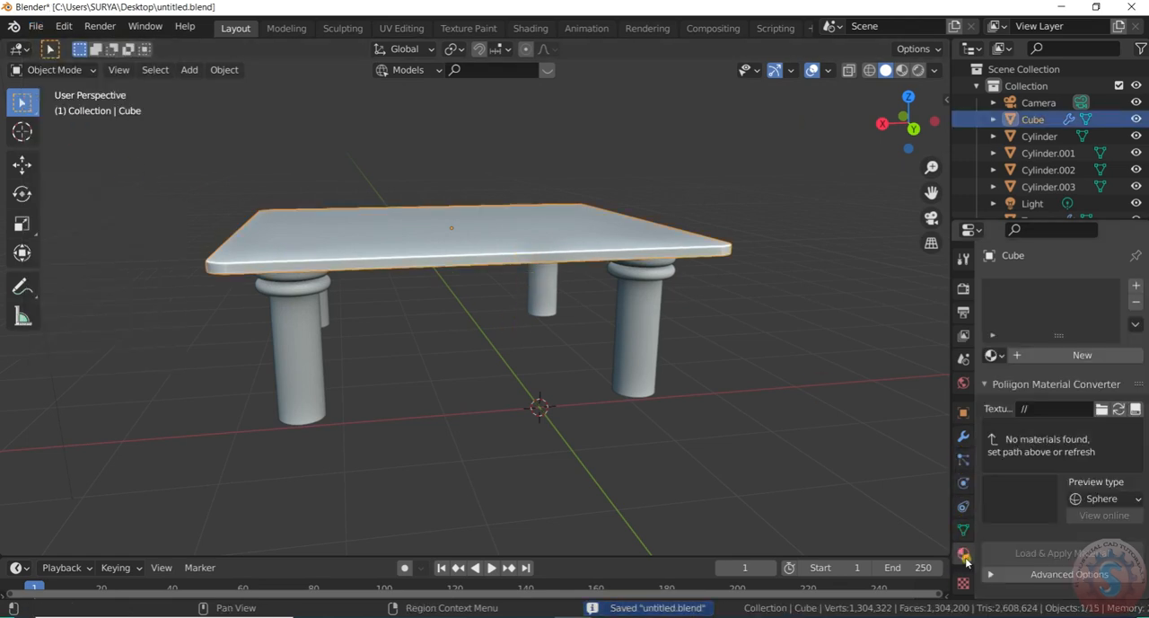
left_click(1046, 356)
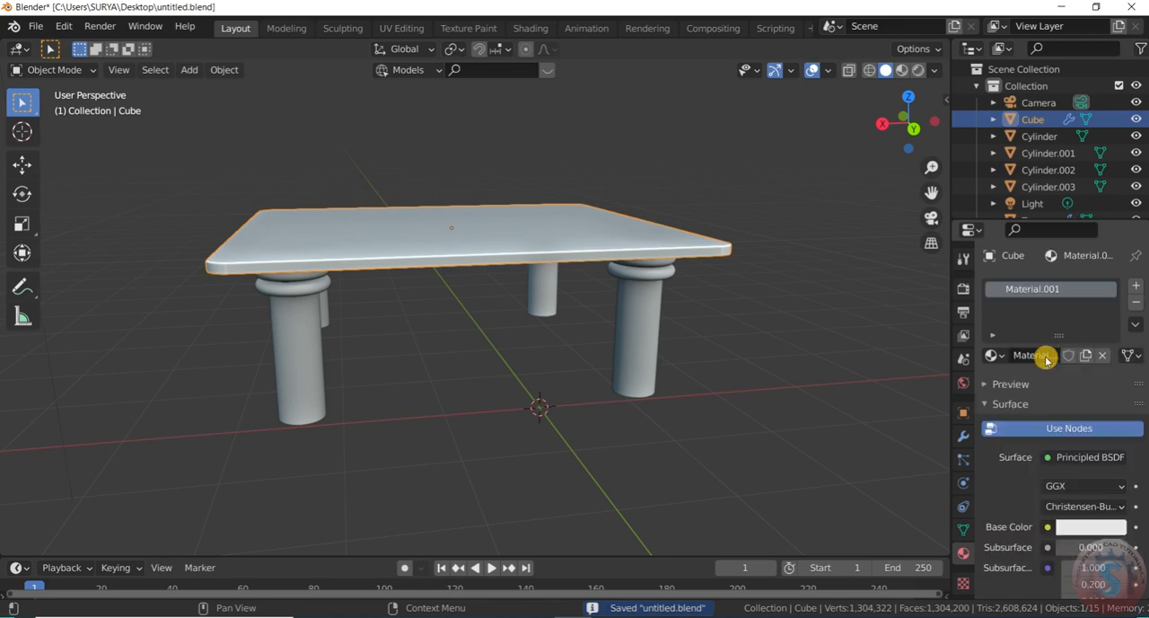
Expand Material Library VX in the material settings and load the Sample Materials library
scroll(1001, 472, "down", 5)
scroll(1007, 471, "down", 12)
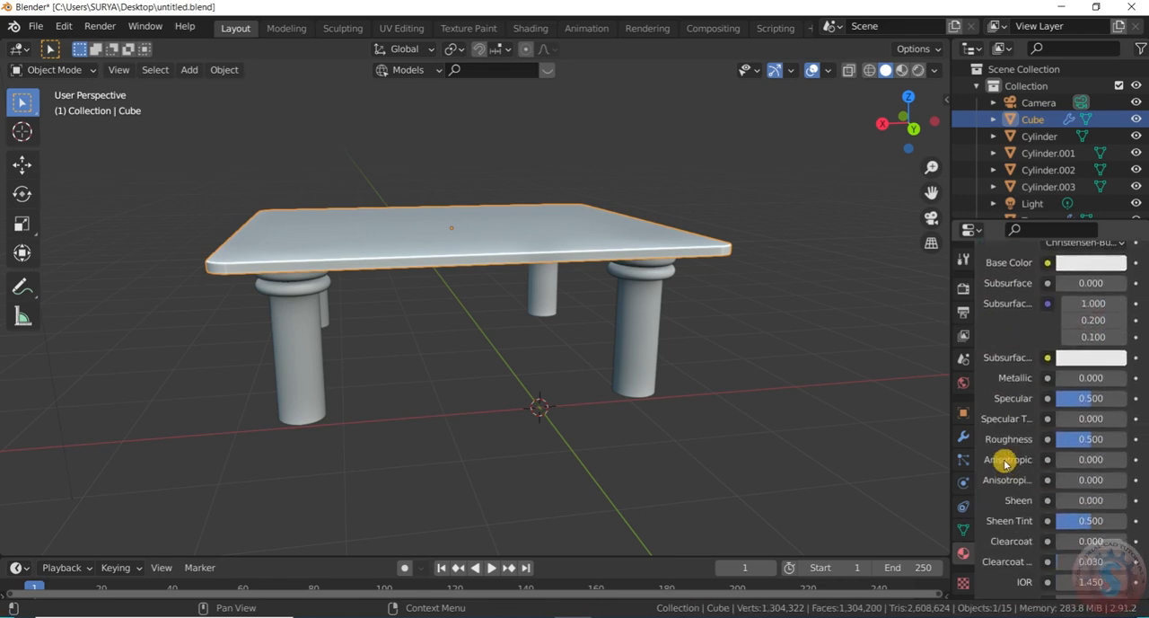
scroll(1009, 476, "down", 6)
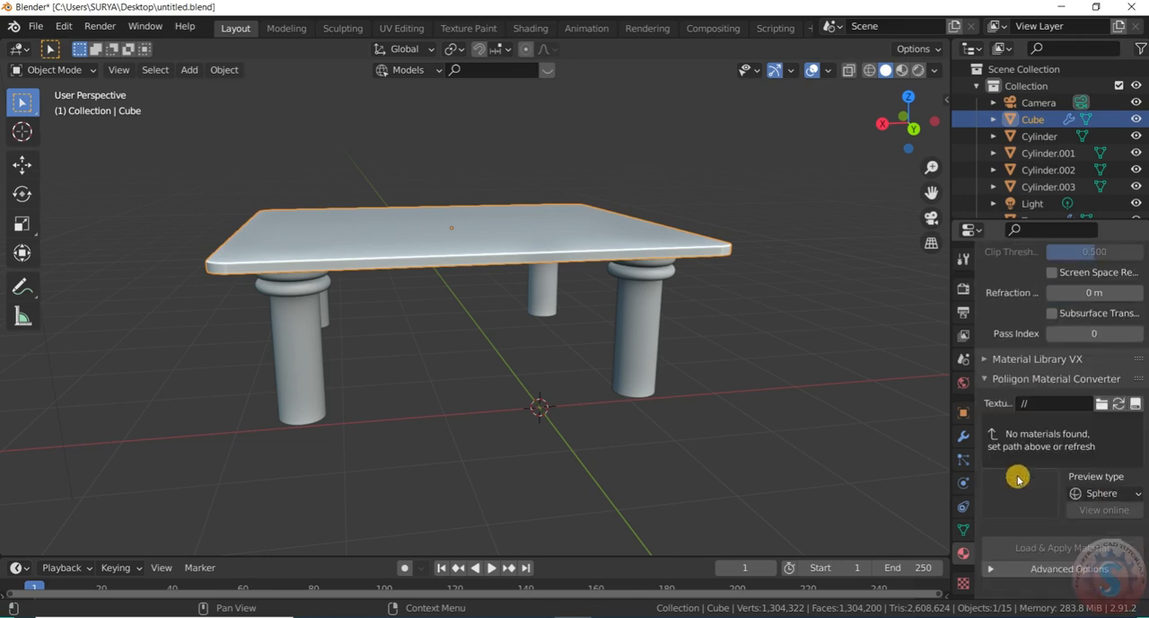
left_click(988, 359)
left_click(1024, 383)
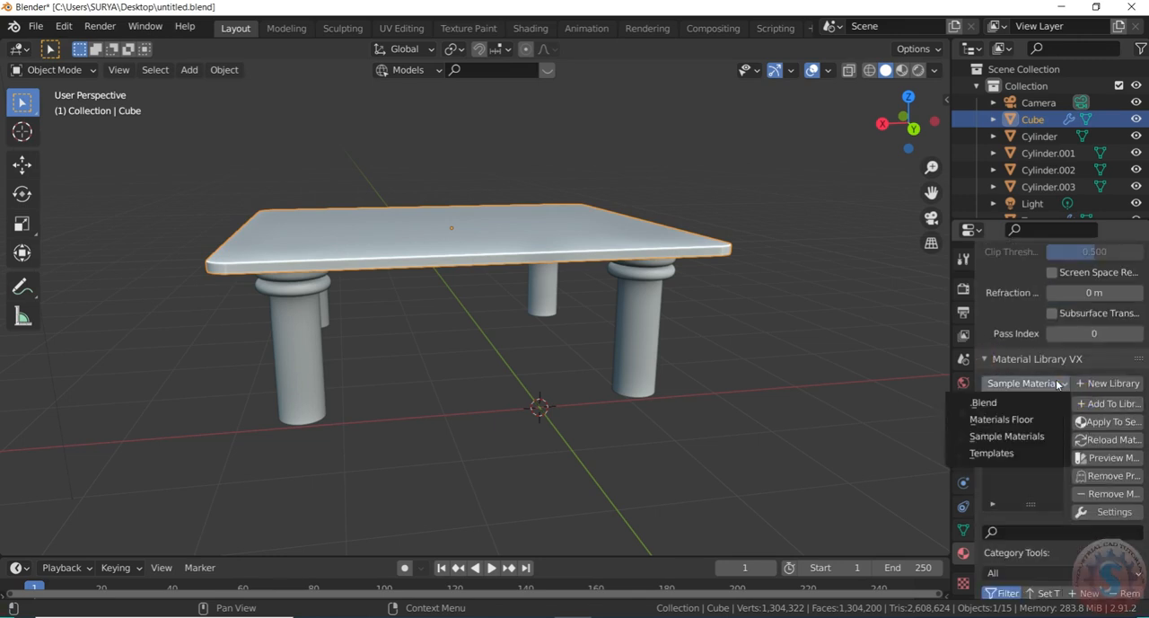
left_click(1008, 437)
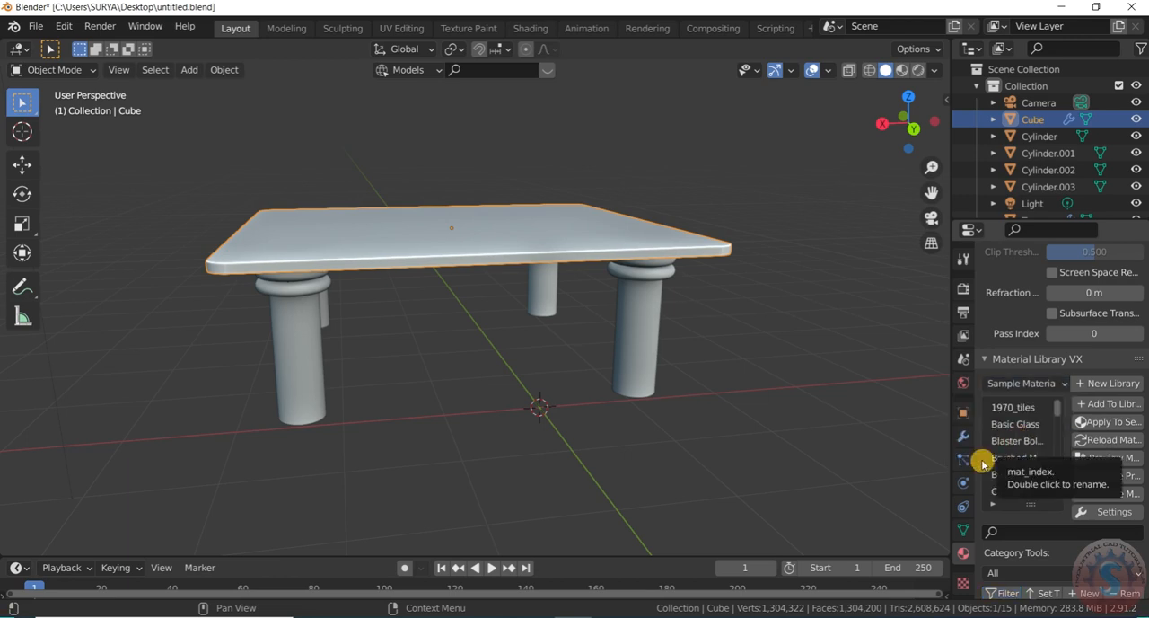
Search the add-ons in the preferences for "MATER" to check the enabled material add-ons, and close the preferences
left_click(45, 29)
left_click(64, 26)
left_click(64, 26)
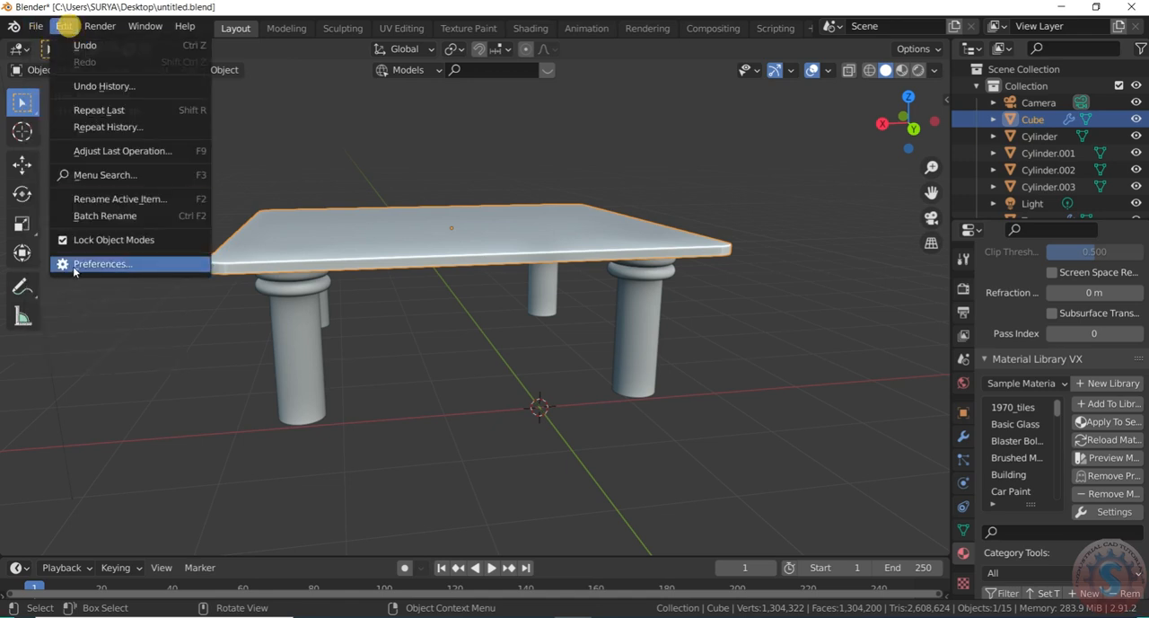
left_click(103, 267)
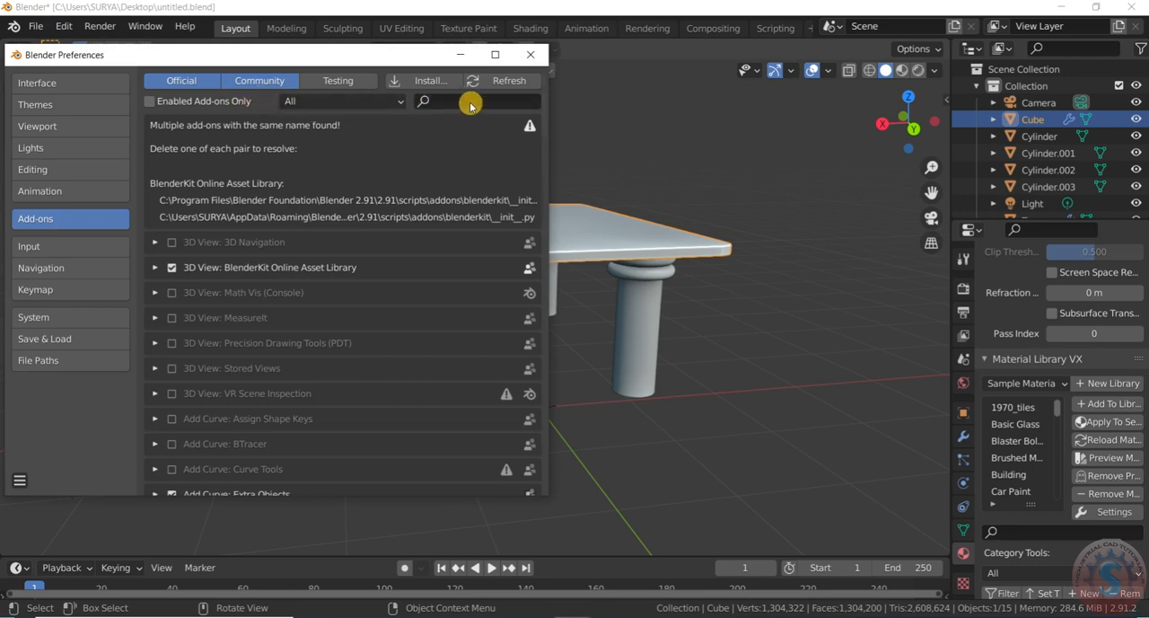
left_click(469, 103)
type("MAT")
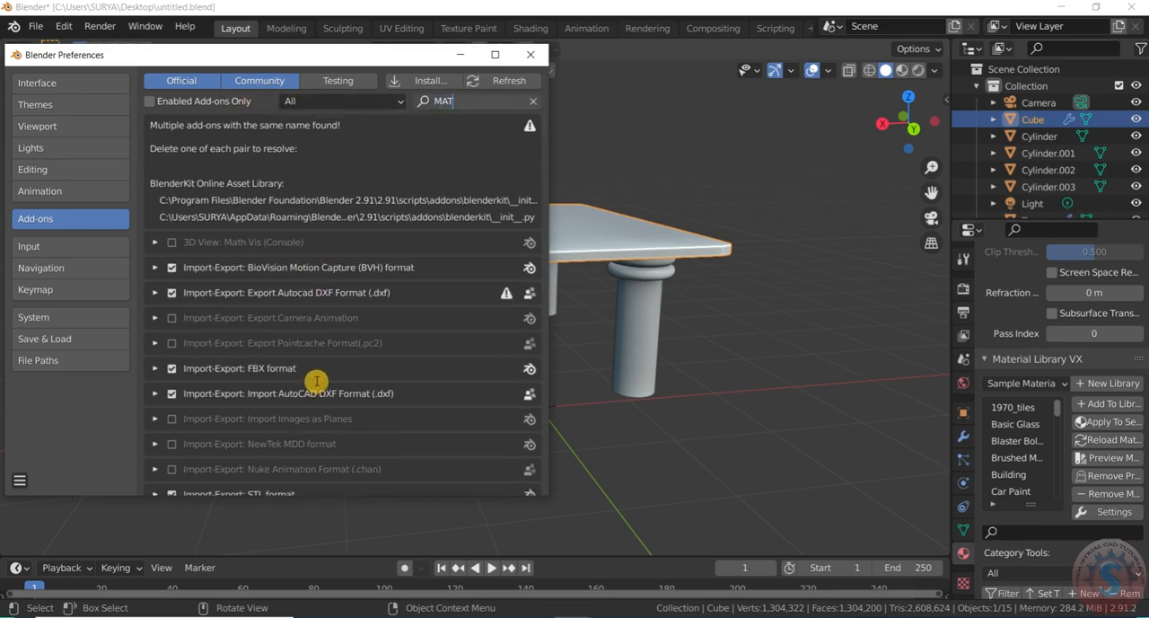
type("ER")
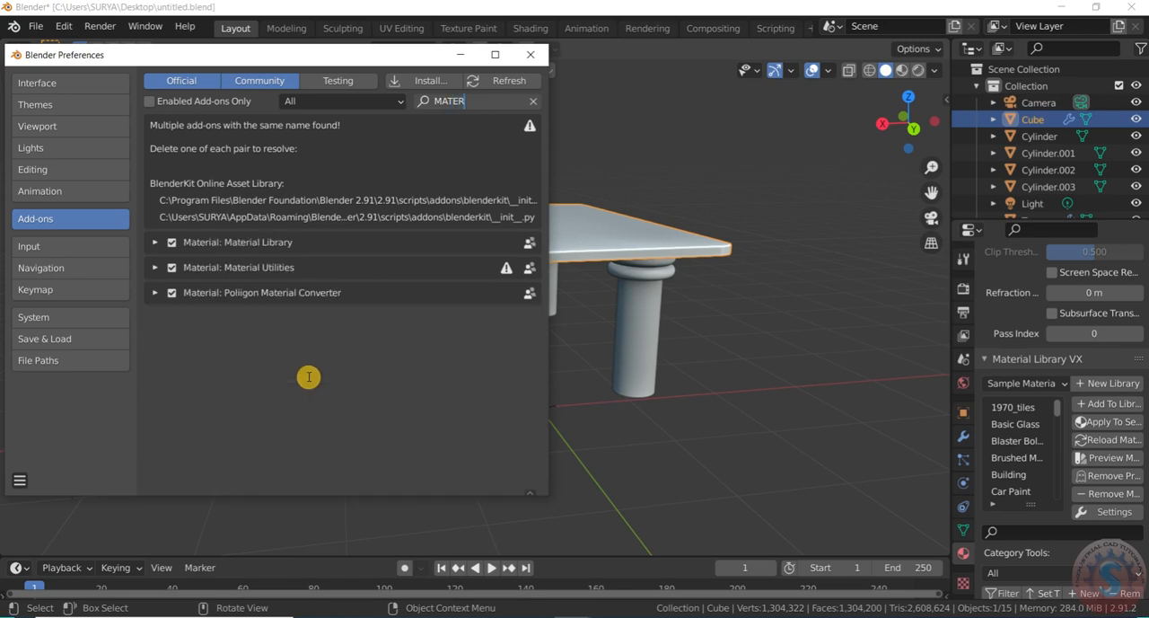
left_click(534, 57)
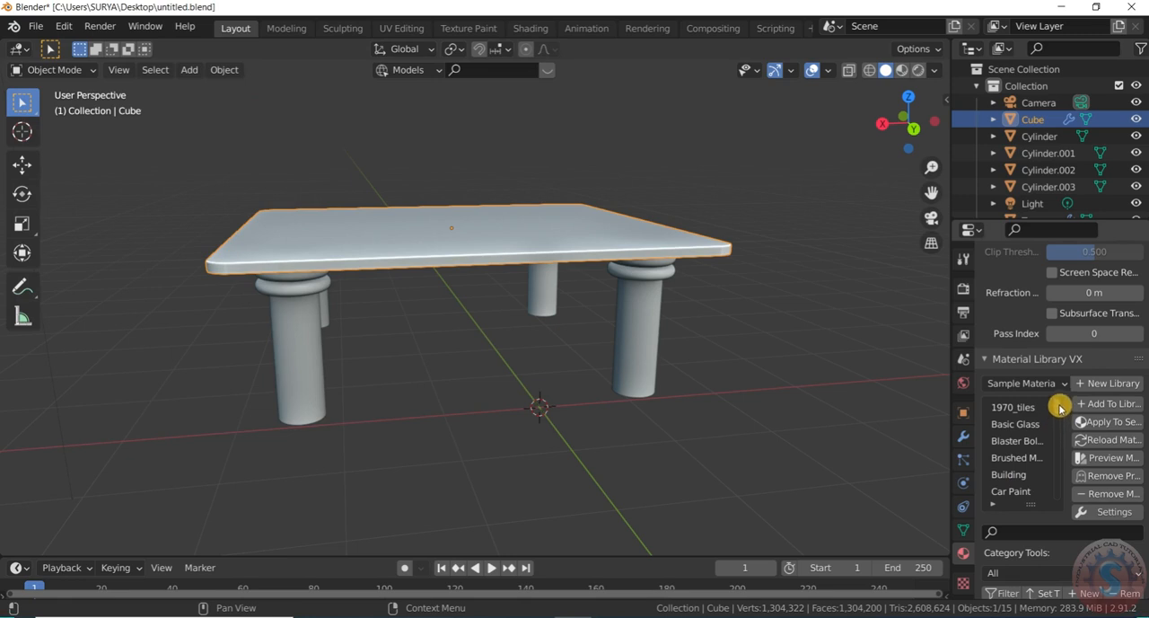
Apply the Basic Glass material from the Sample Materials library to the tabletop
left_click(1019, 424)
left_click(1124, 425)
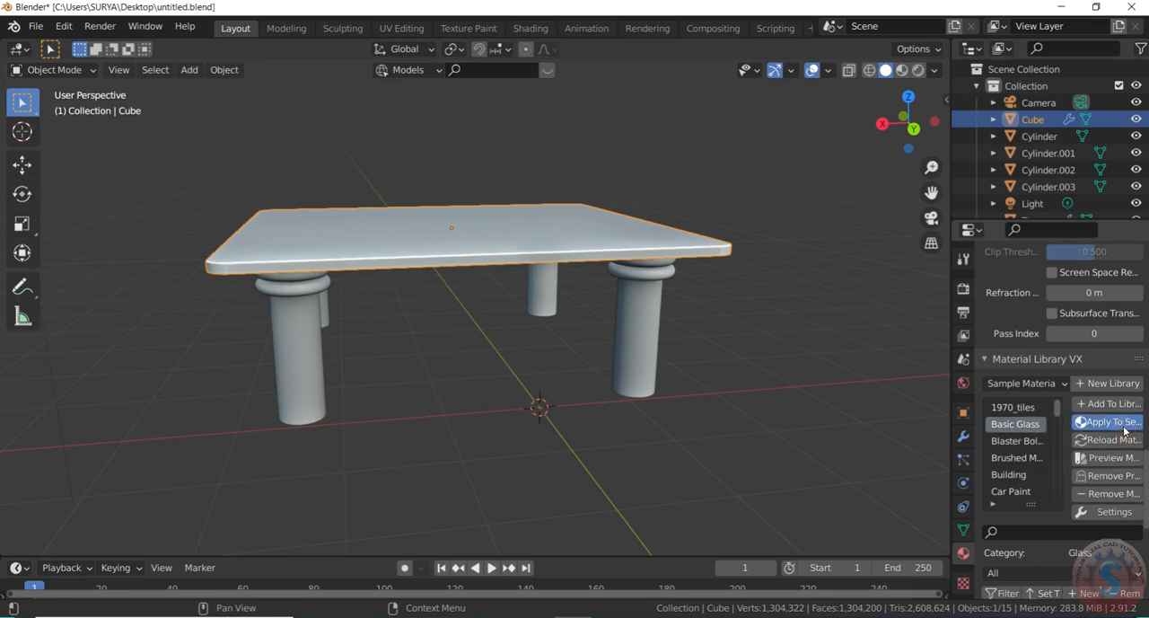
scroll(1098, 436, "down", 6)
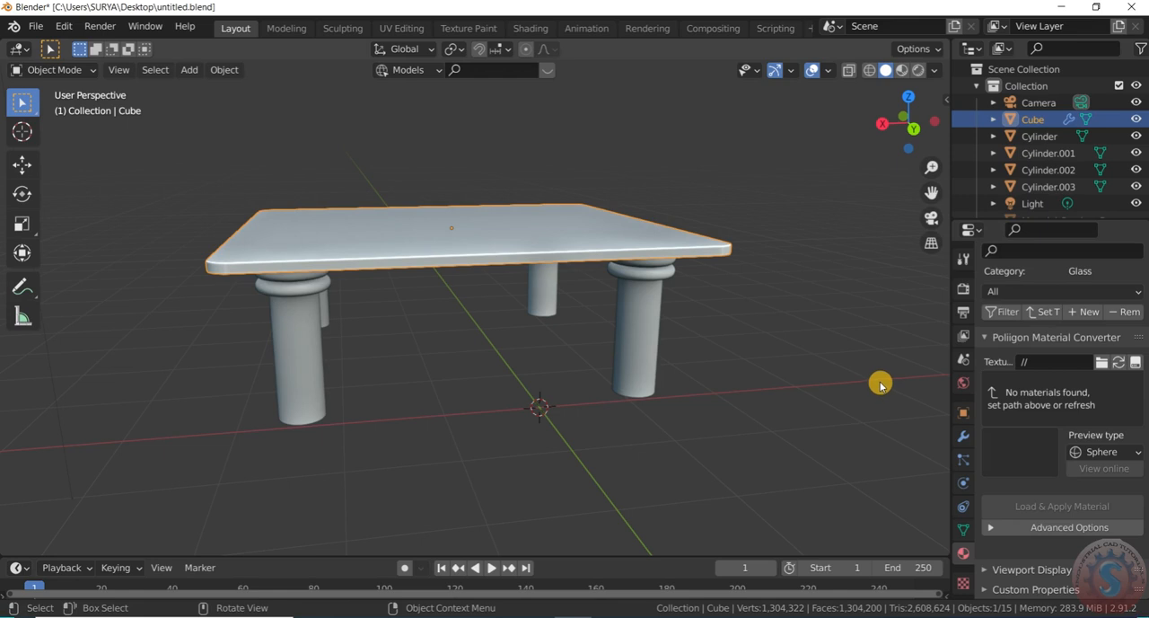
Switch the viewport to Material Preview shading and check the glass tabletop from another angle
scroll(858, 391, "down", 2)
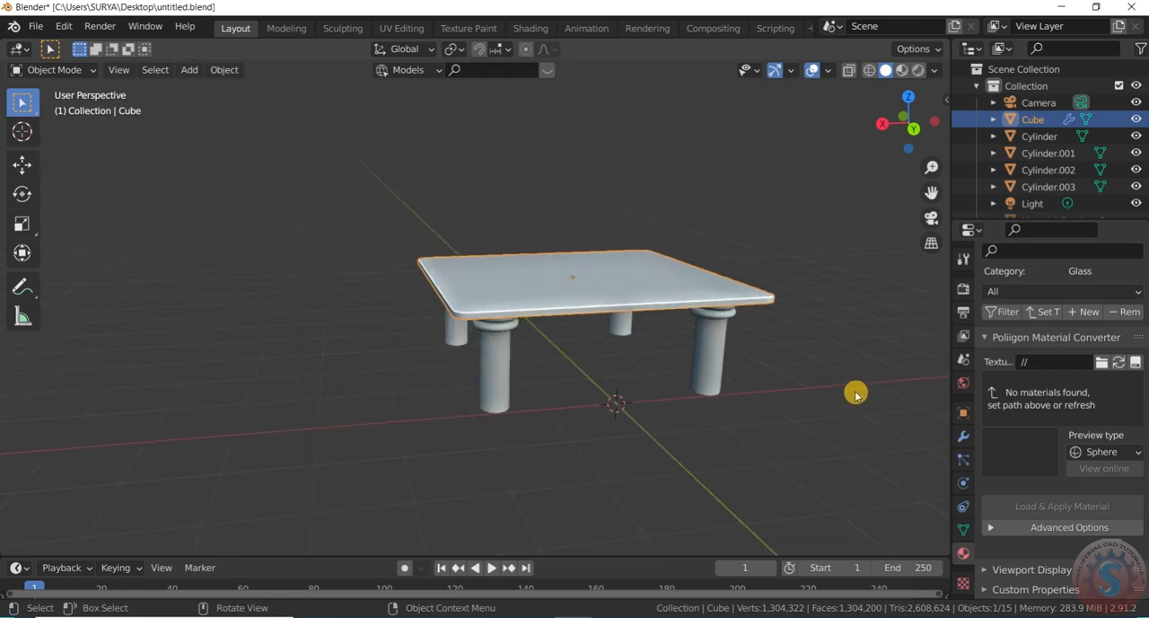
scroll(857, 388, "up", 1)
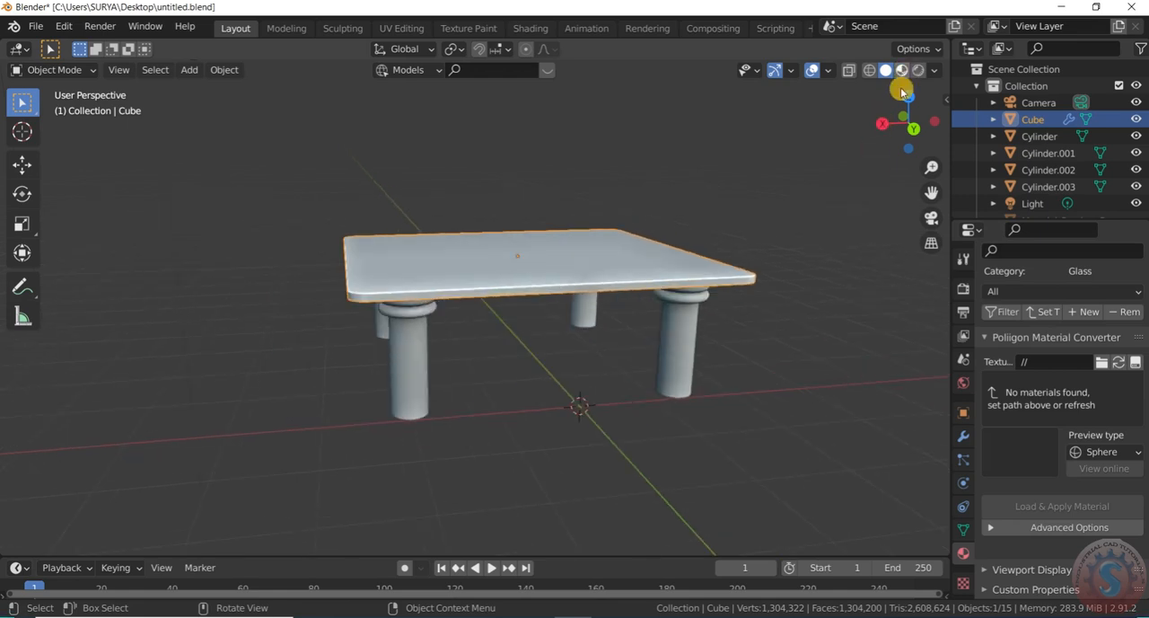
key("z")
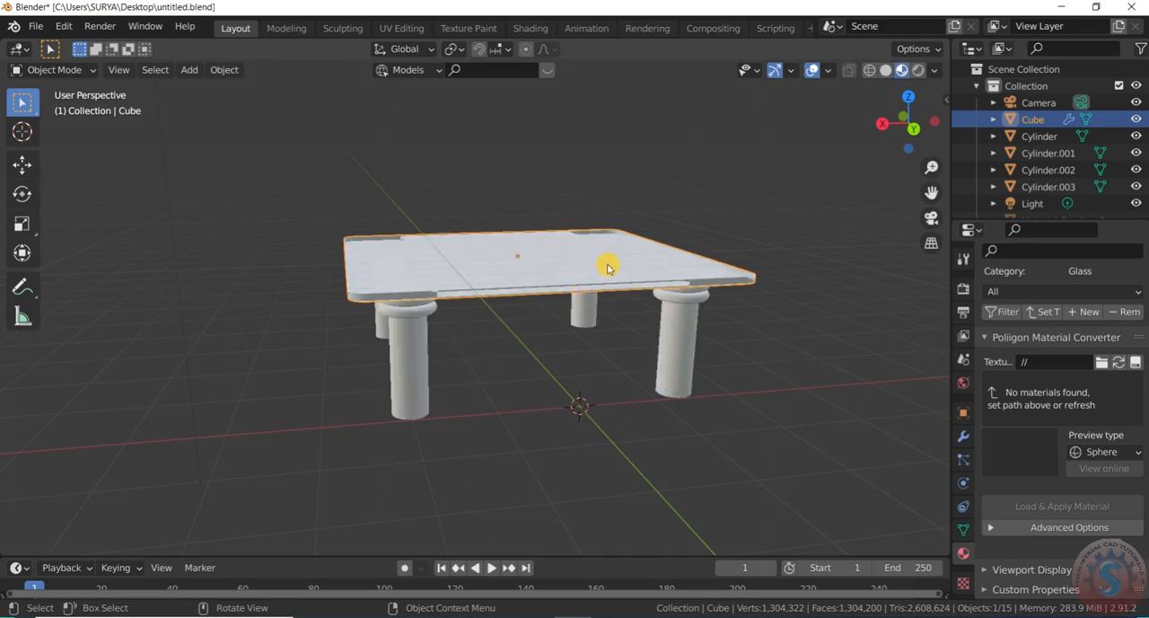
scroll(746, 261, "down", 2)
scroll(746, 261, "up", 2)
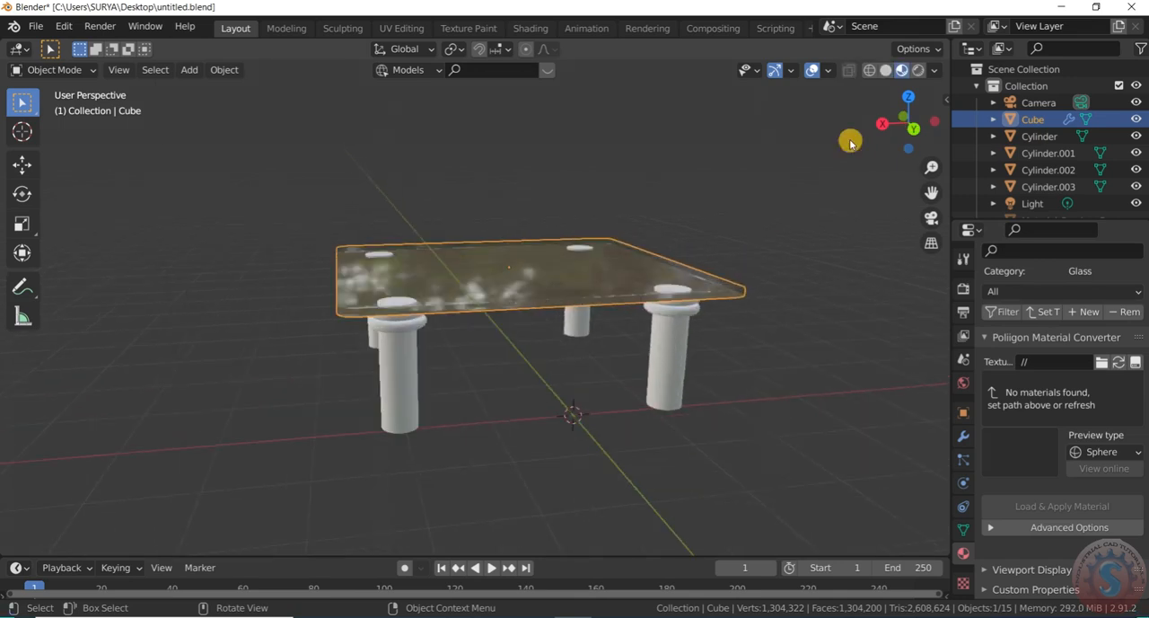
left_click_drag(909, 123, 840, 109)
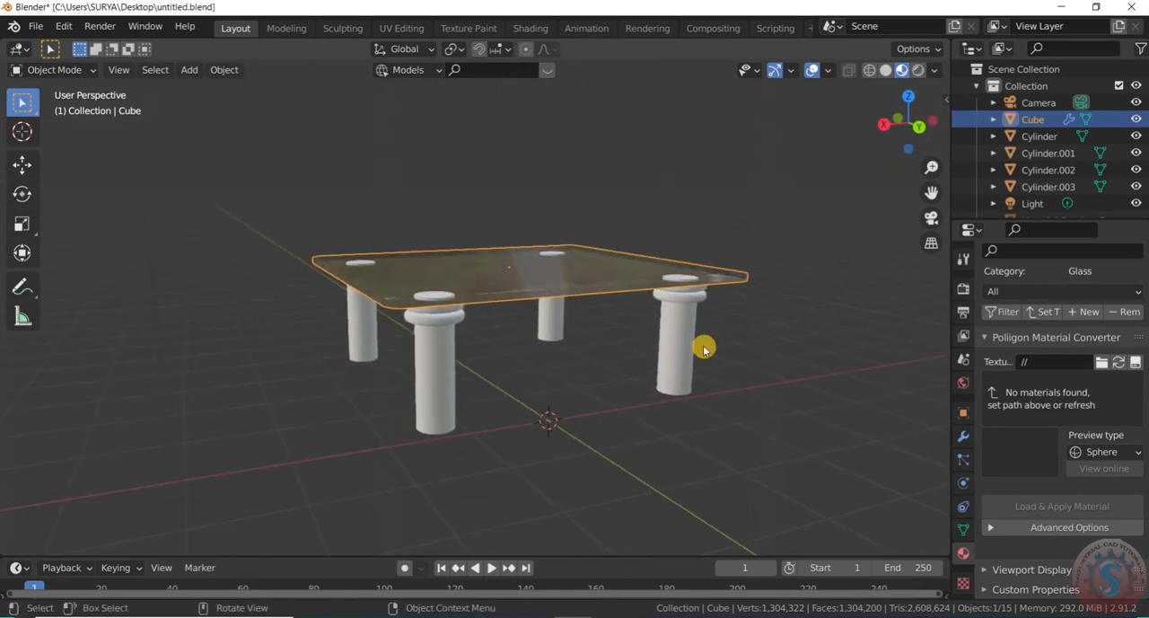
Create a new material for one table leg cylinder and apply the WoodP library material to it
left_click(682, 341)
left_click(1015, 348)
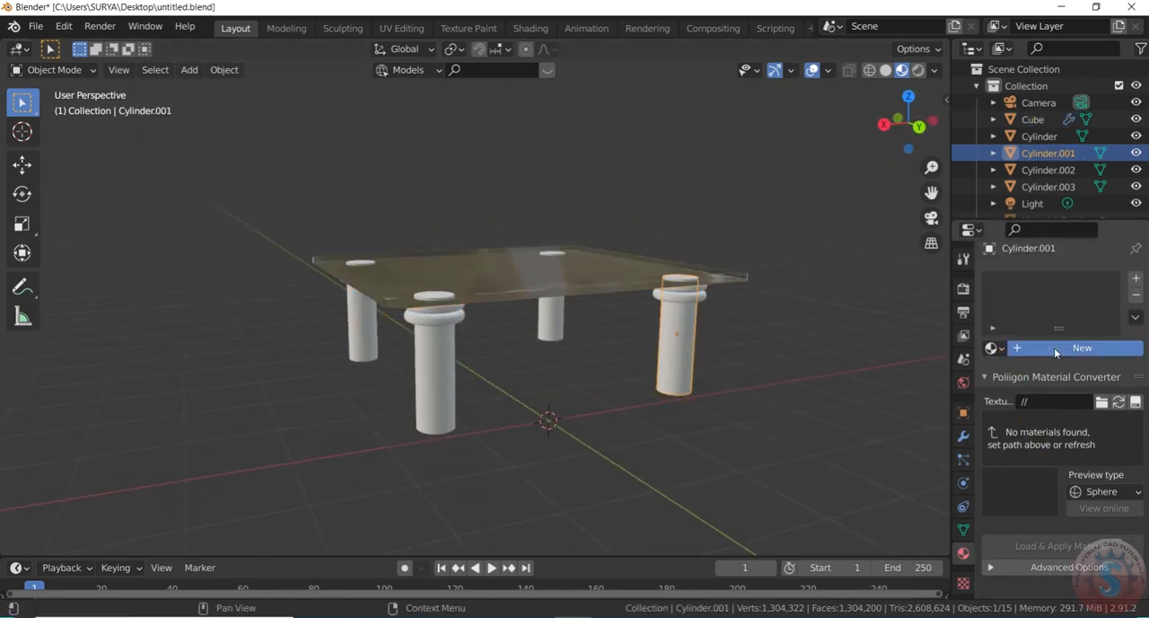
scroll(1029, 520, "down", 15)
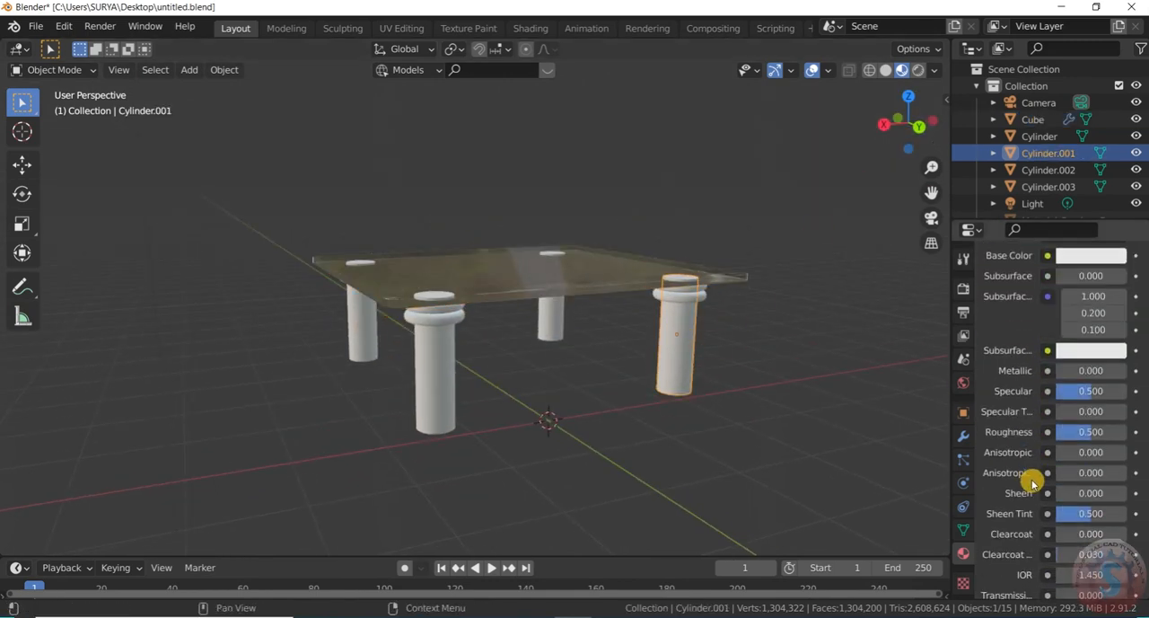
scroll(1032, 521, "down", 12)
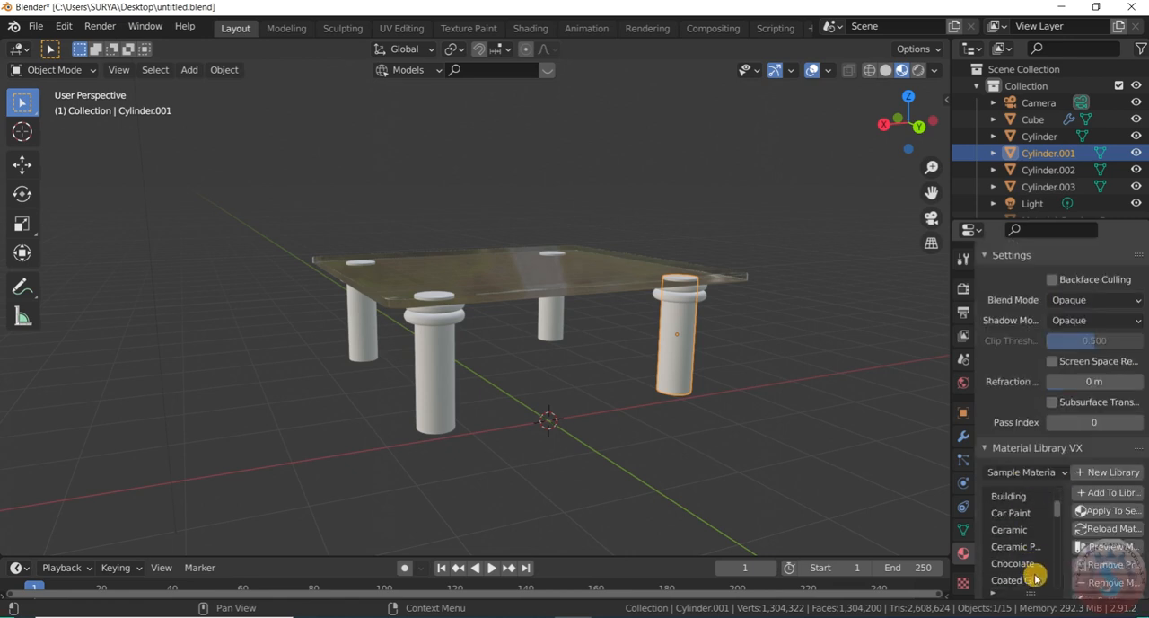
left_click_drag(1058, 534, 1034, 589)
left_click(1009, 547)
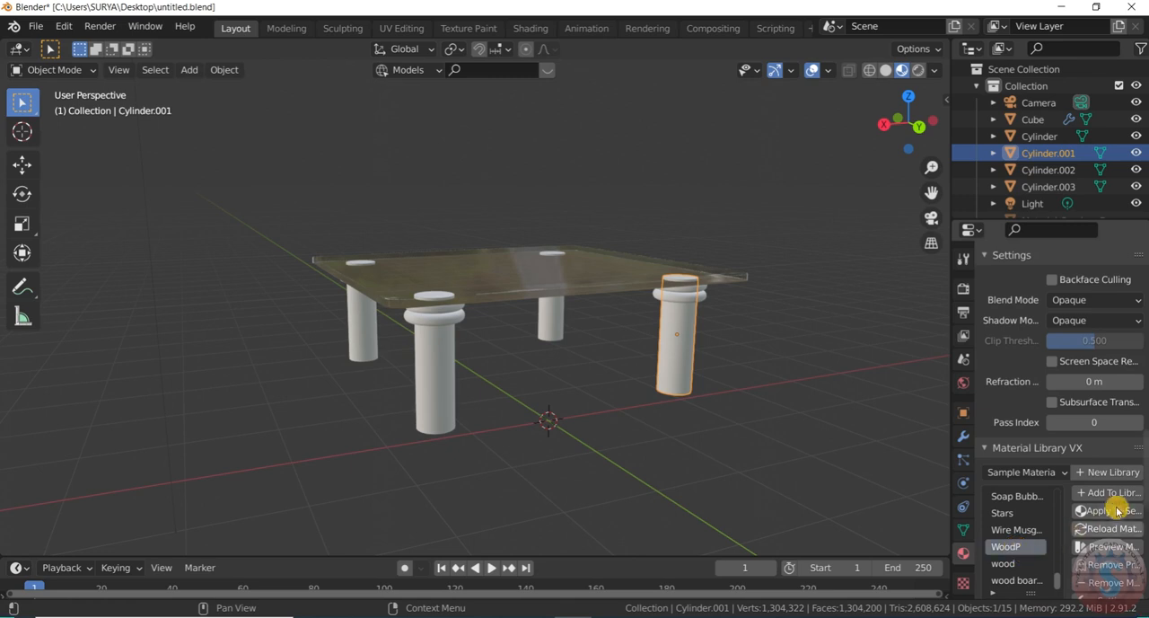
left_click(1110, 509)
scroll(1113, 514, "down", 8)
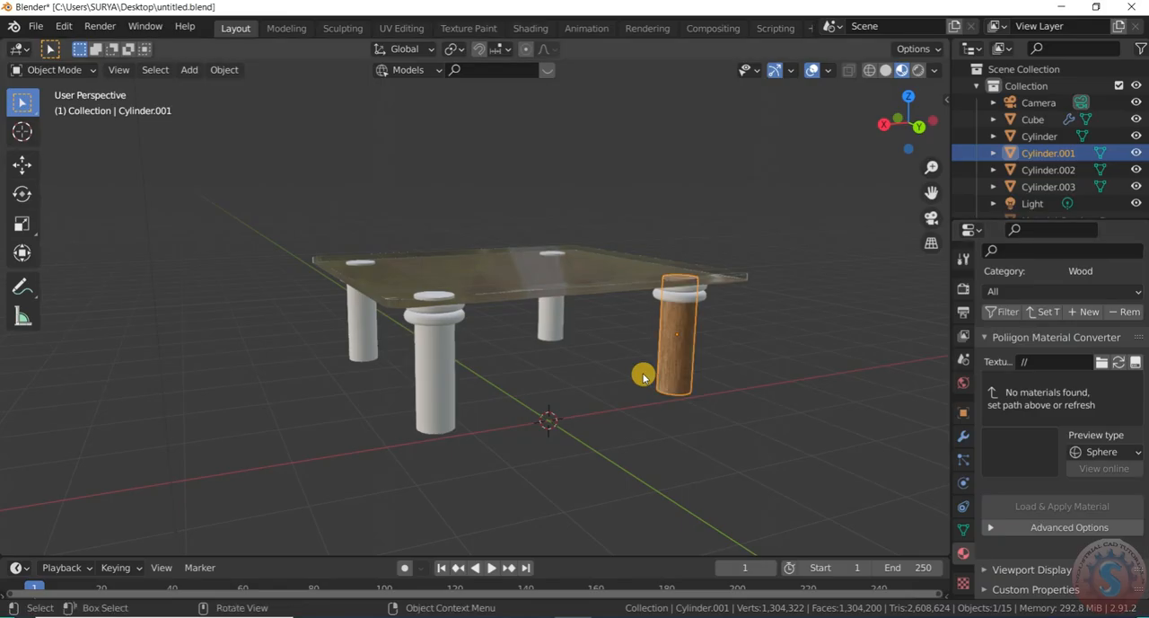
Select the lower ring of the wooden leg and create a new material for it
left_click(742, 333)
middle_click_drag(742, 333, 752, 249)
scroll(752, 248, "down", 3)
left_click_drag(907, 118, 835, 107)
scroll(593, 318, "up", 4)
left_click(701, 295)
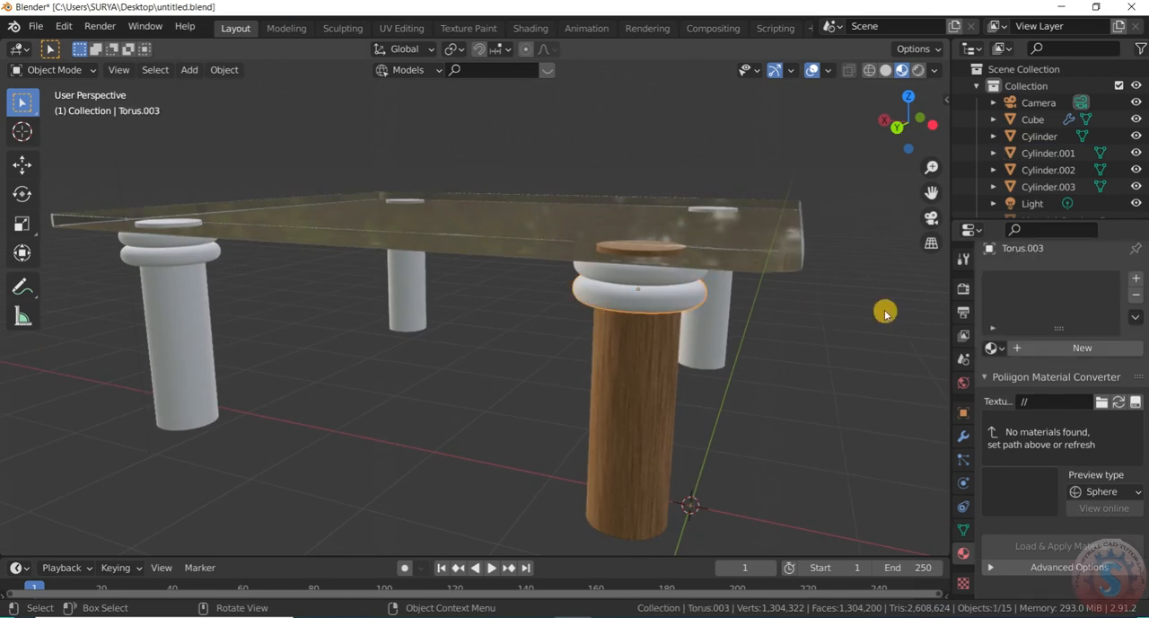
left_click(1109, 350)
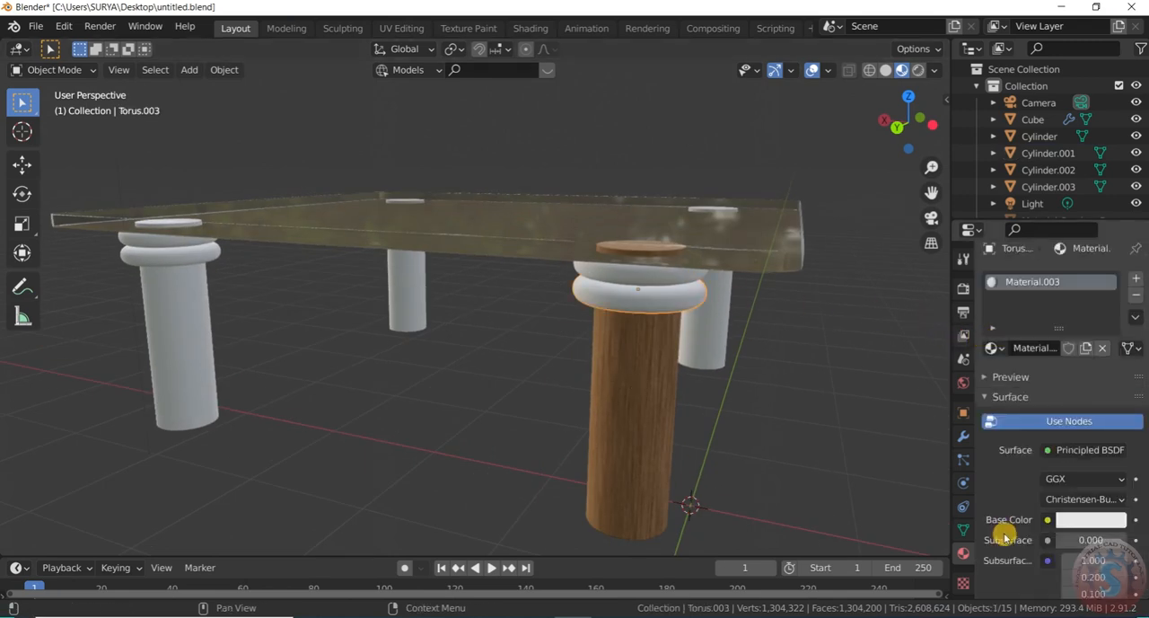
Apply the Blaster Bolt (Blue) library material to the lower ring of the wooden leg
scroll(1001, 521, "down", 8)
scroll(1027, 512, "down", 12)
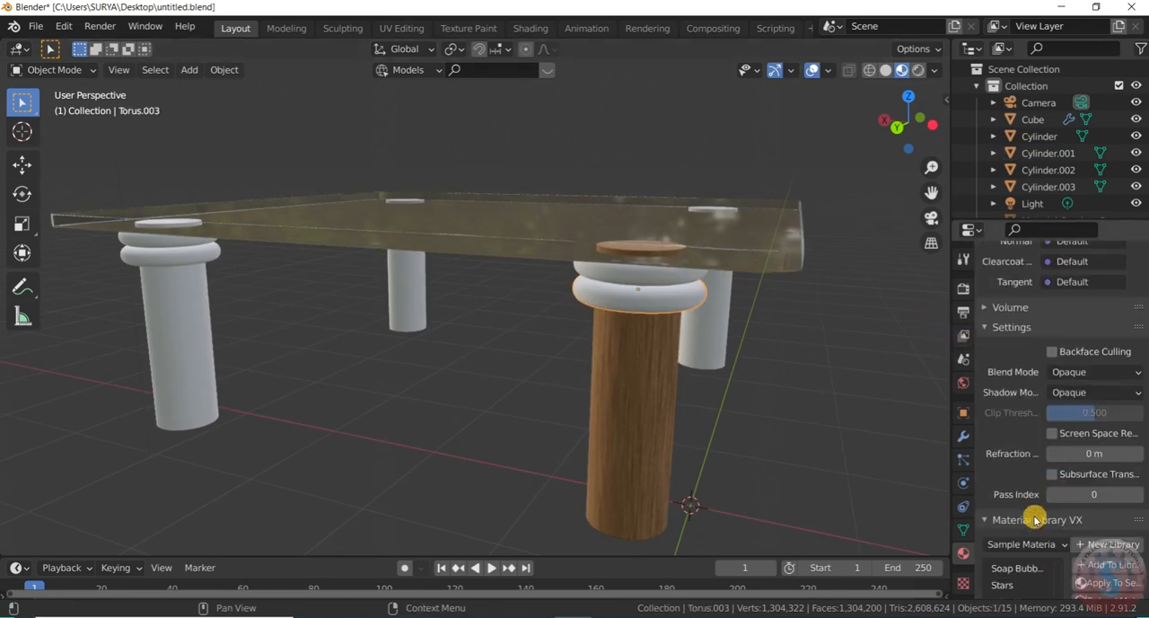
scroll(1038, 574, "up", 3)
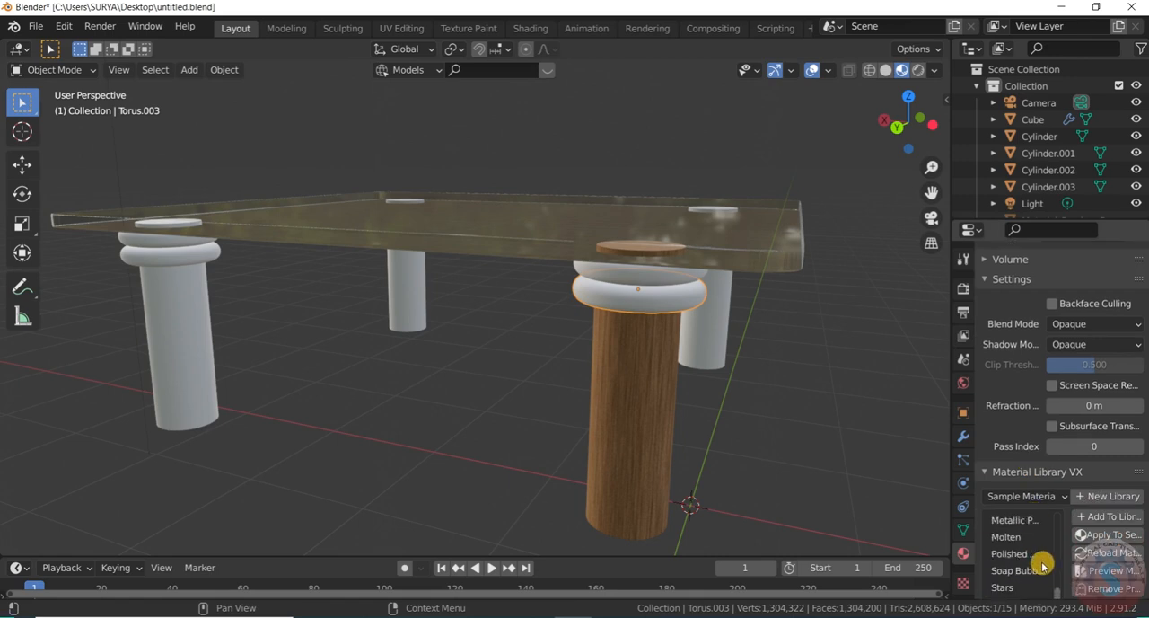
scroll(1039, 561, "down", 3)
scroll(1041, 557, "up", 15)
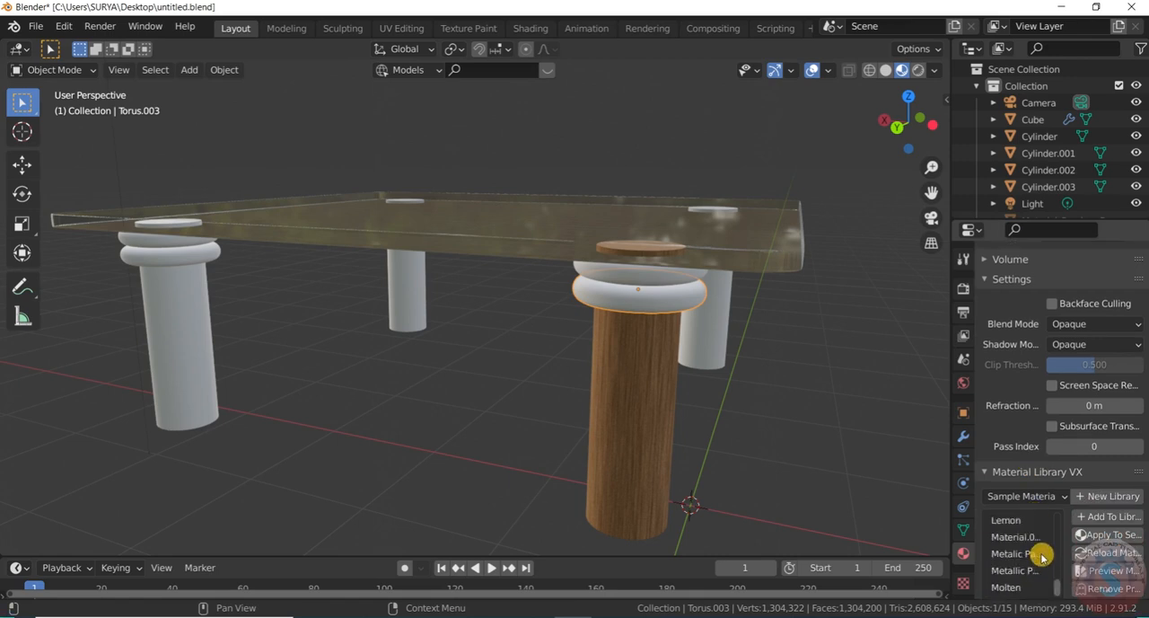
scroll(1041, 555, "up", 10)
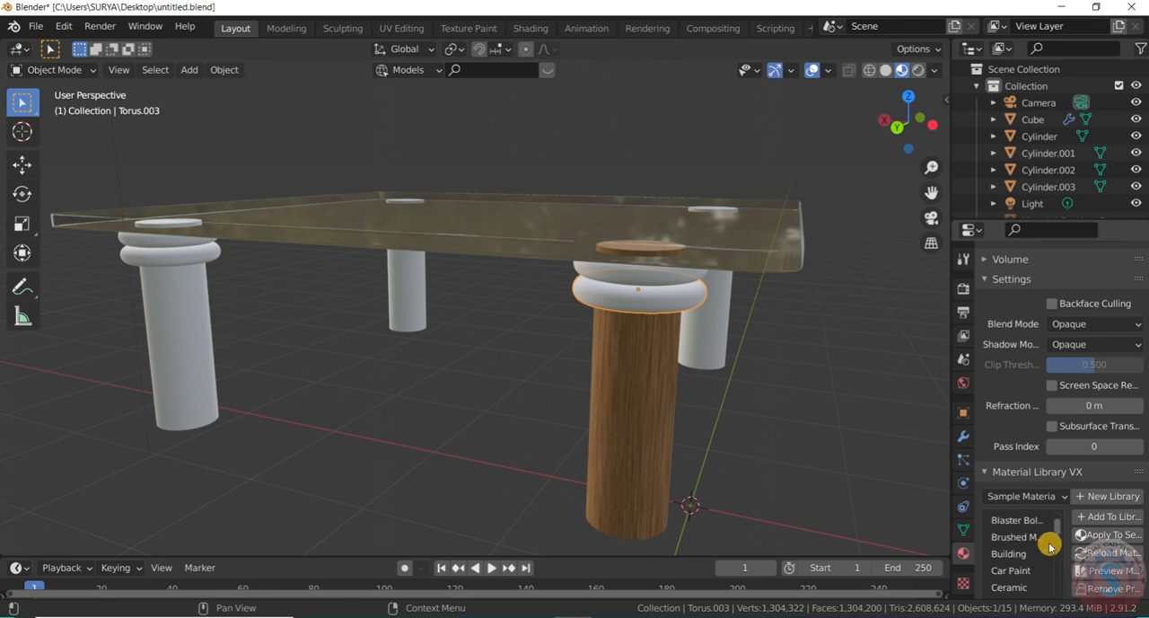
scroll(1050, 544, "up", 2)
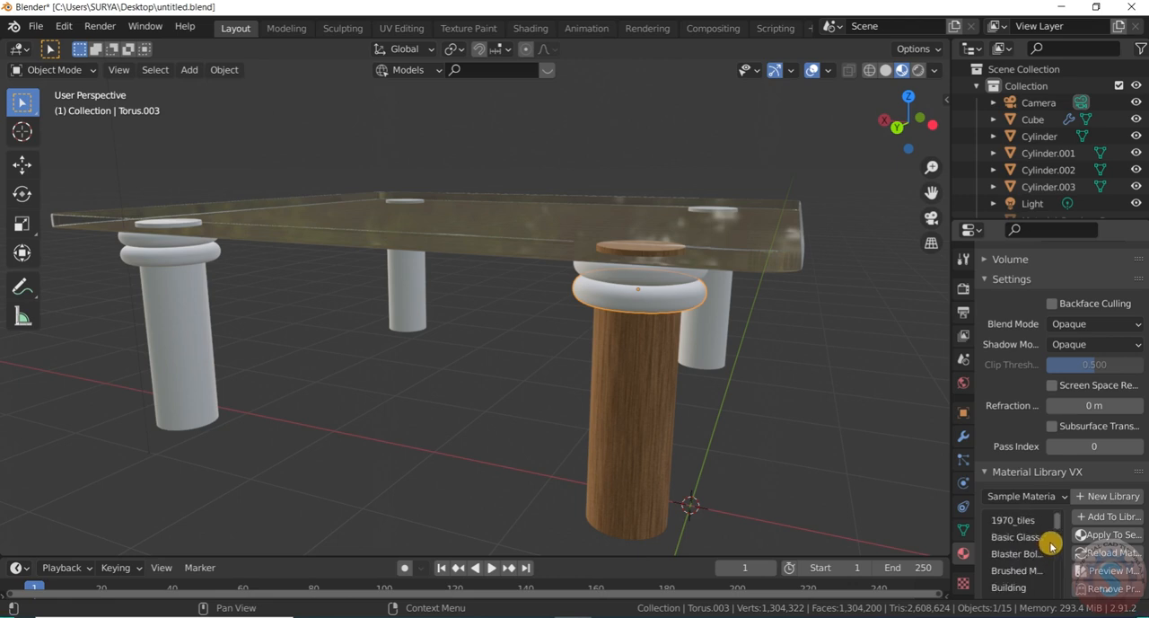
left_click(1024, 553)
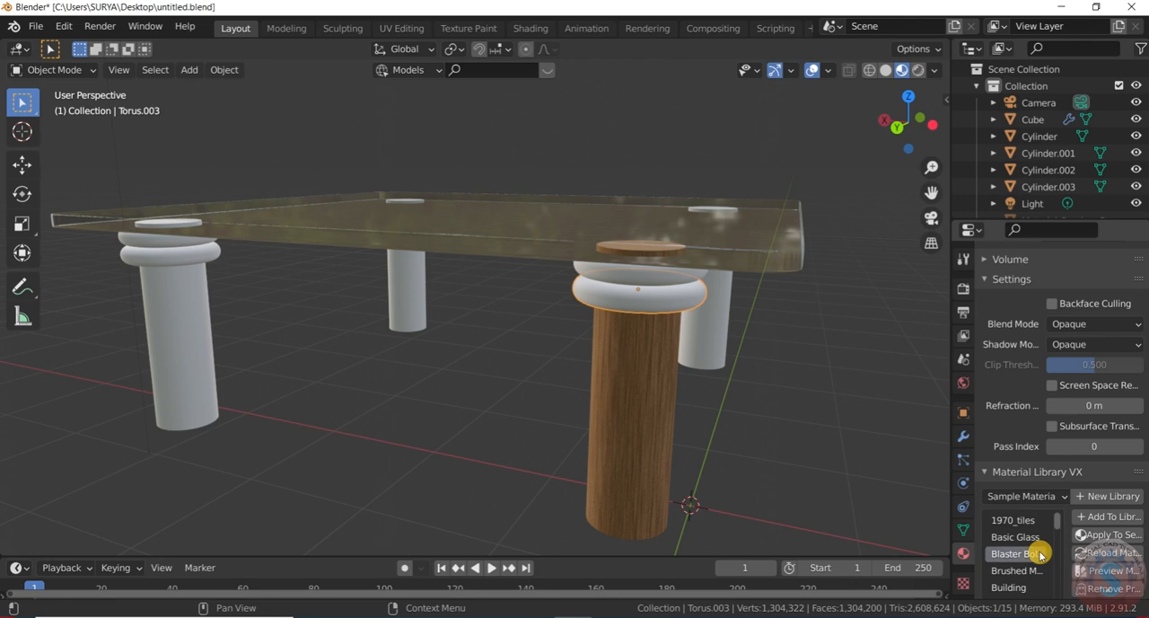
left_click(1089, 536)
scroll(1073, 525, "down", 5)
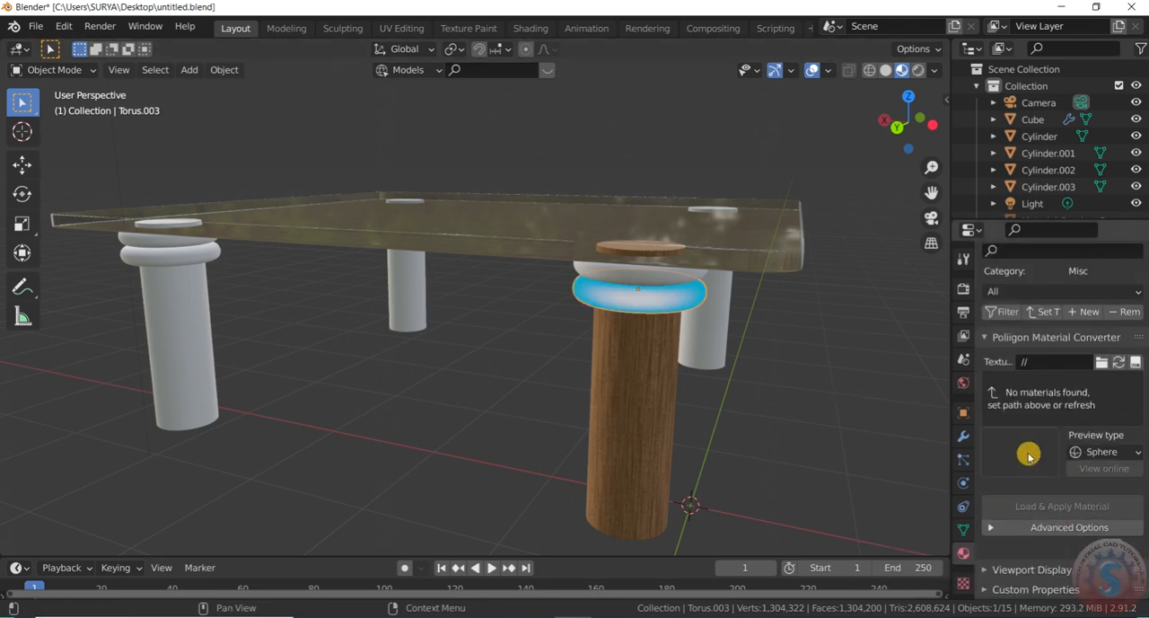
Apply the Ceramic Polished library material to the lower ring of the wooden leg
scroll(1034, 524, "up", 3)
scroll(1035, 467, "down", 3)
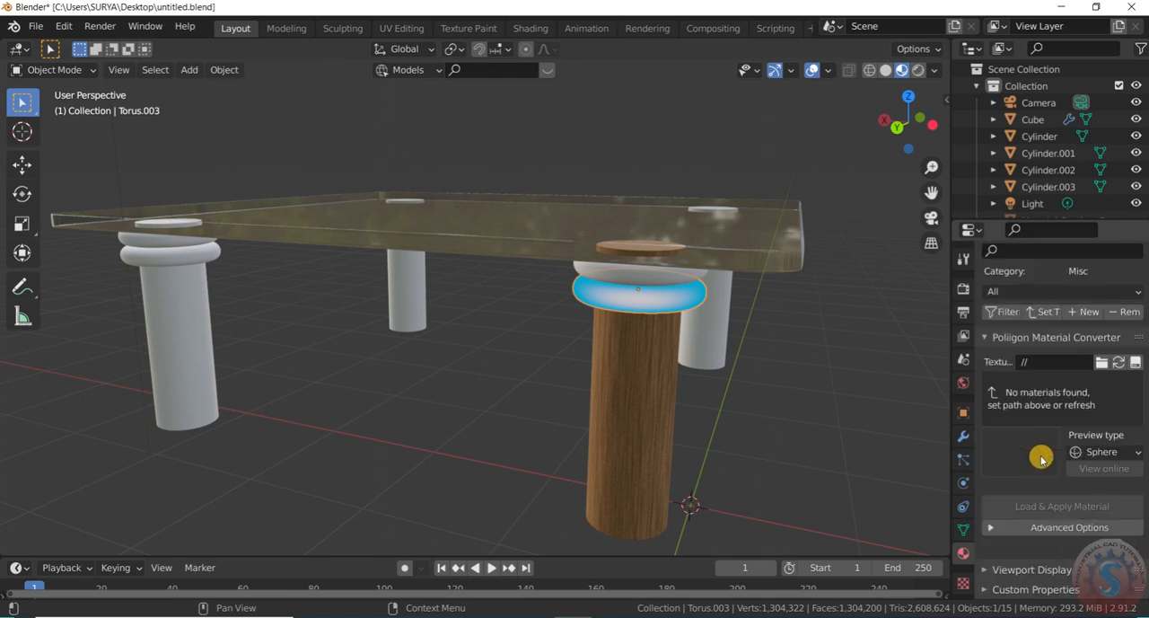
scroll(1015, 566, "up", 6)
scroll(1024, 537, "up", 2)
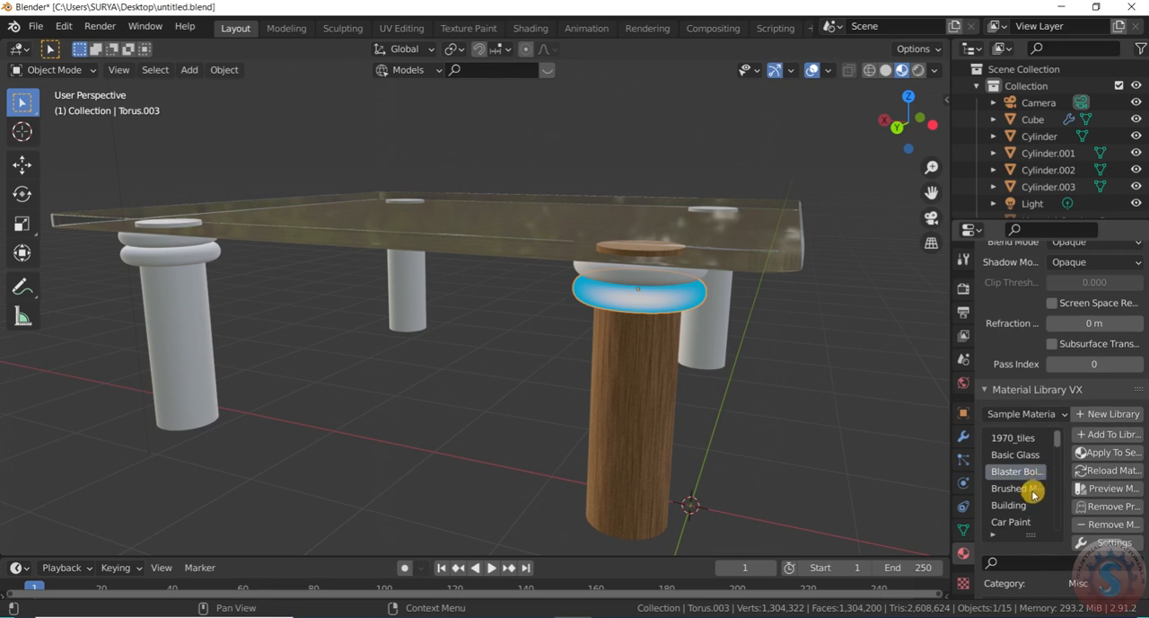
scroll(1034, 495, "down", 1)
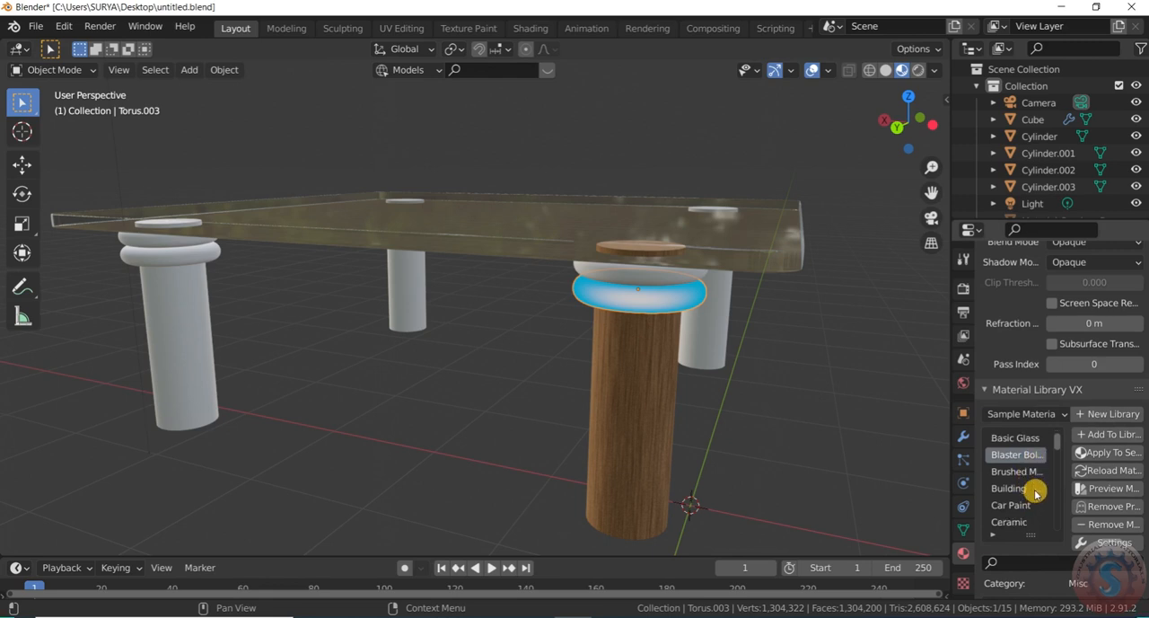
scroll(1034, 494, "down", 2)
left_click(1023, 505)
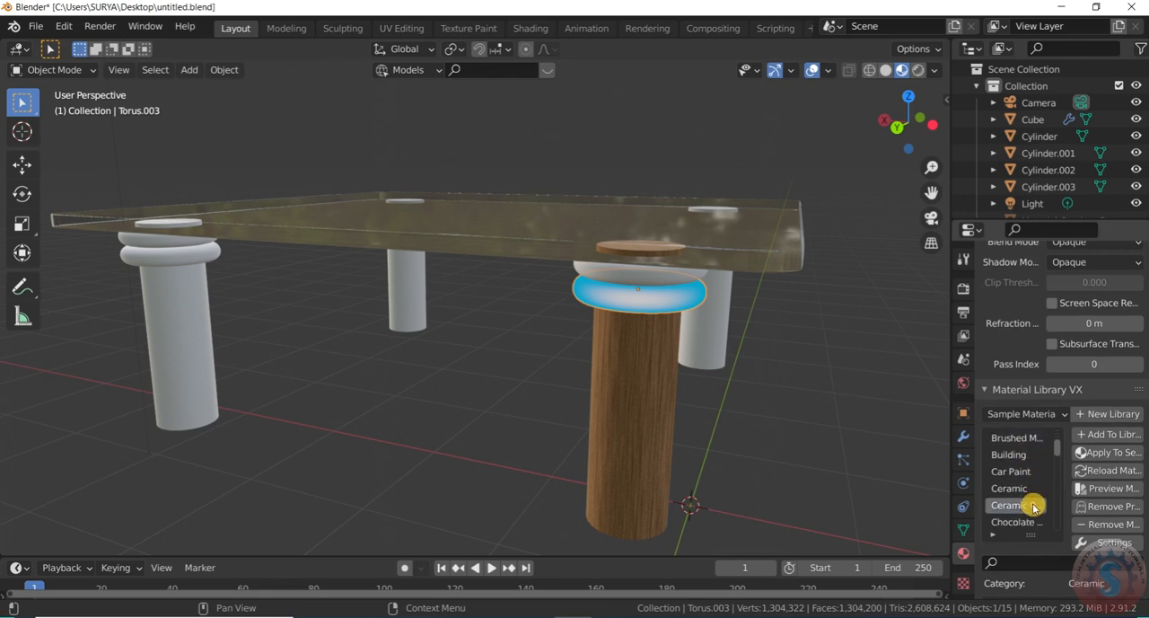
left_click(1103, 454)
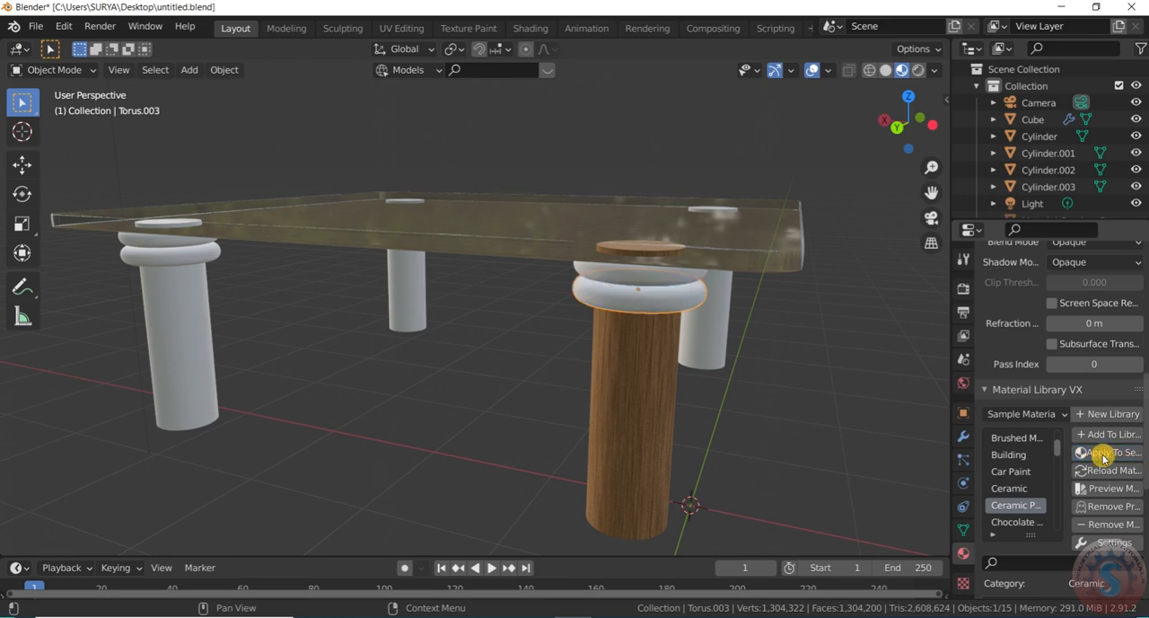
Assign the existing Ceramic Polished material to the upper ring of the wooden leg and check the table from the other side
left_click(692, 271)
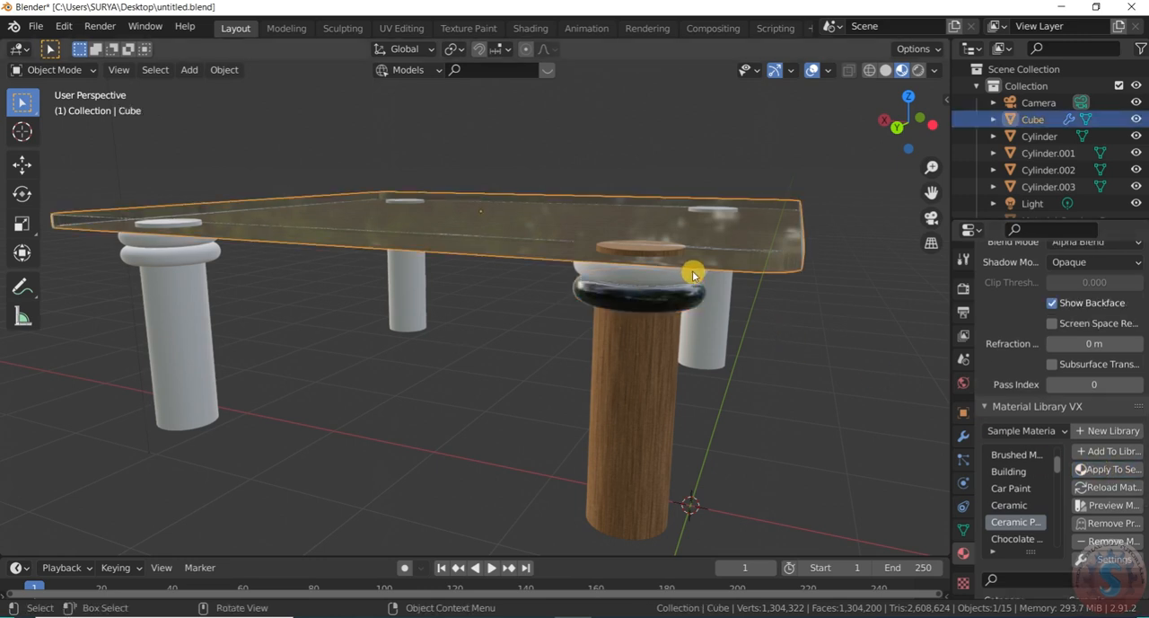
left_click(675, 277)
left_click(993, 348)
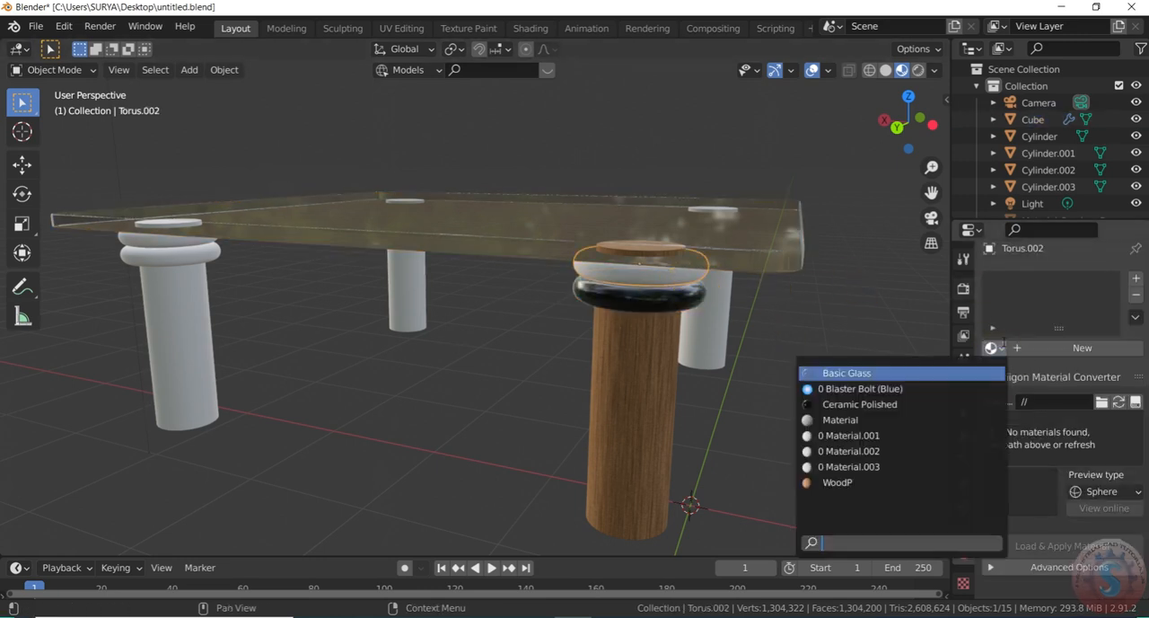
left_click(926, 407)
scroll(873, 300, "down", 5)
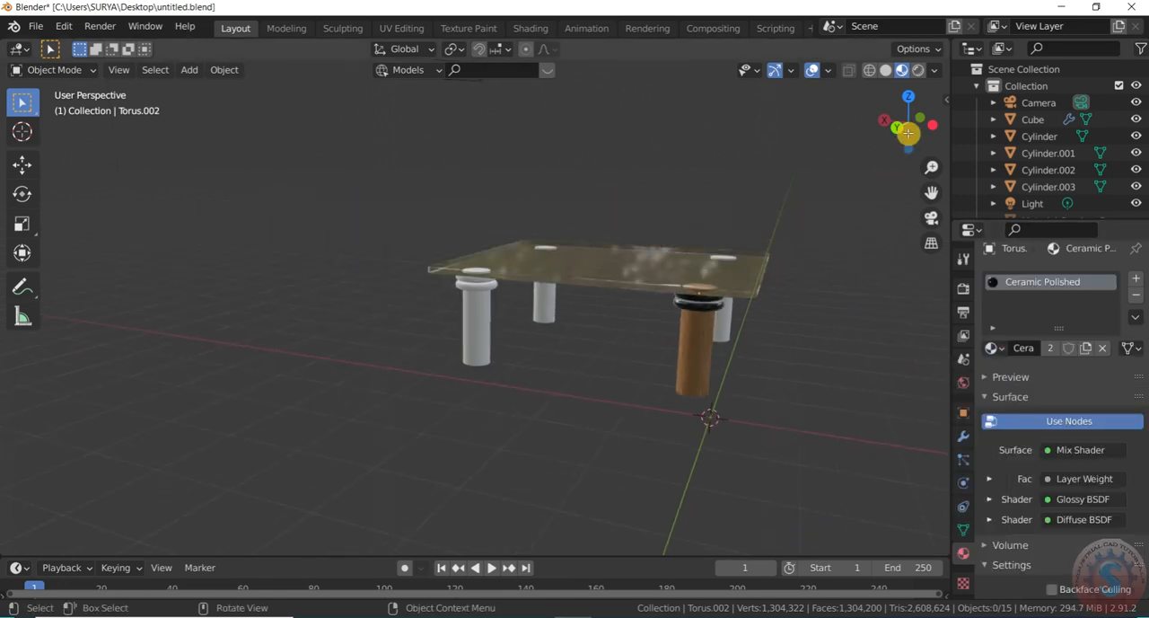
left_click_drag(905, 134, 753, 119)
scroll(644, 270, "up", 2)
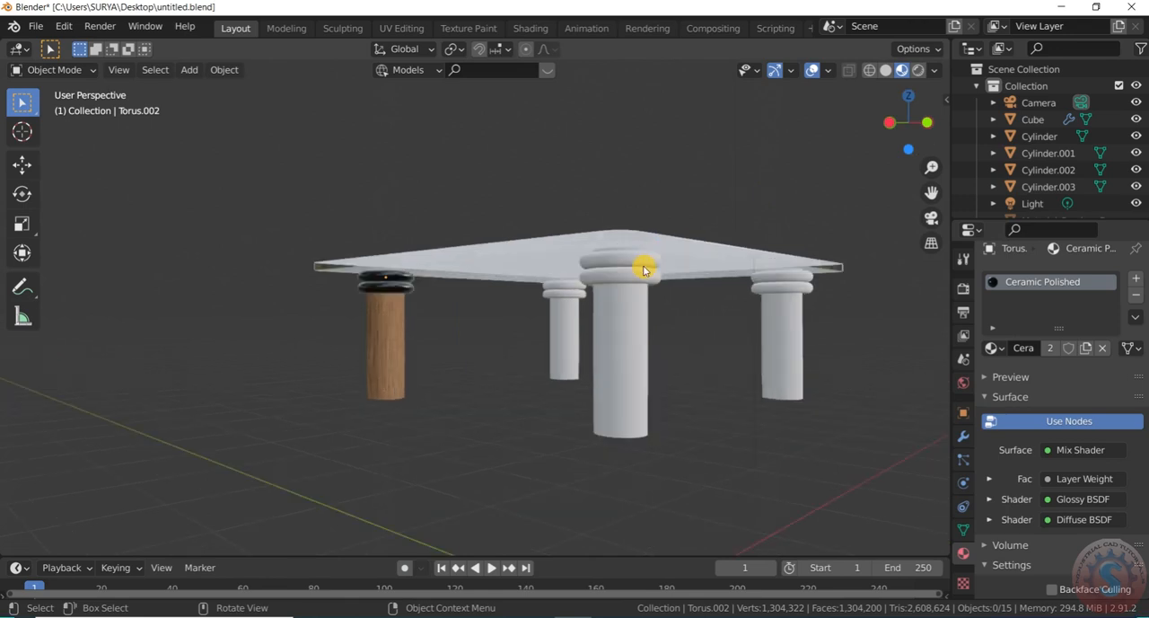
Assign the existing Ceramic Polished material to the upper and lower rings of the nearest white leg
left_click(642, 261)
left_click(993, 348)
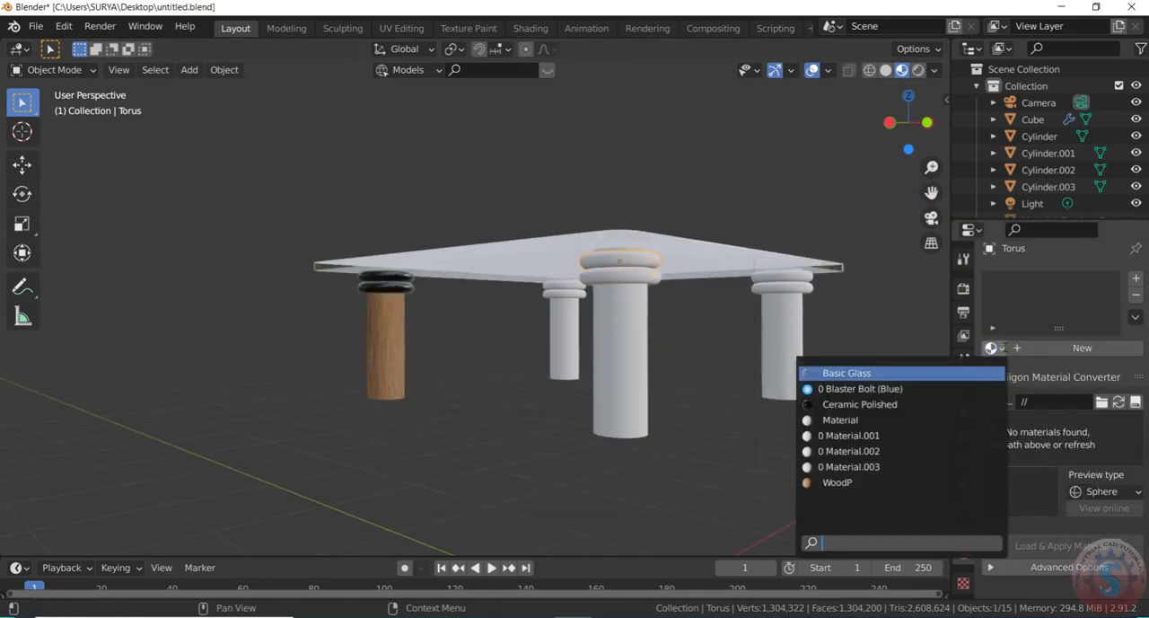
left_click(859, 404)
left_click(618, 264)
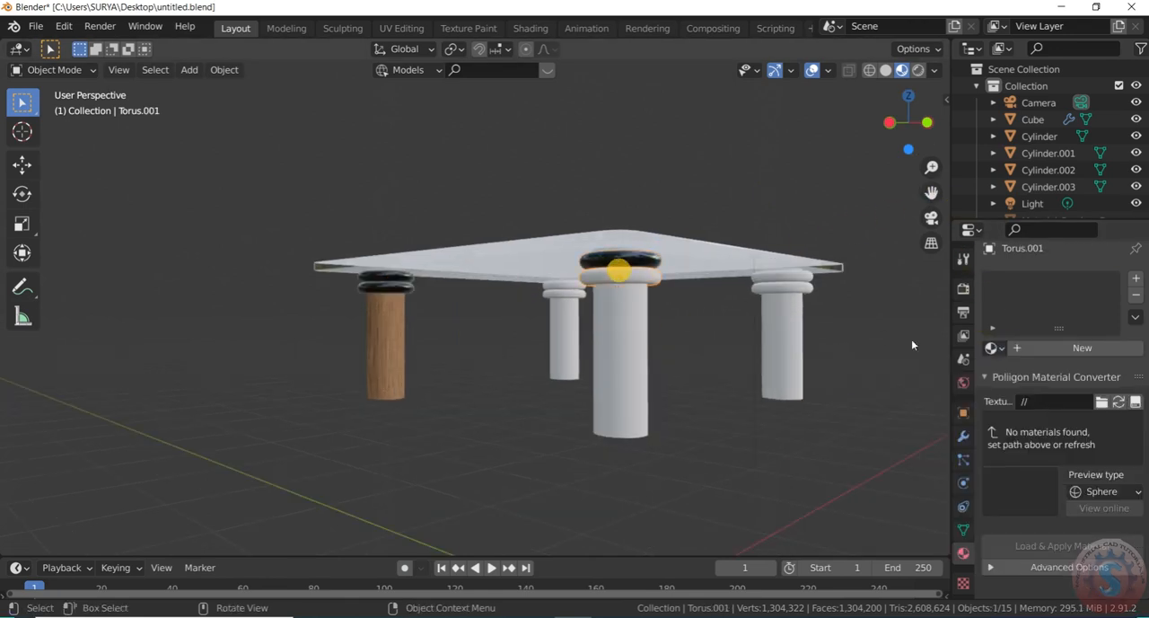
left_click(995, 348)
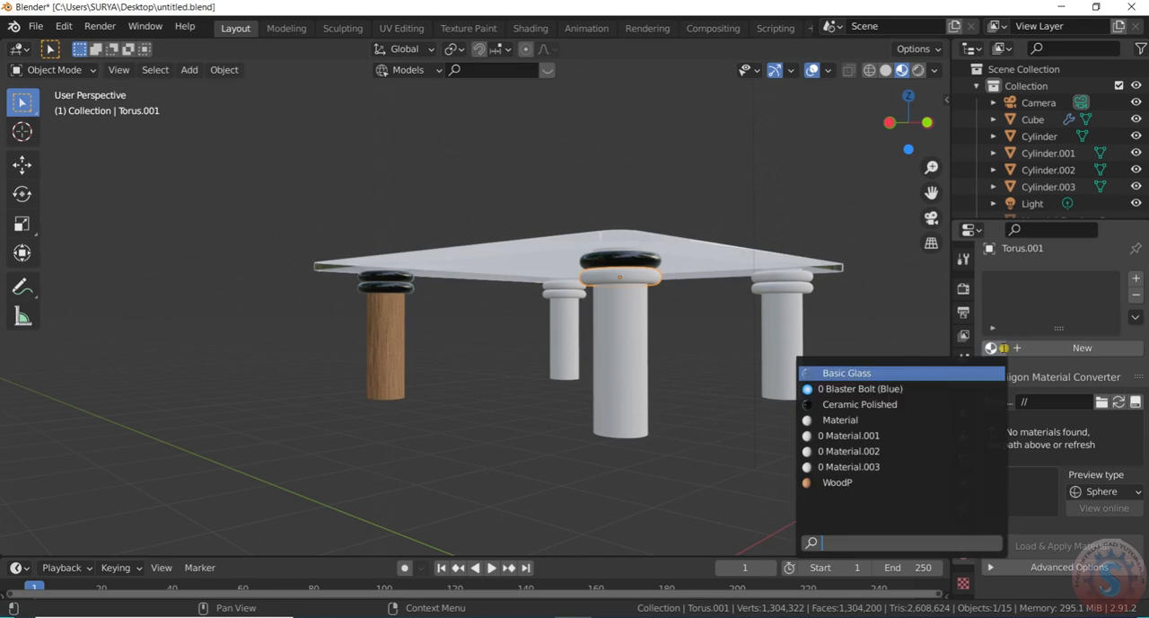
left_click(938, 404)
Assign the existing WoodP material to the right-hand leg and the nearest leg of the table
left_click(782, 336)
left_click(993, 348)
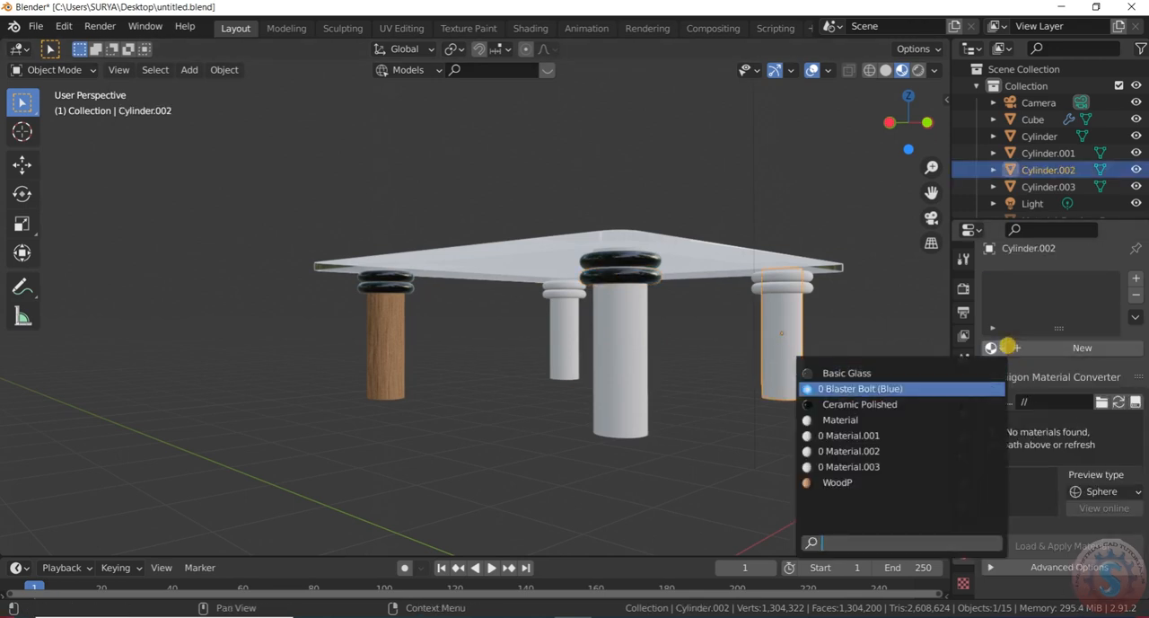
left_click(898, 481)
left_click(613, 378)
left_click(993, 348)
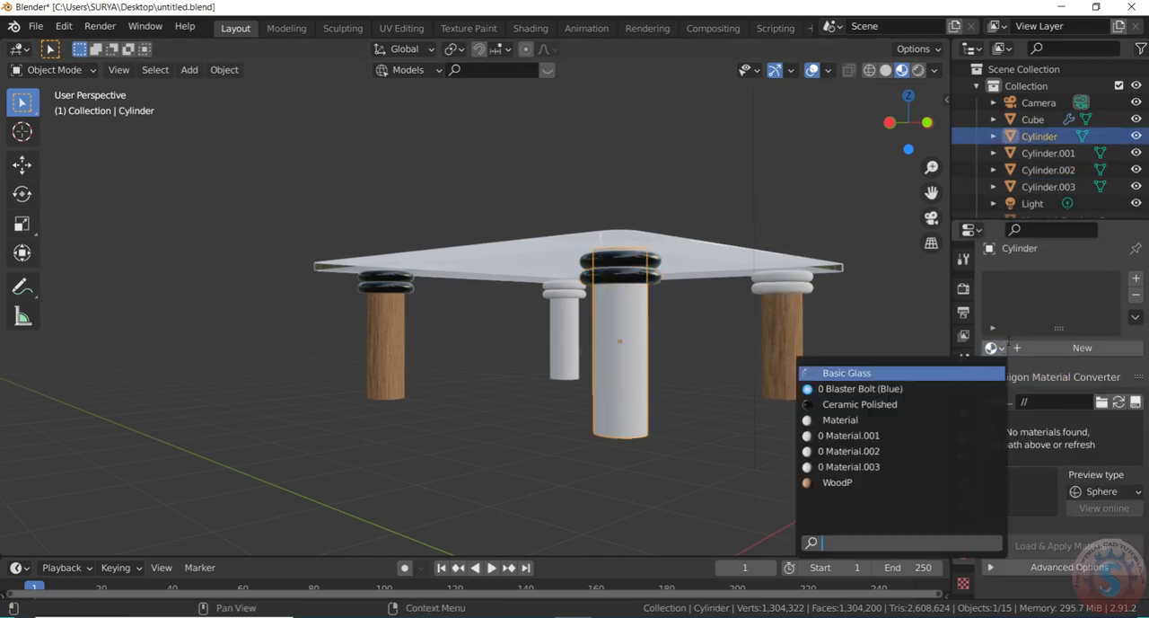
left_click(889, 482)
Assign the existing Ceramic Polished material to the lower ring of the right-hand leg
left_click(792, 288)
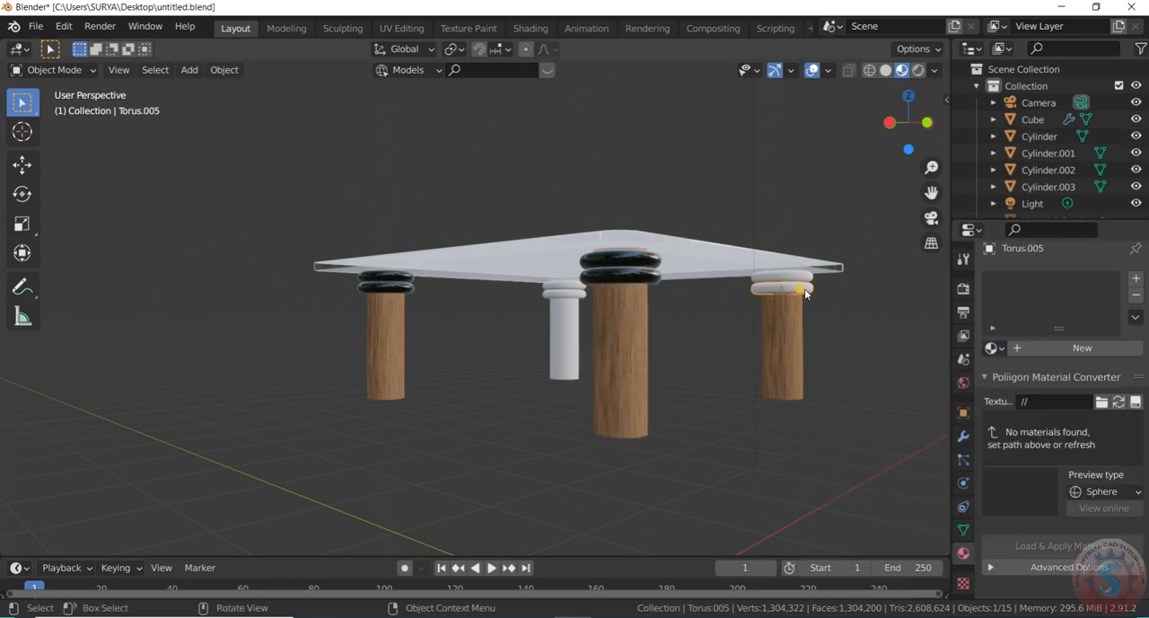
left_click(995, 350)
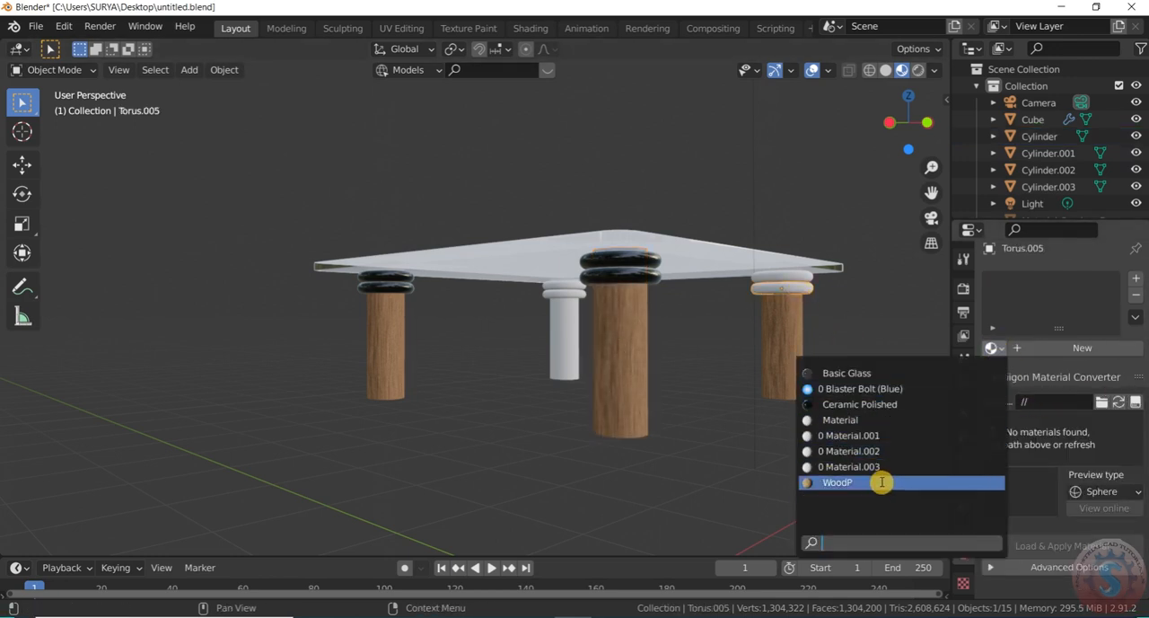
left_click(859, 404)
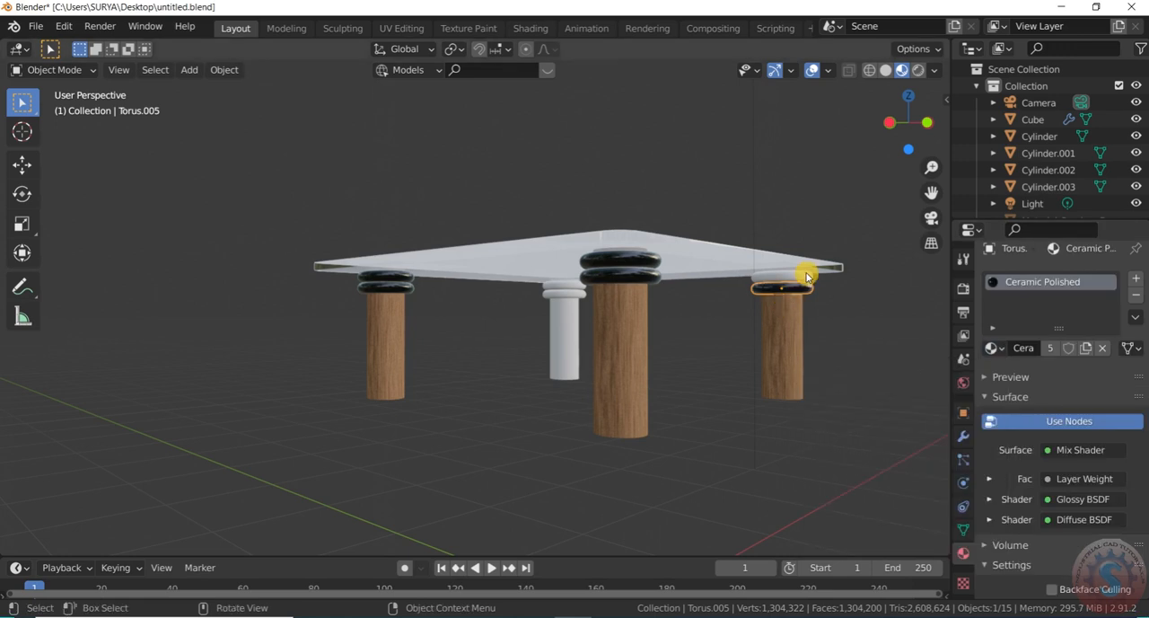
Try the Ceramic Polished material on the glass tabletop and undo the assignment
left_click(807, 273)
left_click(994, 350)
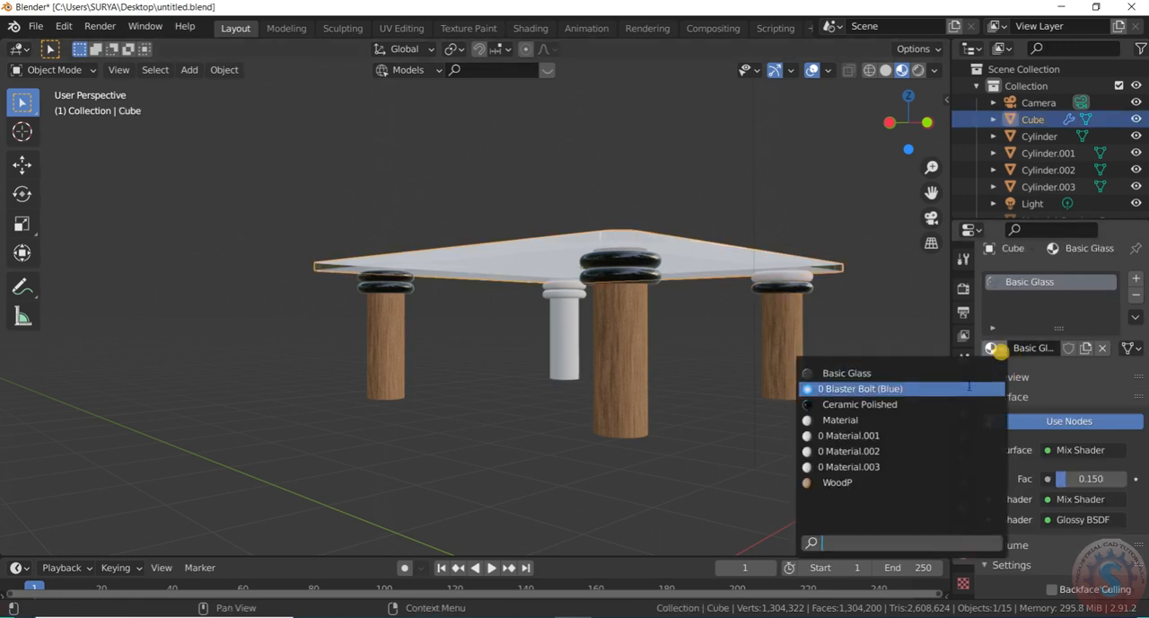
left_click(952, 401)
left_click(942, 345)
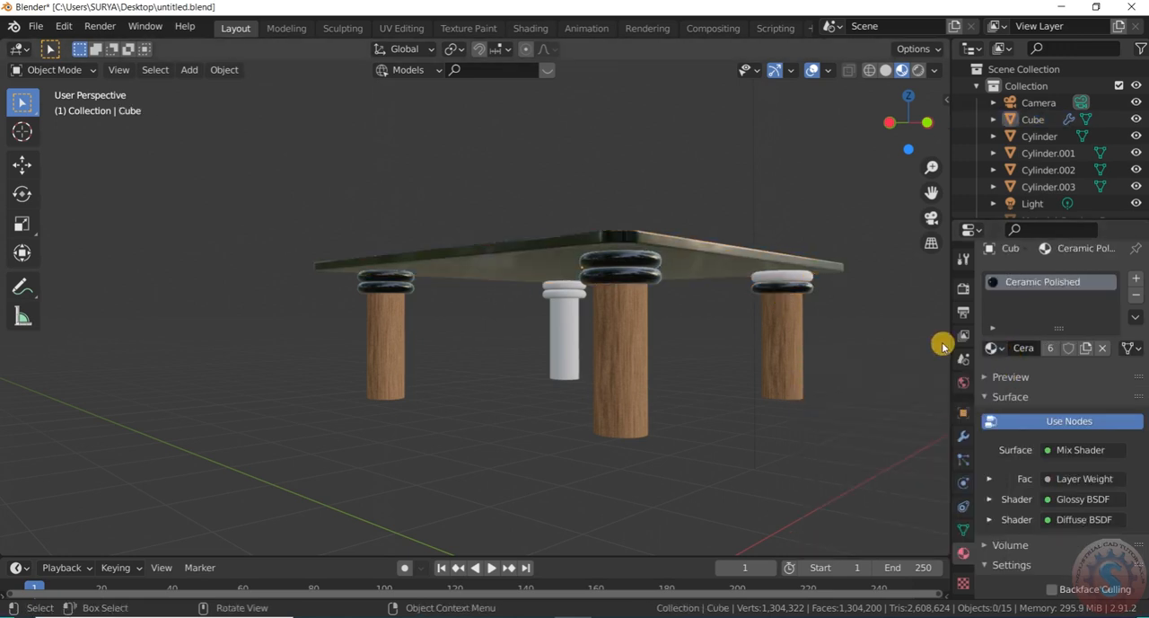
mouse_move(919, 126)
left_mouse_down()
mouse_move(898, 170)
mouse_move(913, 124)
left_mouse_up()
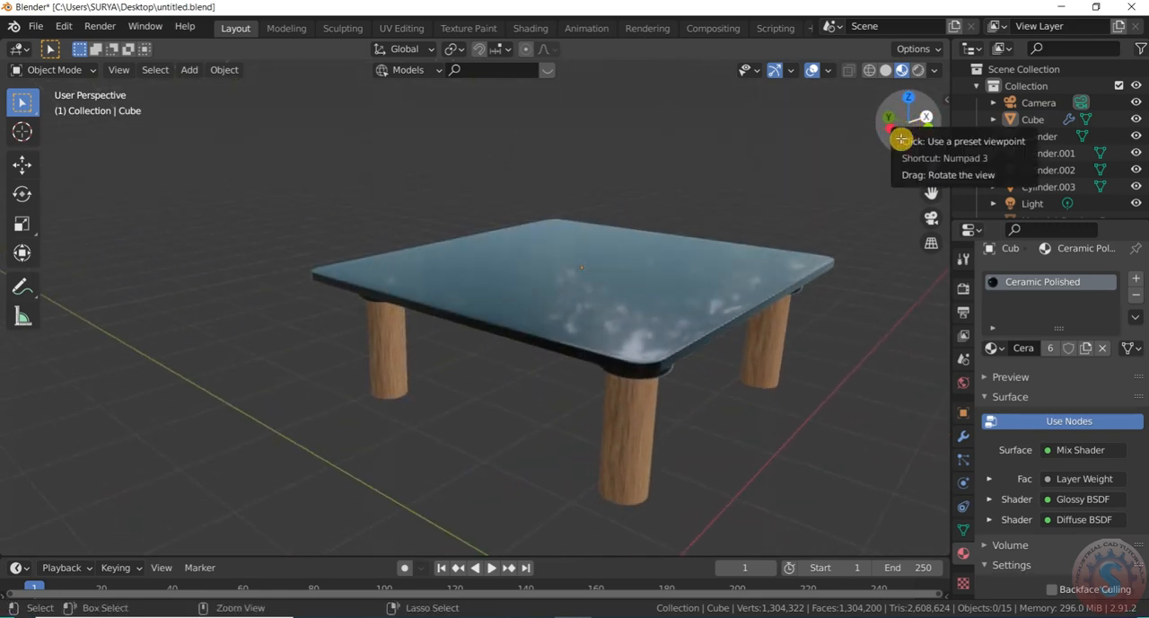
key("ctrl+z")
key("ctrl+z")
Assign the existing Ceramic Polished material to the upper ring of the right-hand leg from below the tabletop
mouse_move(915, 133)
left_mouse_down()
mouse_move(914, 115)
mouse_move(912, 125)
left_mouse_up()
left_click(849, 244)
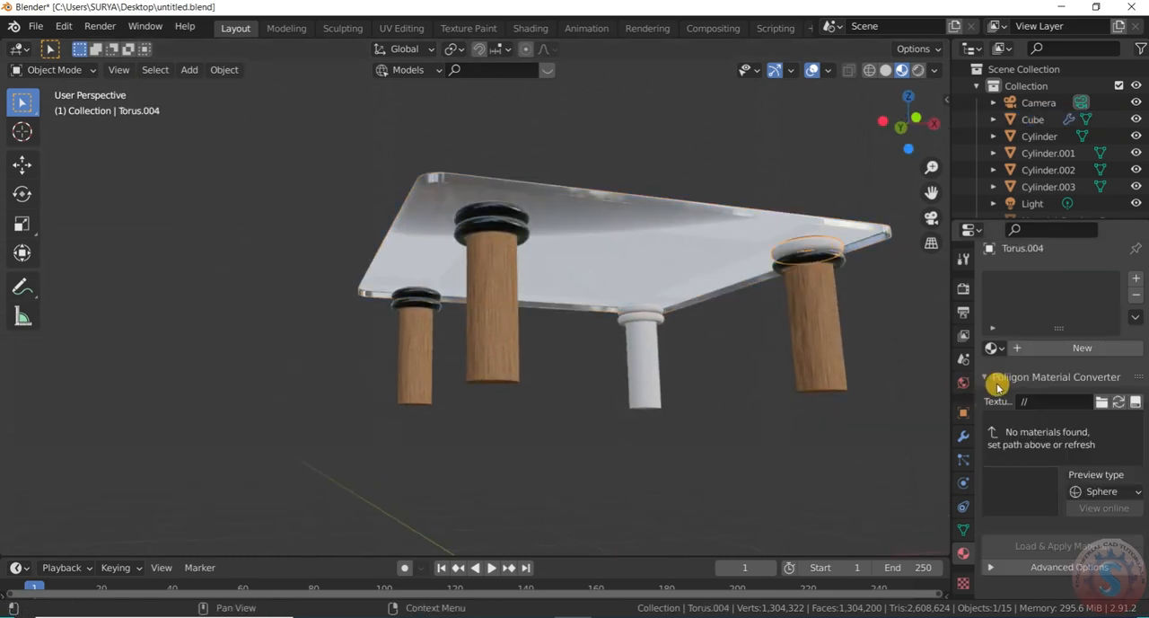
left_click(999, 348)
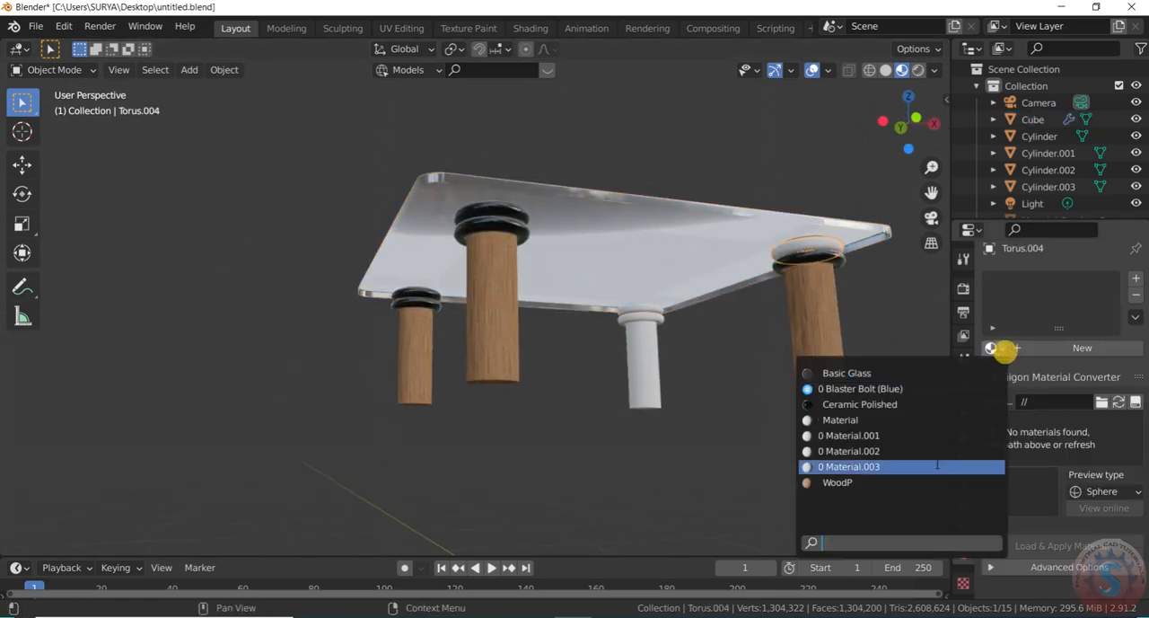
left_click(939, 405)
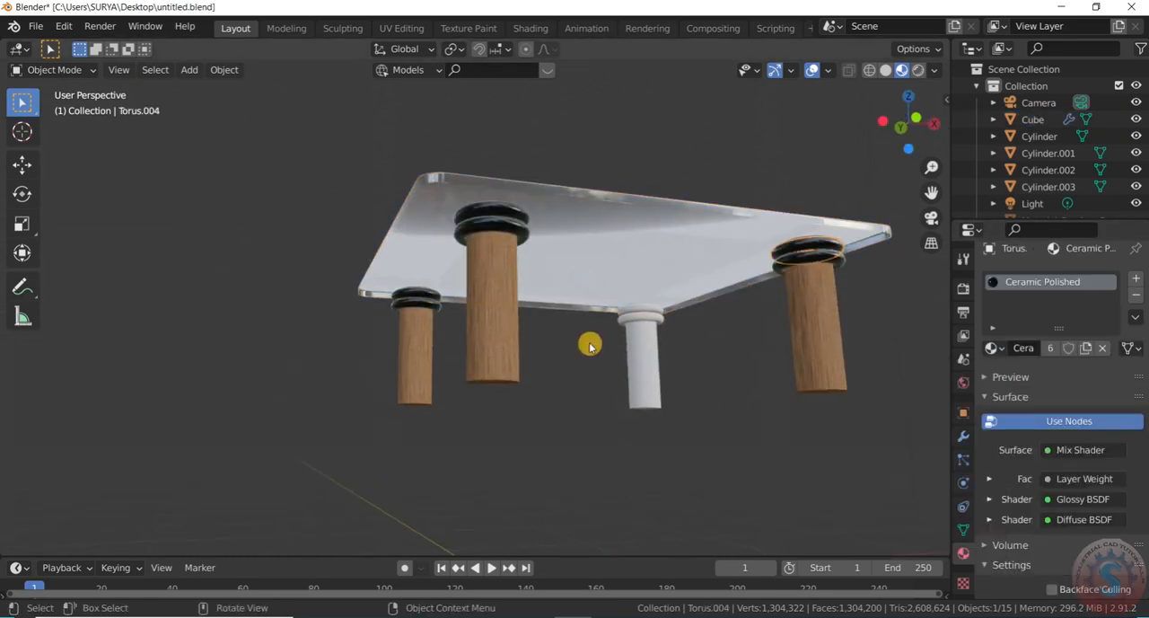
Try the existing Ceramic Polished material on the last white leg
left_click(649, 360)
left_click(991, 347)
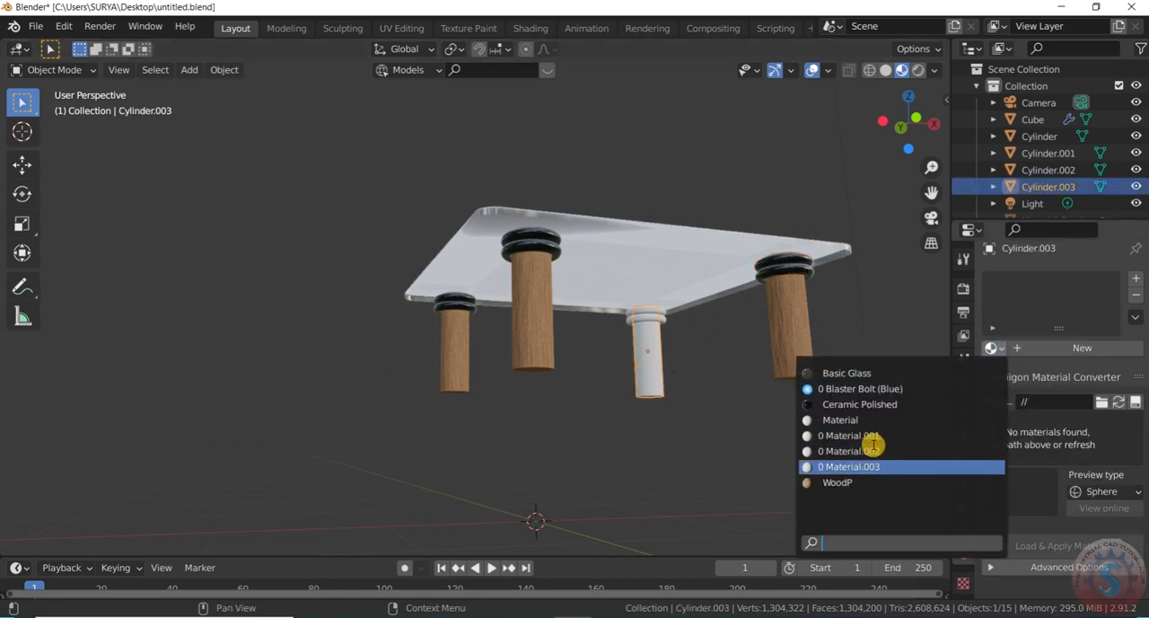
left_click(886, 404)
Assign Ceramic Polished to the lower ring of the last leg and WoodP to the leg itself
left_click(648, 322)
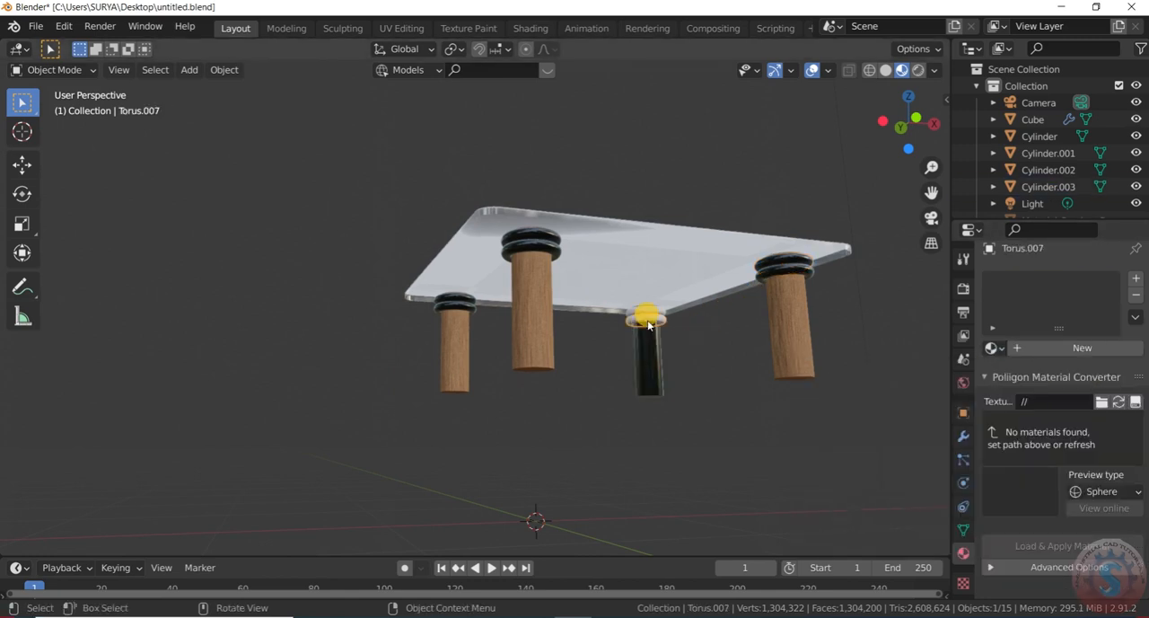
left_click(991, 348)
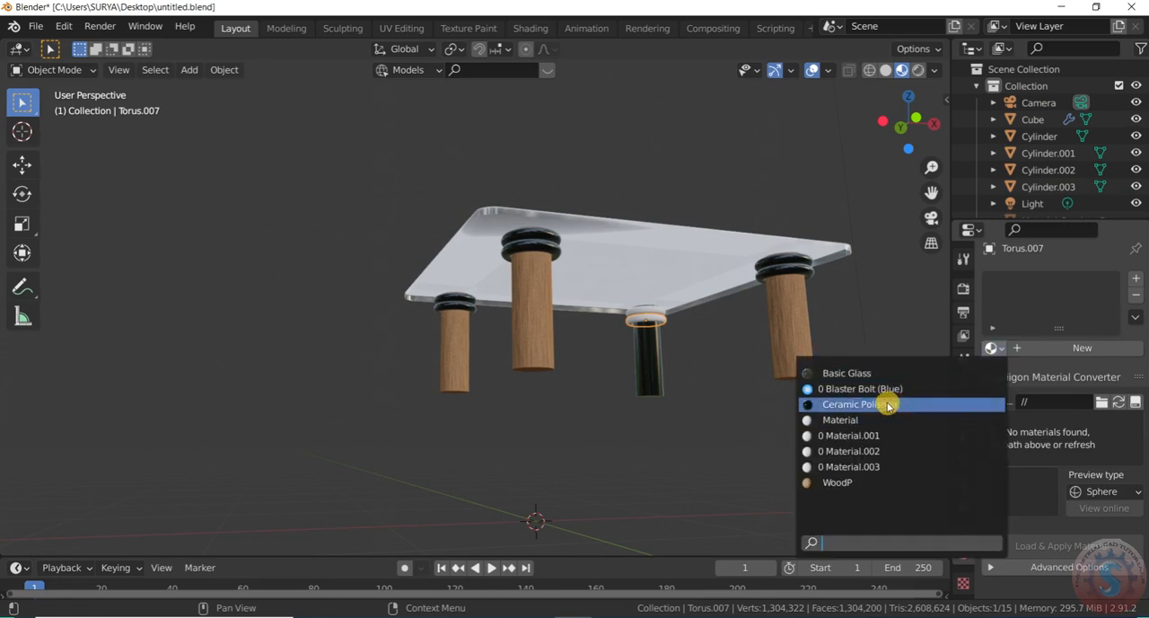
left_click(885, 403)
left_click(655, 356)
left_click(991, 347)
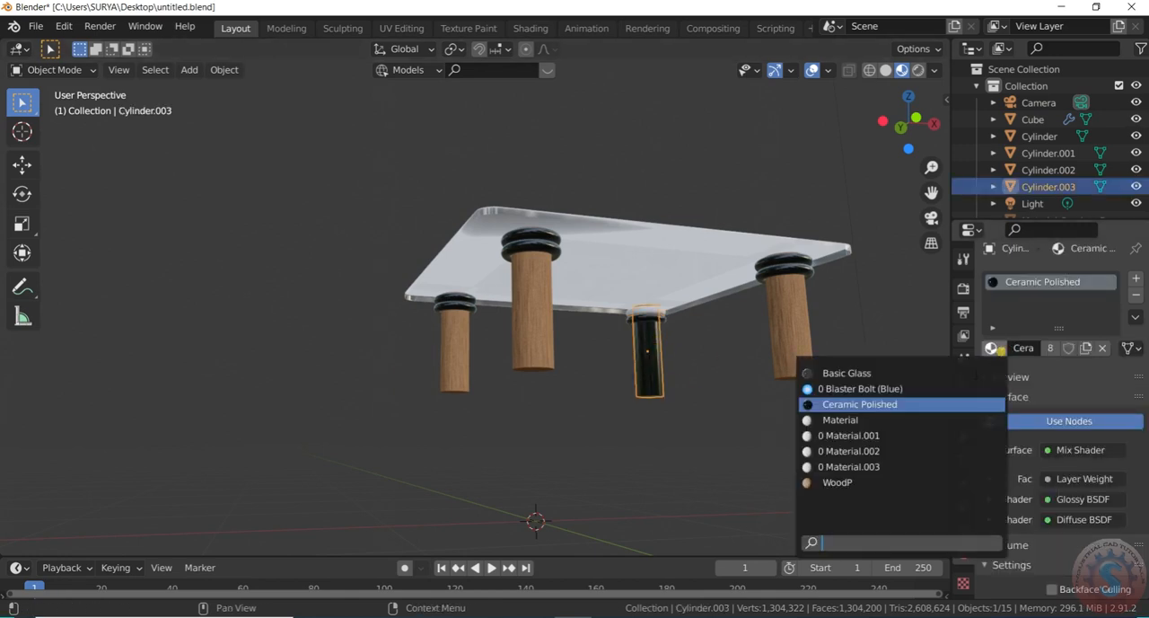
left_click(886, 476)
Assign the existing Ceramic Polished material to the remaining white upper ring of the last leg
left_click(652, 314)
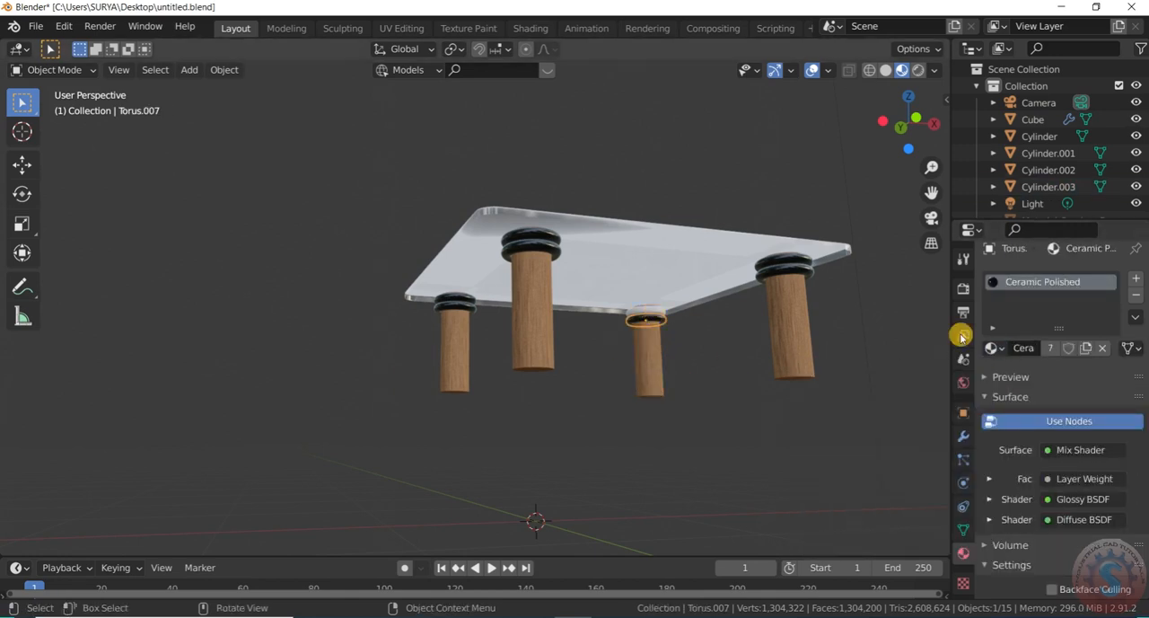
left_click(652, 315)
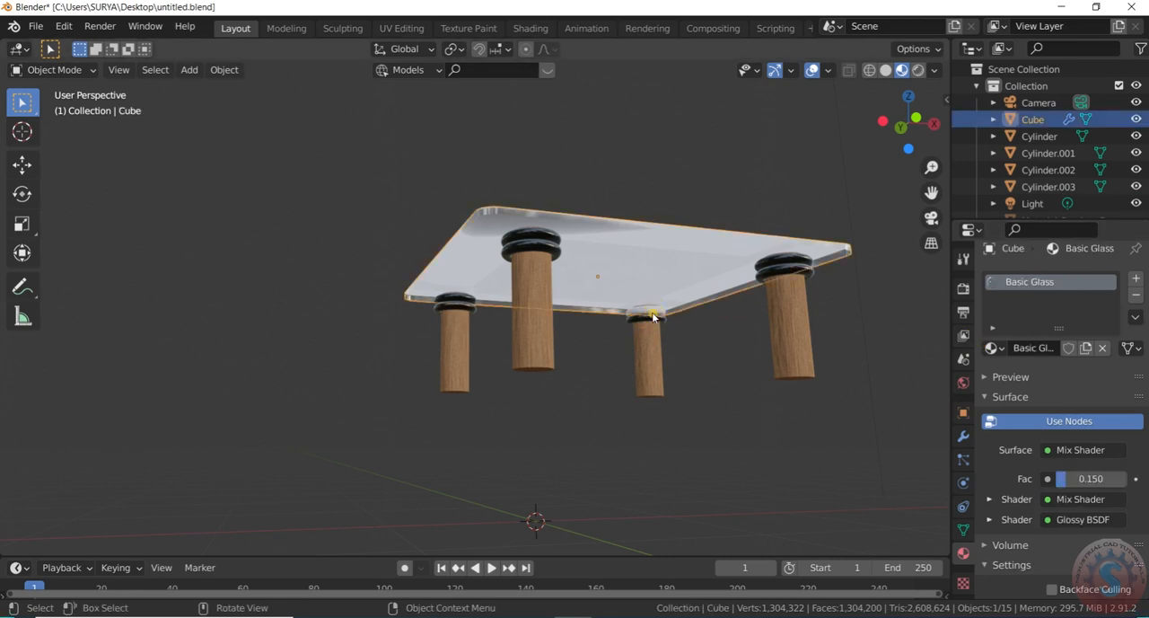
left_click(652, 315)
scroll(655, 314, "up", 6)
left_click(657, 314)
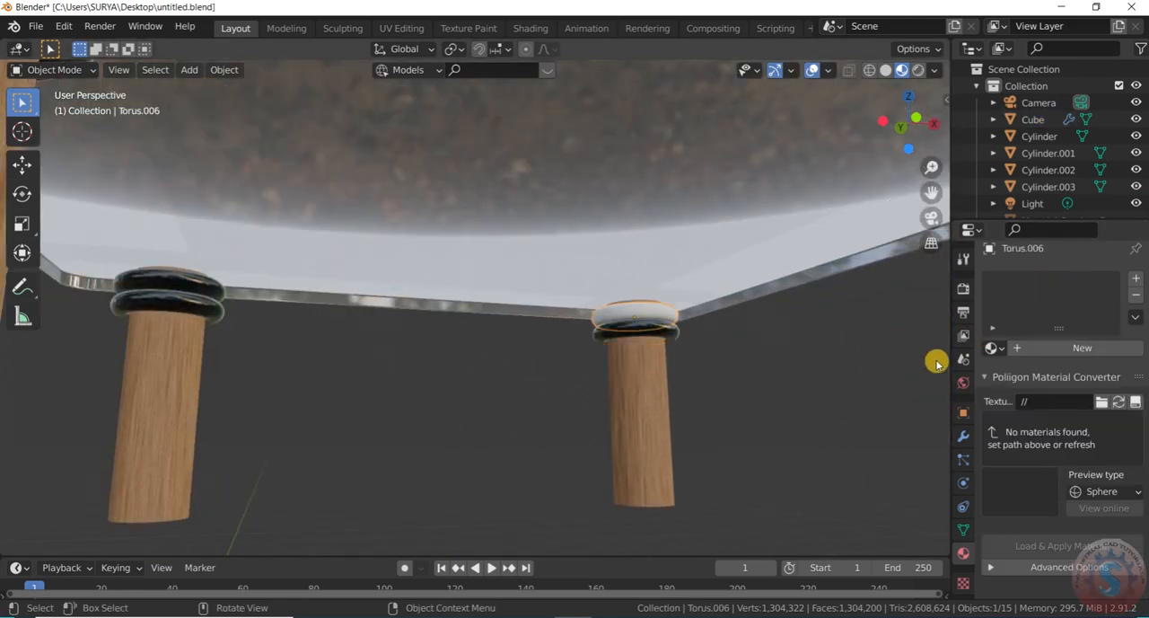
left_click(995, 348)
left_click(904, 405)
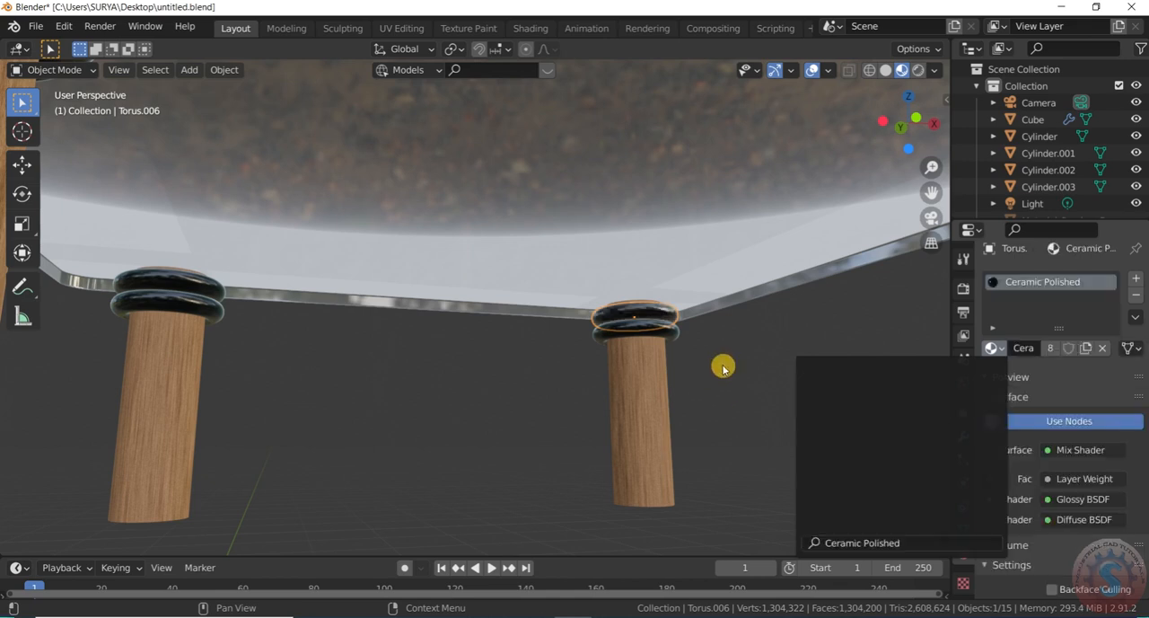
Switch the viewport to Rendered shading and view the whole table from above
scroll(723, 366, "down", 8)
left_click(919, 70)
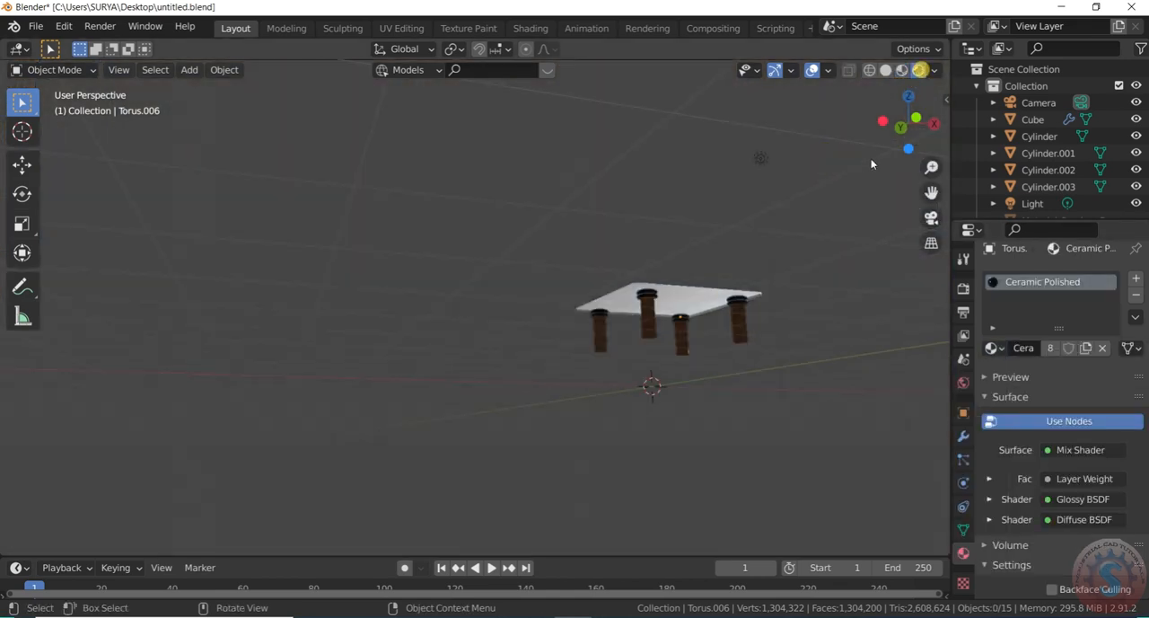
left_click_drag(911, 128, 924, 134)
scroll(926, 132, "up", 2)
scroll(470, 290, "down", 2)
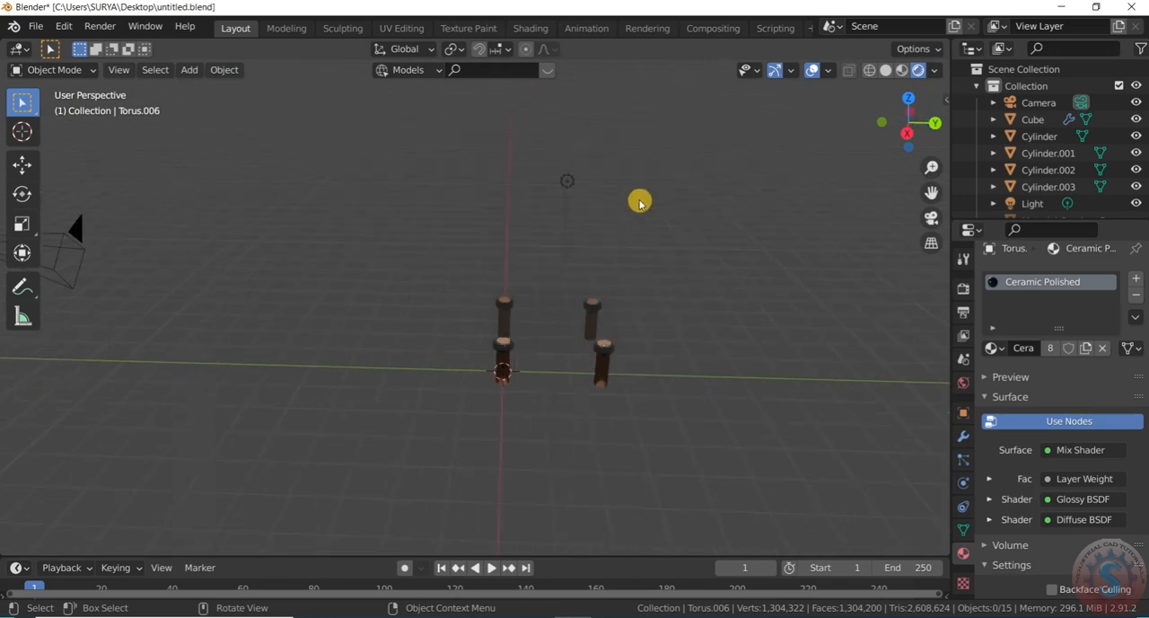
Duplicate the scene light three times, placing one copy on each side of the table and a third higher up
left_click_drag(639, 203, 508, 158)
scroll(603, 208, "up", 1)
key("g")
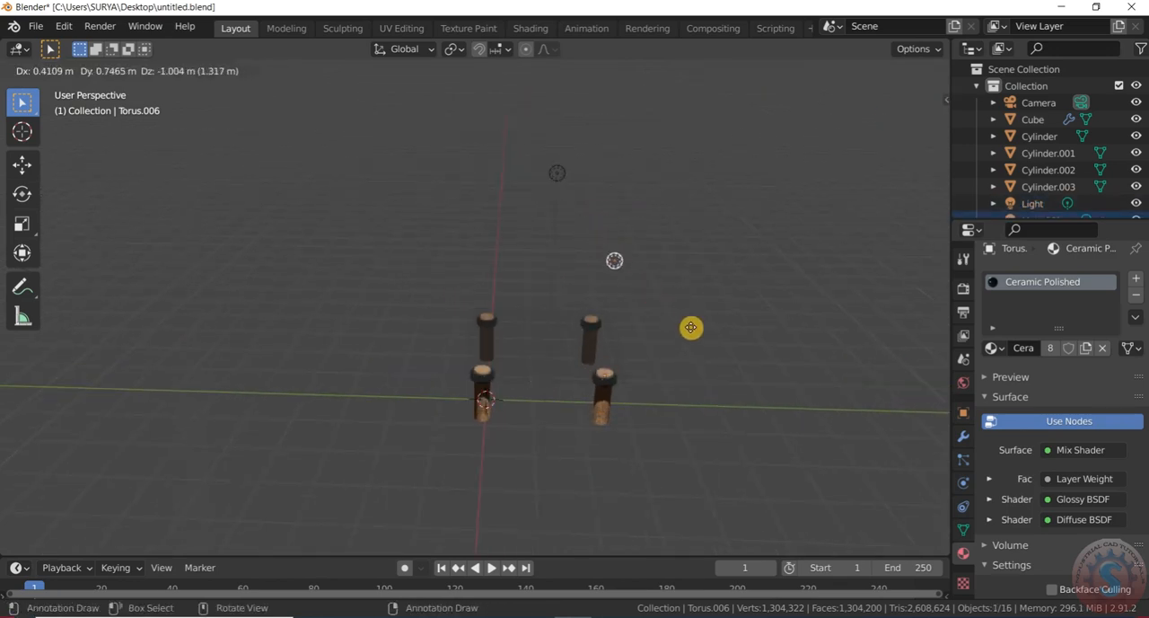
right_click(784, 350)
key("shift+d")
left_click(386, 372)
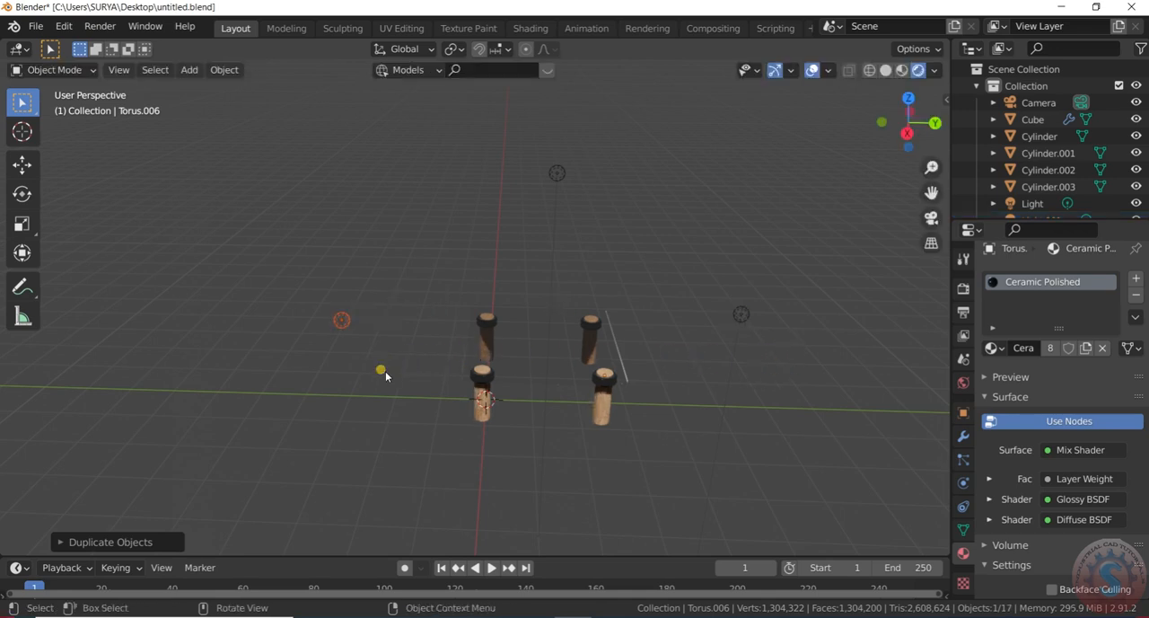
key("shift+d")
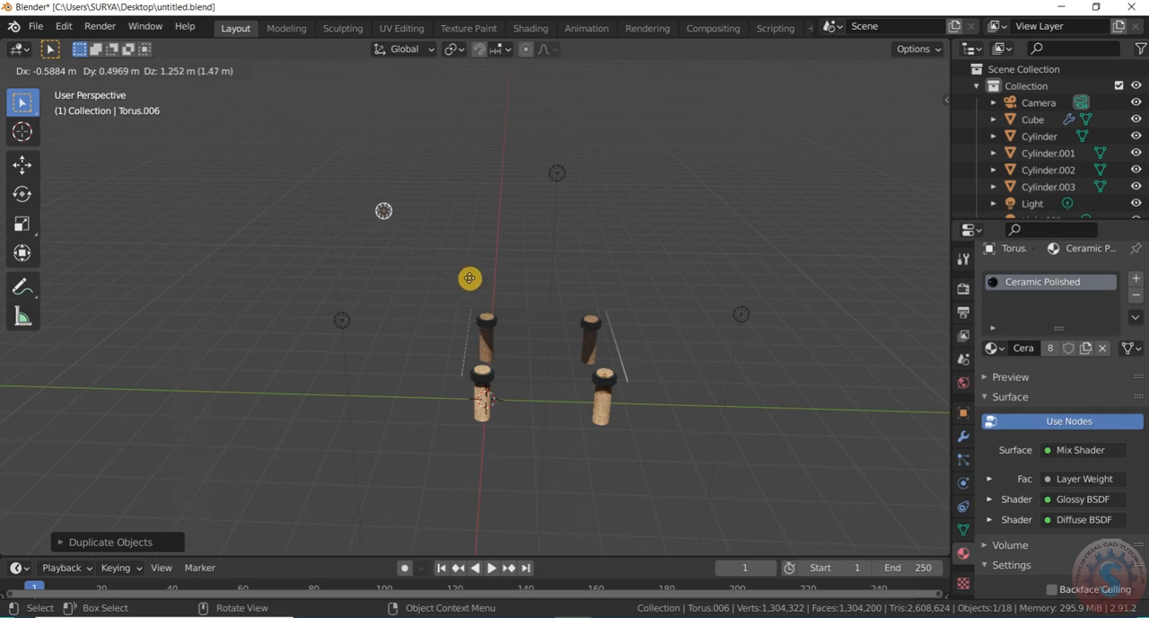
left_click(466, 291)
Turn off Scene World lighting for the rendered viewport and inspect the glass tabletop's reflections
scroll(466, 290, "down", 2)
left_click(934, 70)
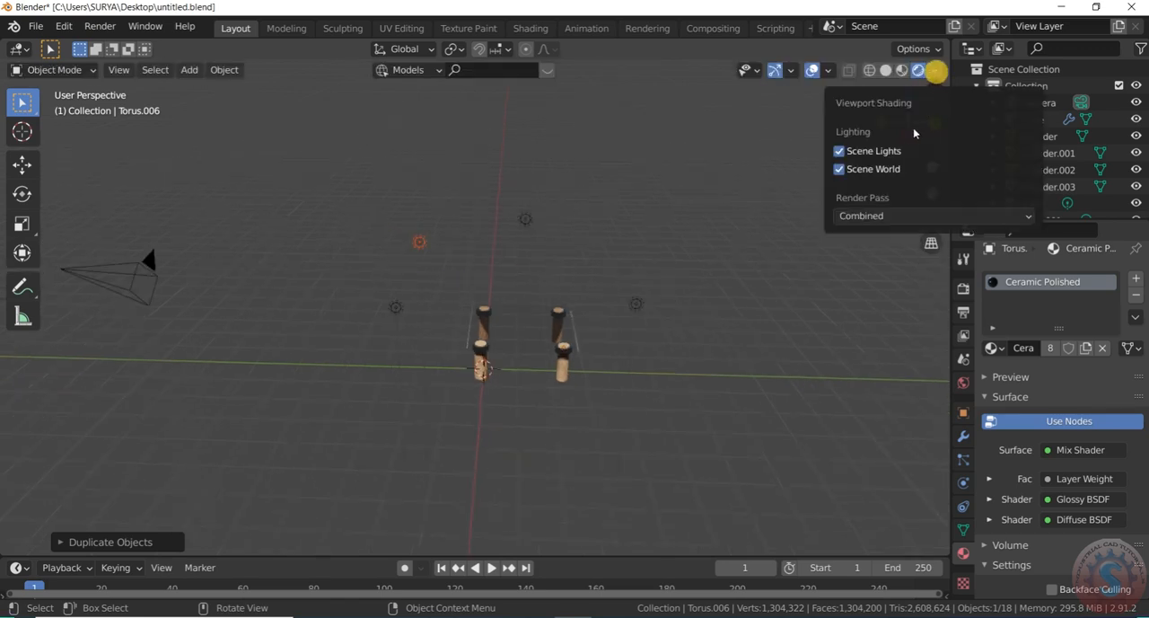
left_click(840, 169)
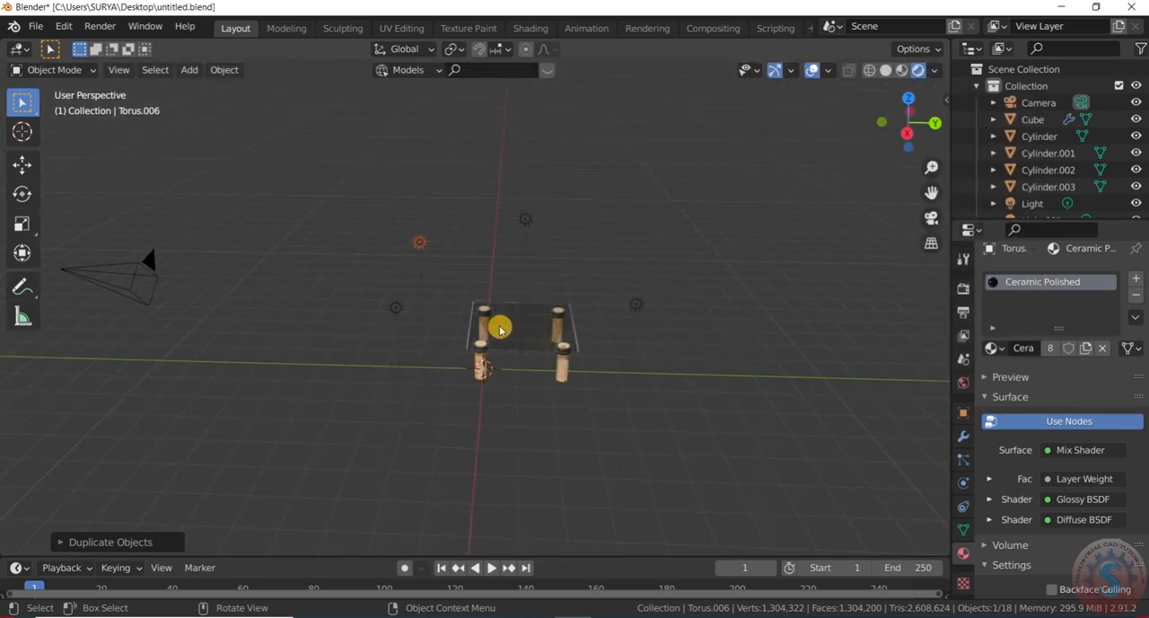
scroll(503, 337, "up", 4)
scroll(508, 347, "down", 2)
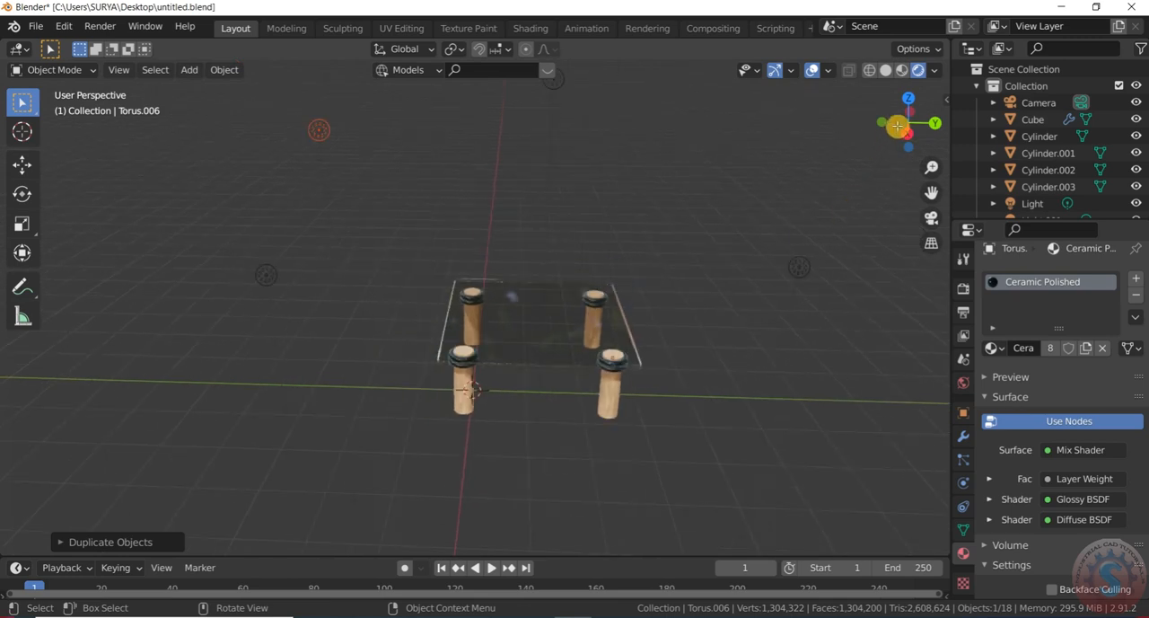
left_click_drag(898, 126, 973, 115)
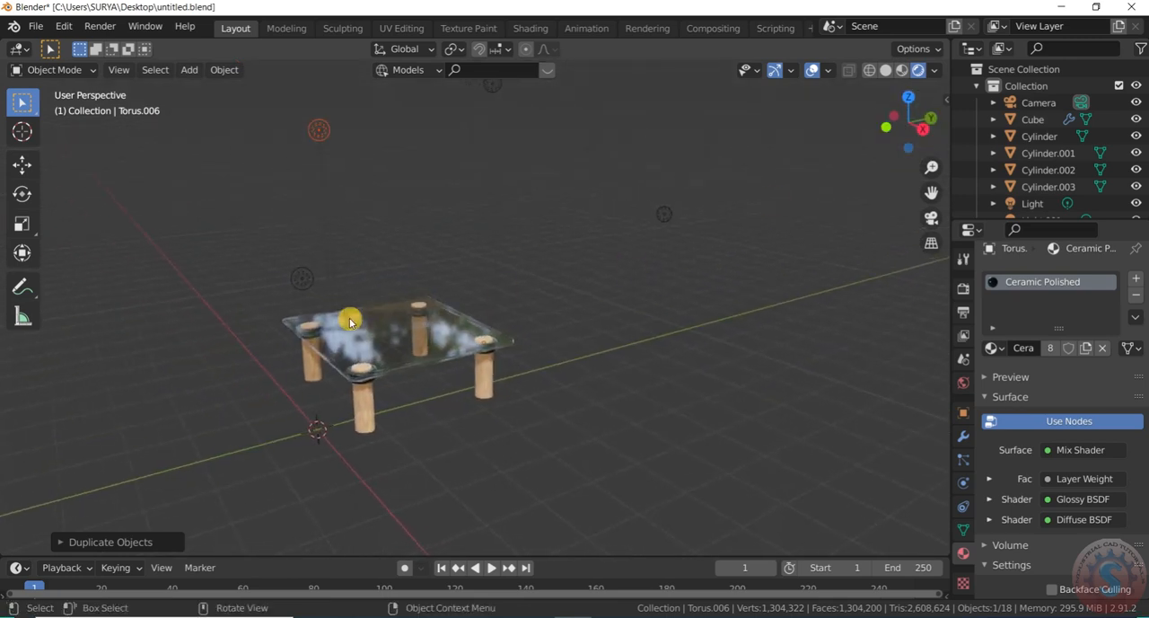
scroll(351, 350, "up", 5)
scroll(562, 333, "down", 3)
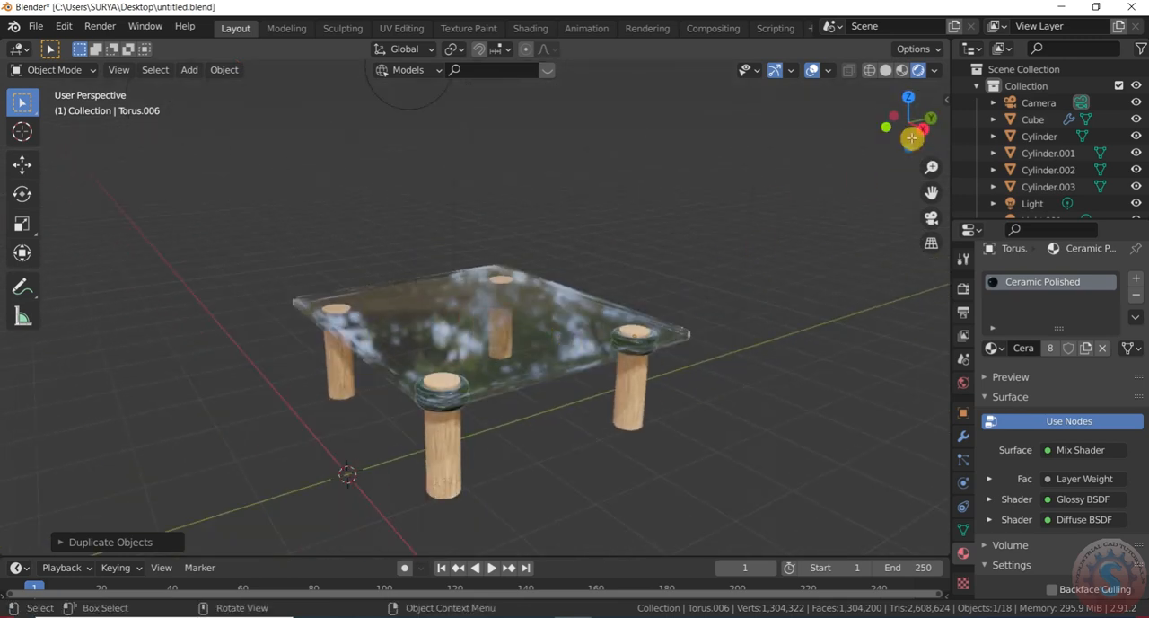
Try the interior and night HDRI environments for the viewport lighting and select the blue-sky grass field one
left_click(935, 70)
left_click(920, 211)
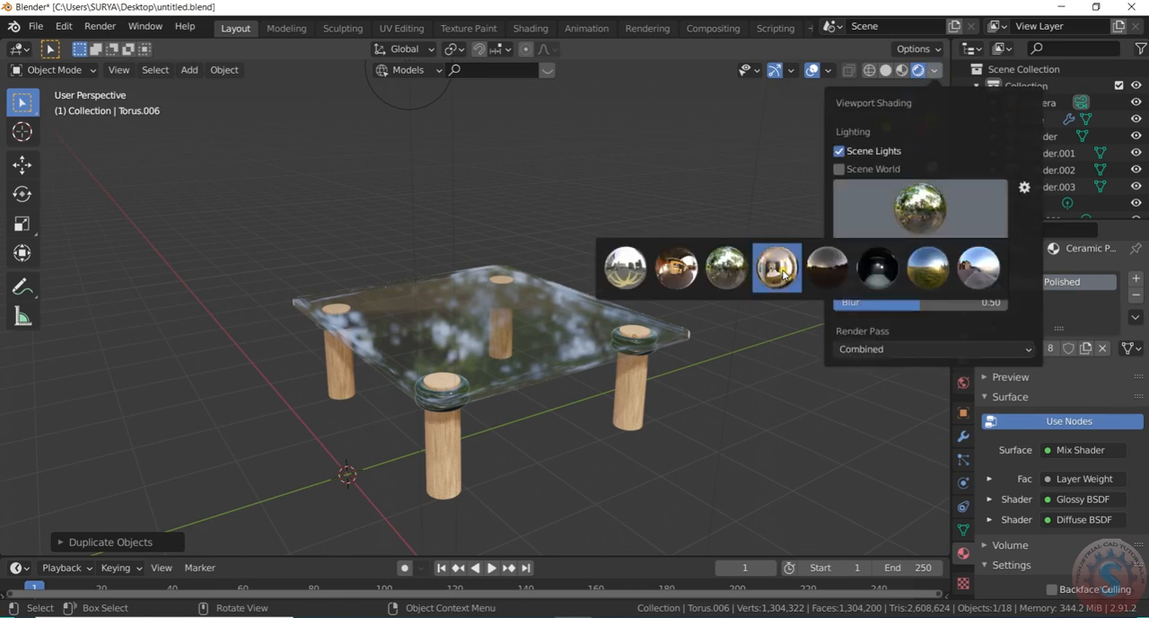
left_click(779, 271)
left_click(906, 213)
left_click(875, 278)
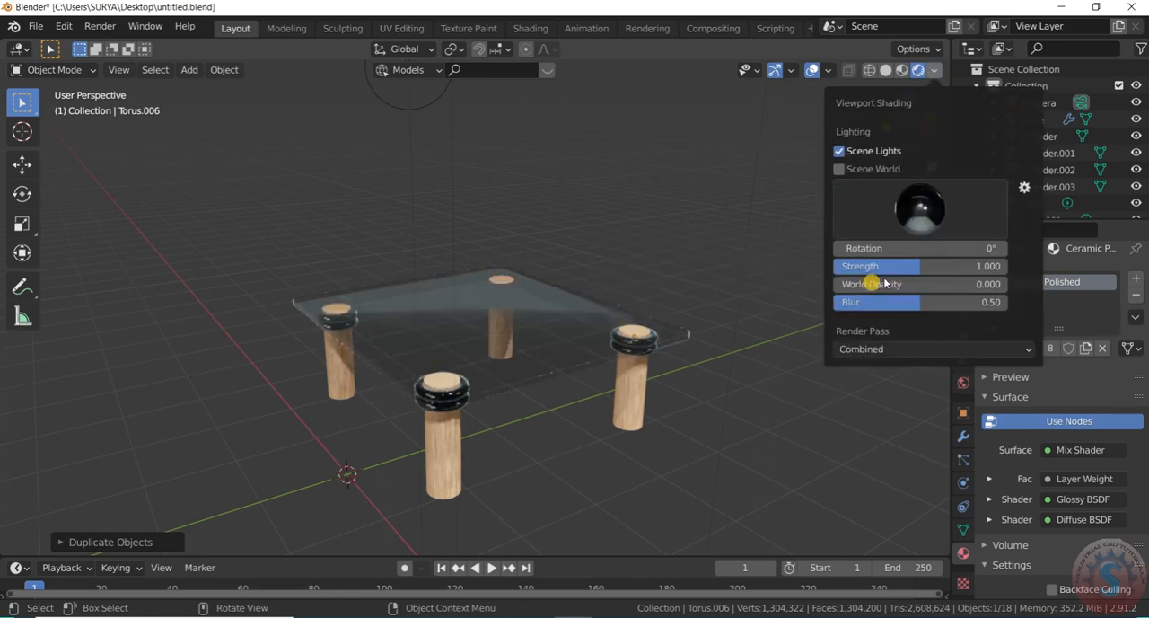
left_click(920, 211)
left_click(947, 266)
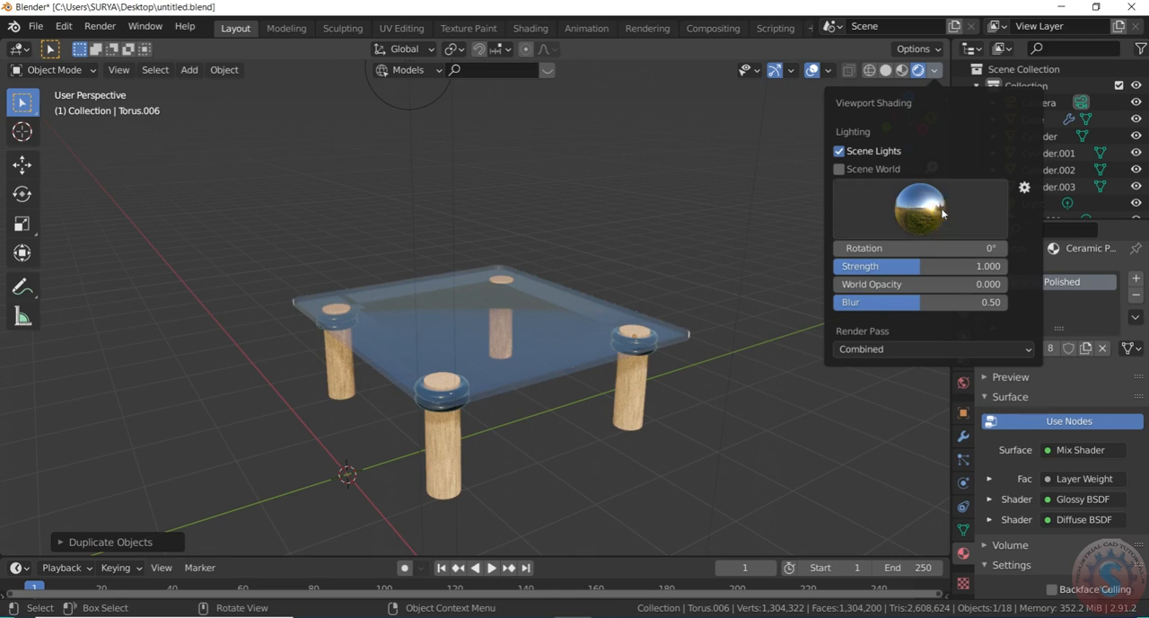
Try the street HDRI, switch the viewport lighting to the warm brown interior HDRI, and view the table from several sides
left_click(943, 213)
left_click(974, 265)
left_click(928, 203)
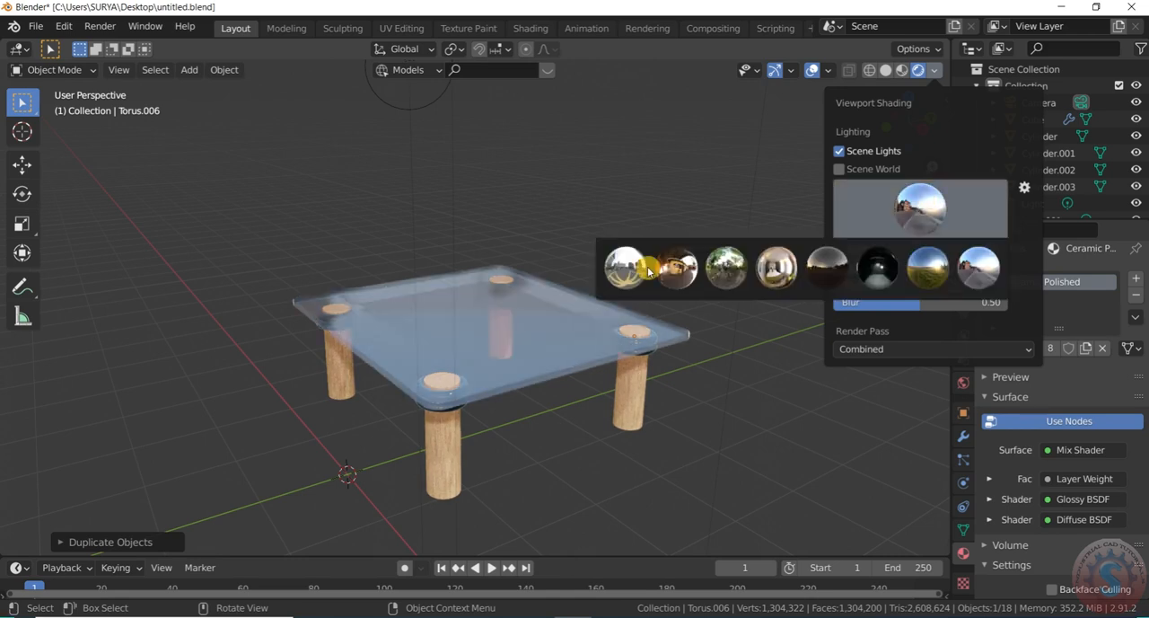
left_click(665, 272)
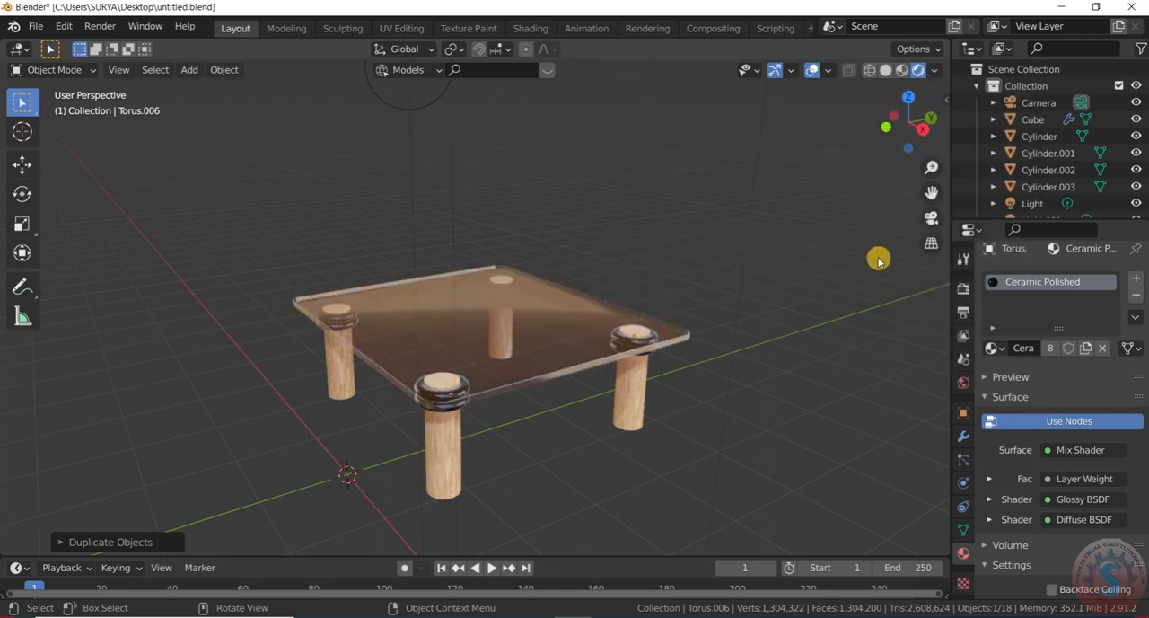
scroll(879, 261, "down", 3)
left_click_drag(910, 120, 979, 102)
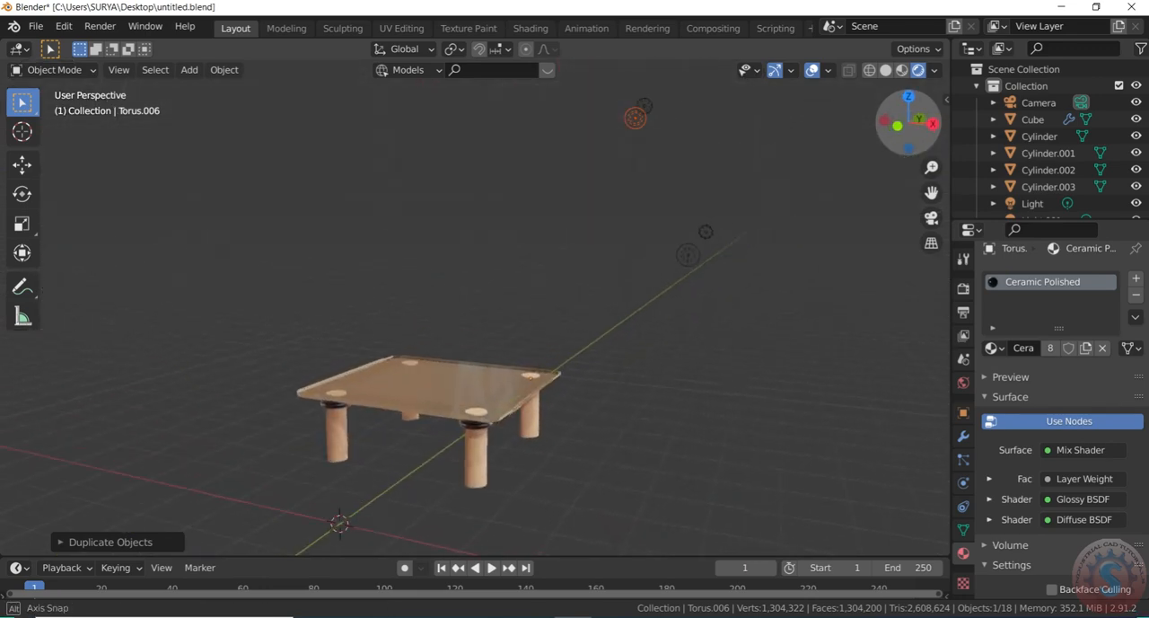
left_click_drag(896, 139, 579, 351)
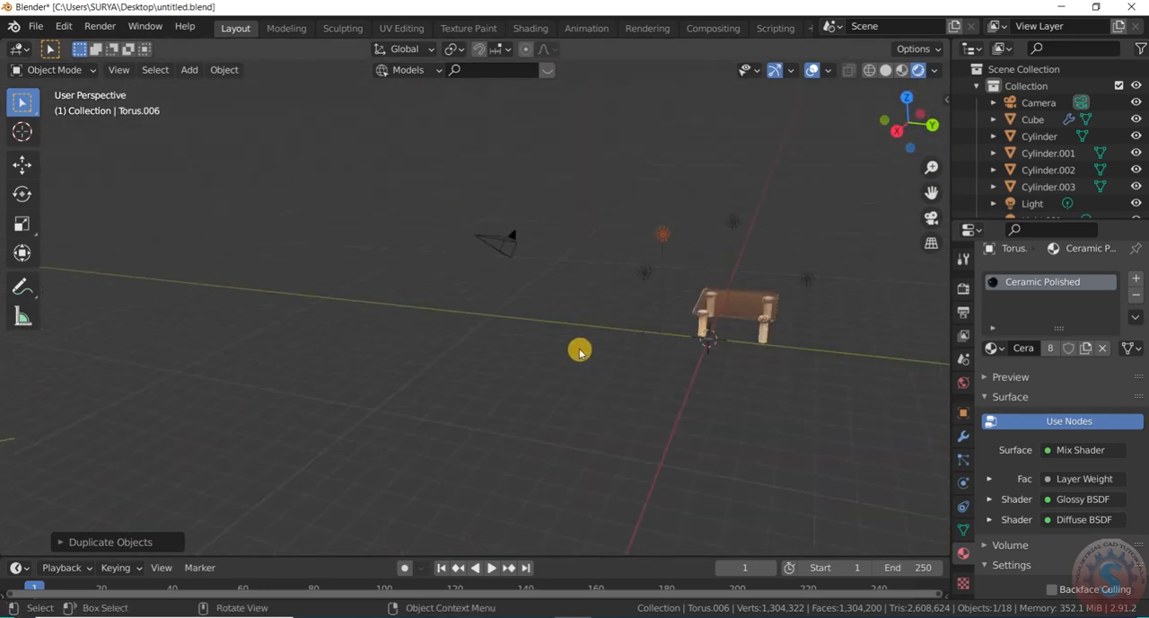
Look through the scene camera and move it in two passes until the whole table sits centrally in the frame
key("KP_0")
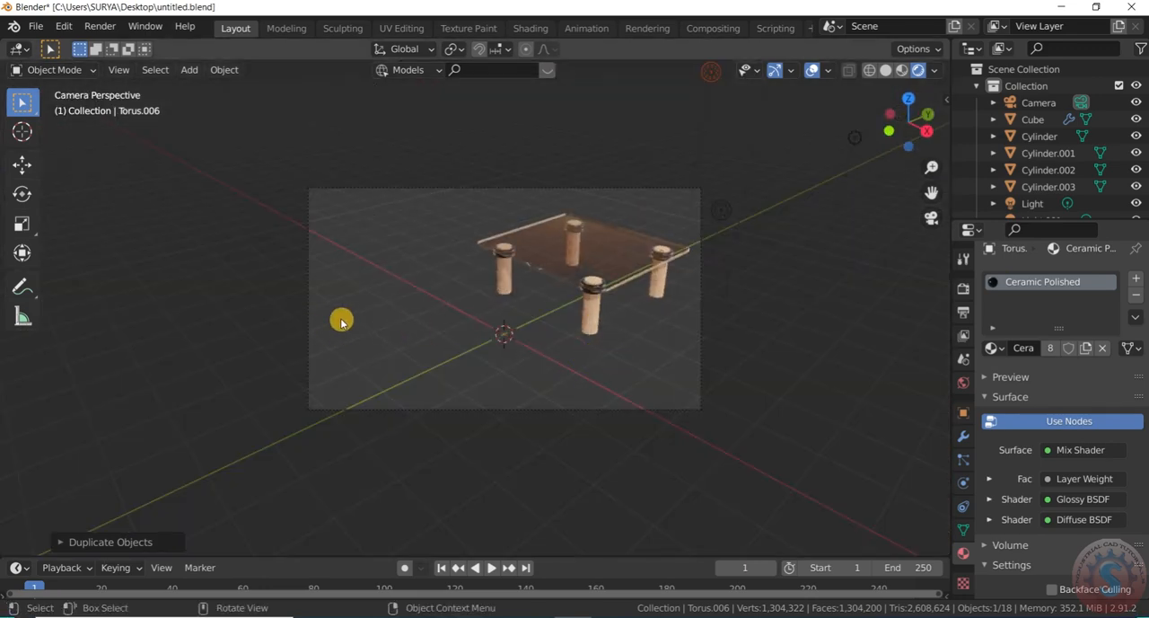
left_click_drag(341, 321, 274, 266)
key("g")
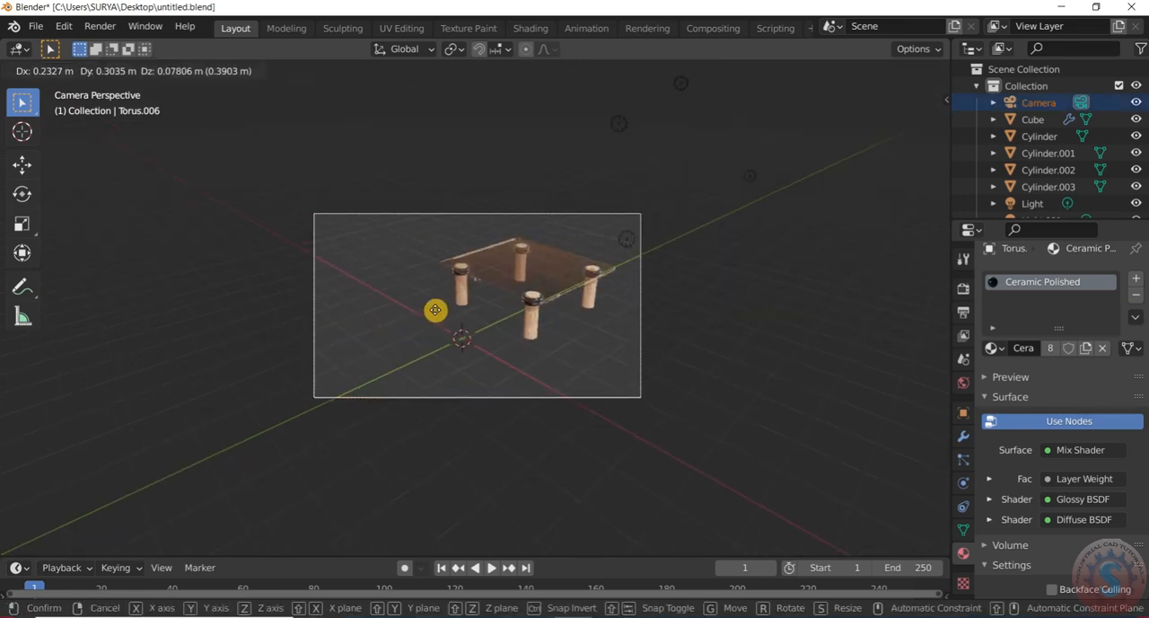
left_click(449, 287)
scroll(458, 305, "up", 3)
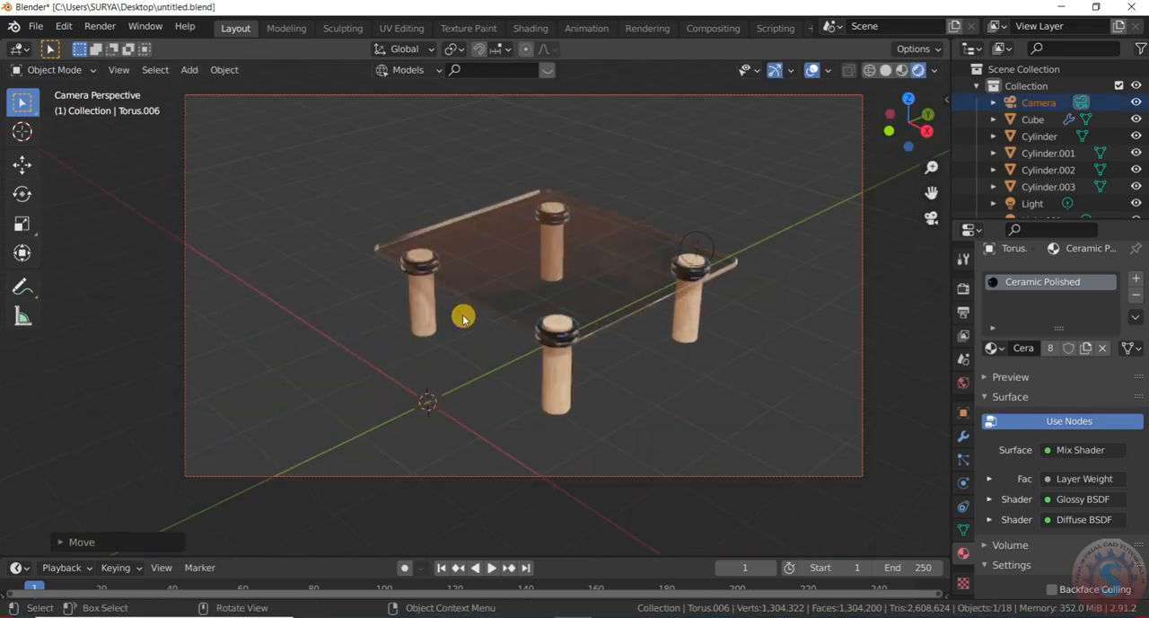
scroll(463, 318, "down", 2)
key("g")
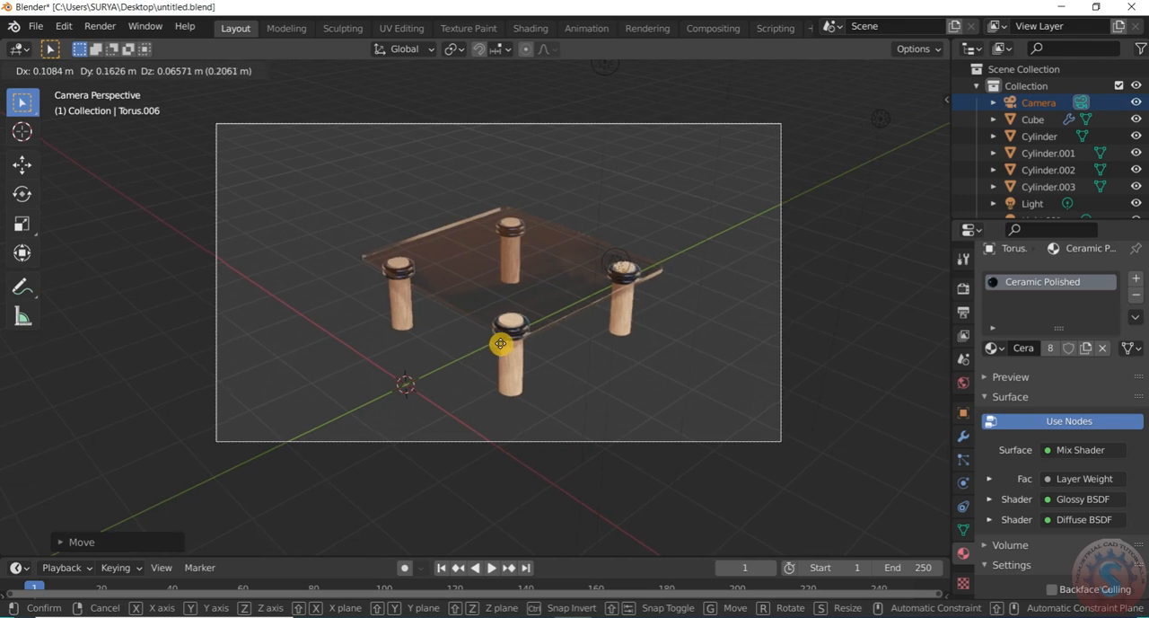
left_click(452, 403)
scroll(734, 238, "down", 2)
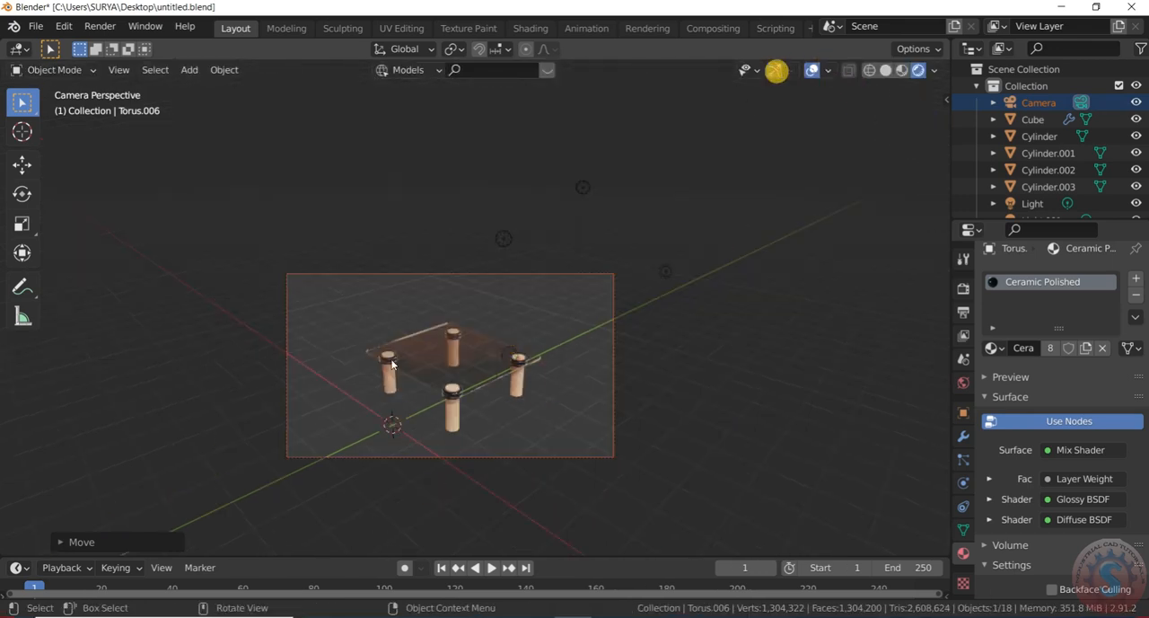
Hide the viewport overlays and view the camera-framed table up close
left_click(775, 70)
left_click(812, 71)
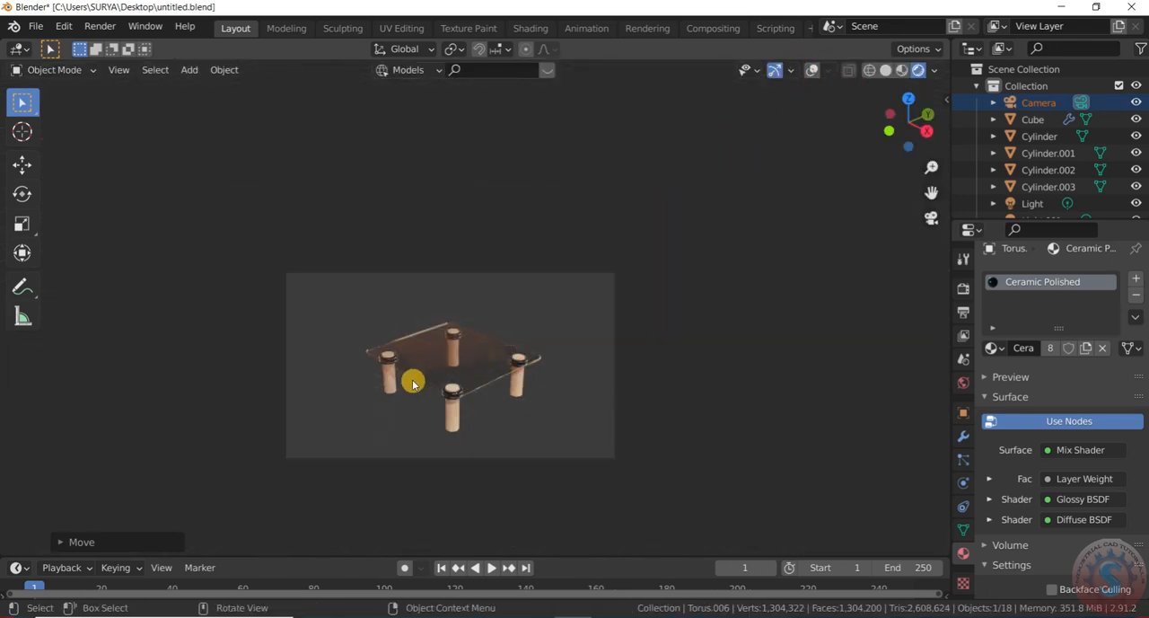
scroll(415, 383, "up", 4)
scroll(673, 274, "up", 2)
scroll(656, 285, "down", 4)
scroll(568, 366, "up", 2)
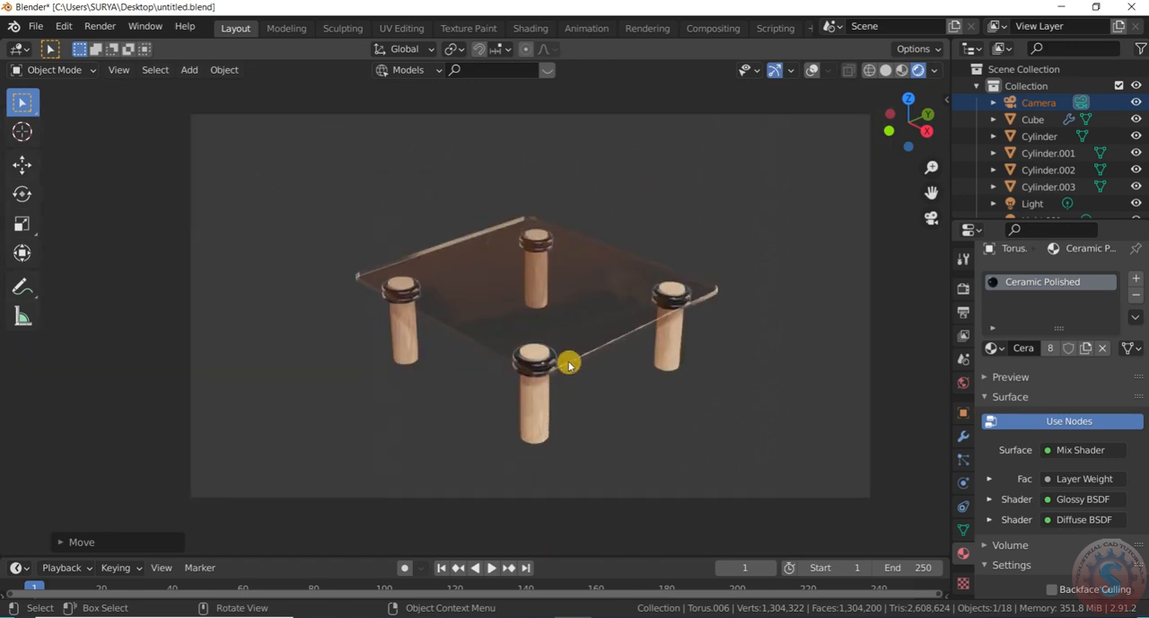
scroll(703, 285, "up", 2)
Try the dark night, blue-sky grass field and street HDRIs as lighting for the rendered table
left_click(935, 70)
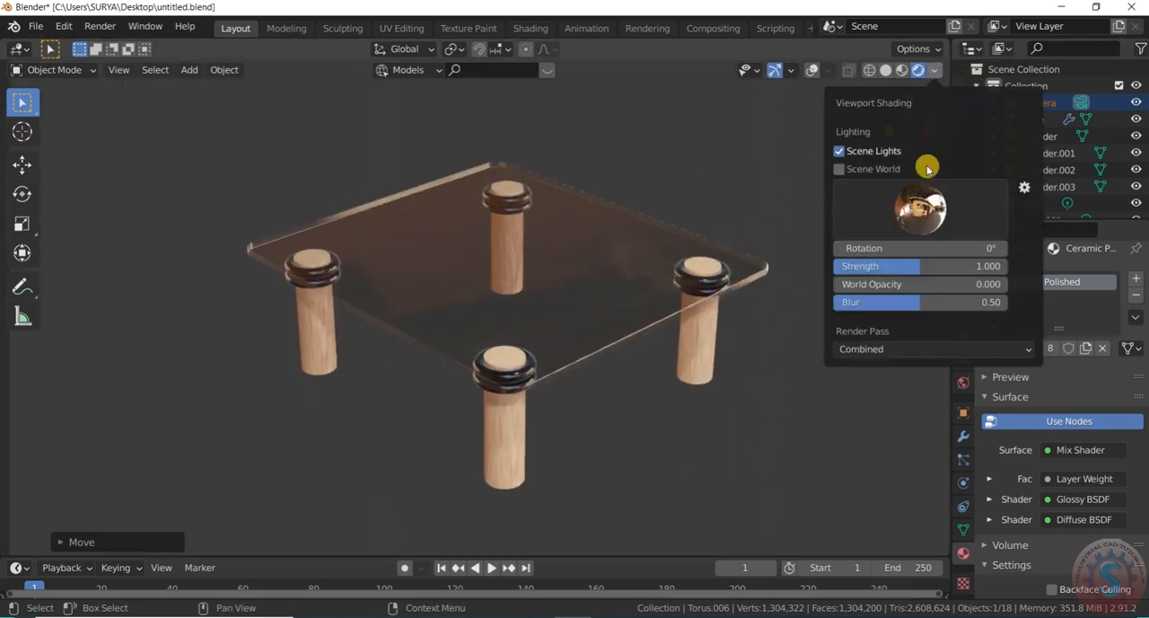
left_click(928, 224)
left_click(901, 284)
left_click(928, 218)
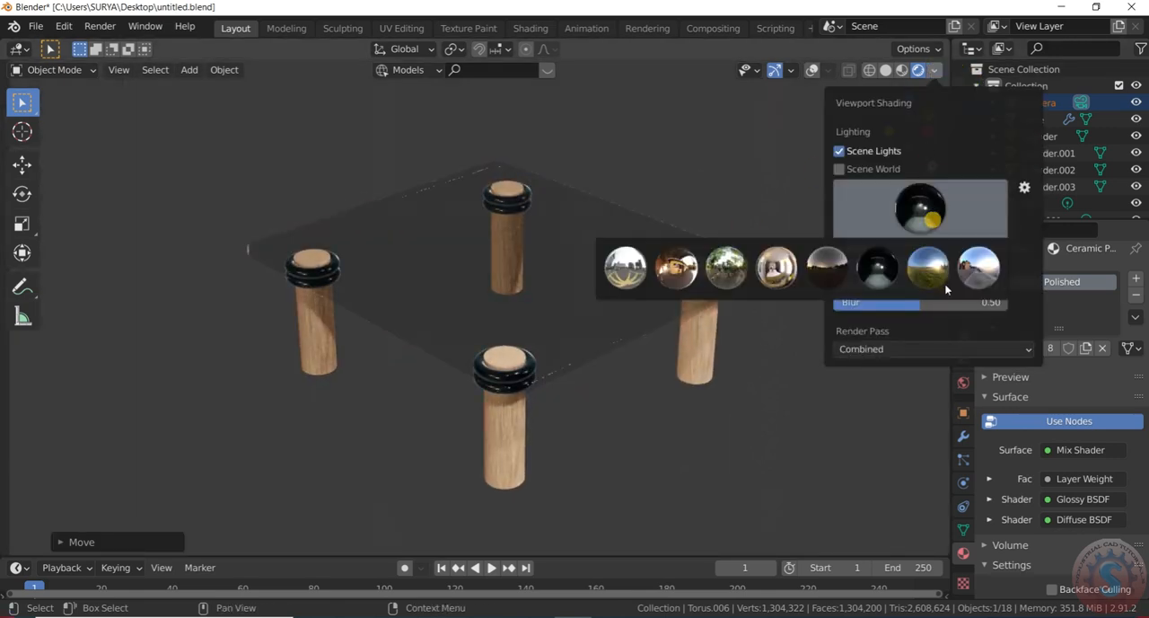
left_click(955, 286)
left_click(967, 284)
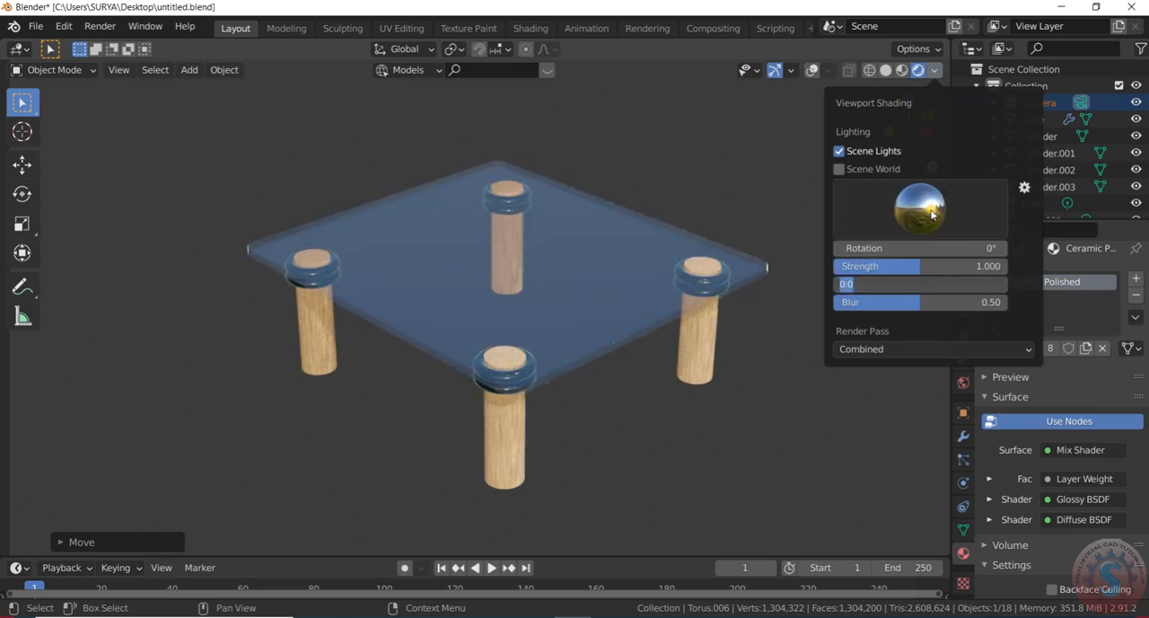
left_click(932, 213)
left_click(943, 228)
left_click(967, 277)
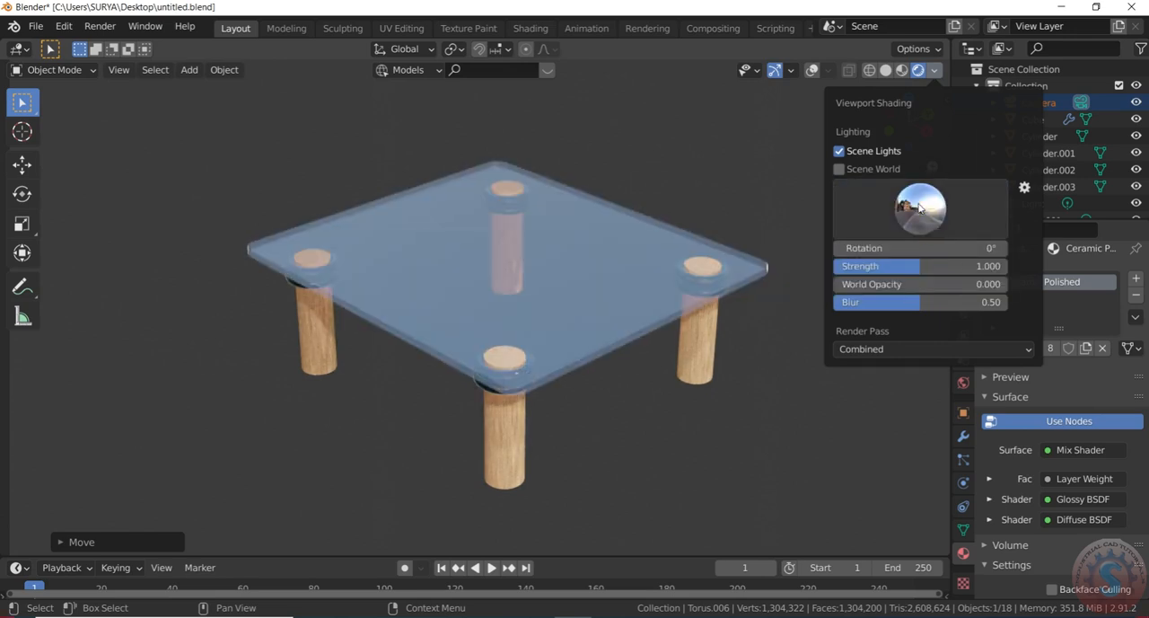
Try the bright interior and warm interior HDRIs, then select the city courtyard HDRI for the viewport lighting
left_click(920, 208)
left_click(774, 271)
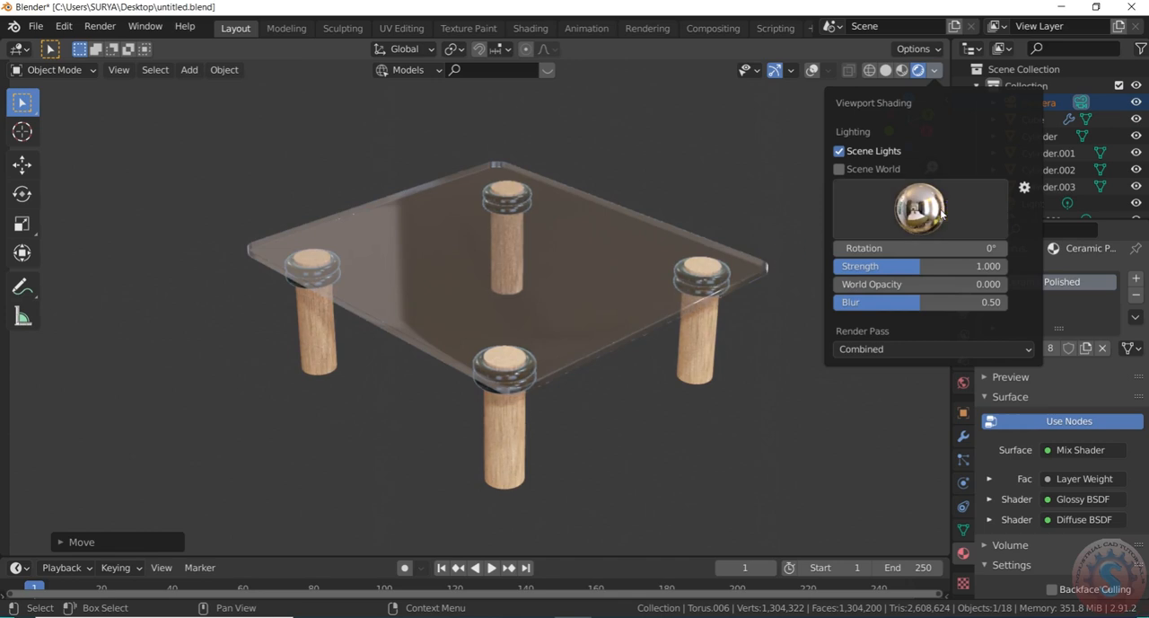
left_click(920, 208)
left_click(696, 271)
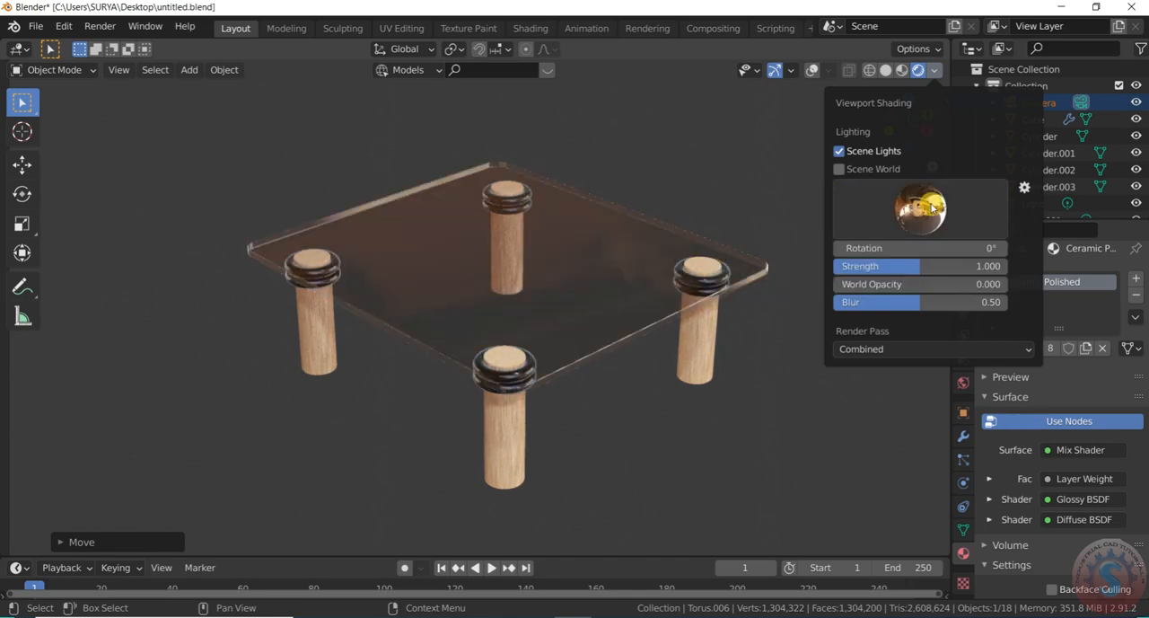
left_click(920, 208)
left_click(634, 267)
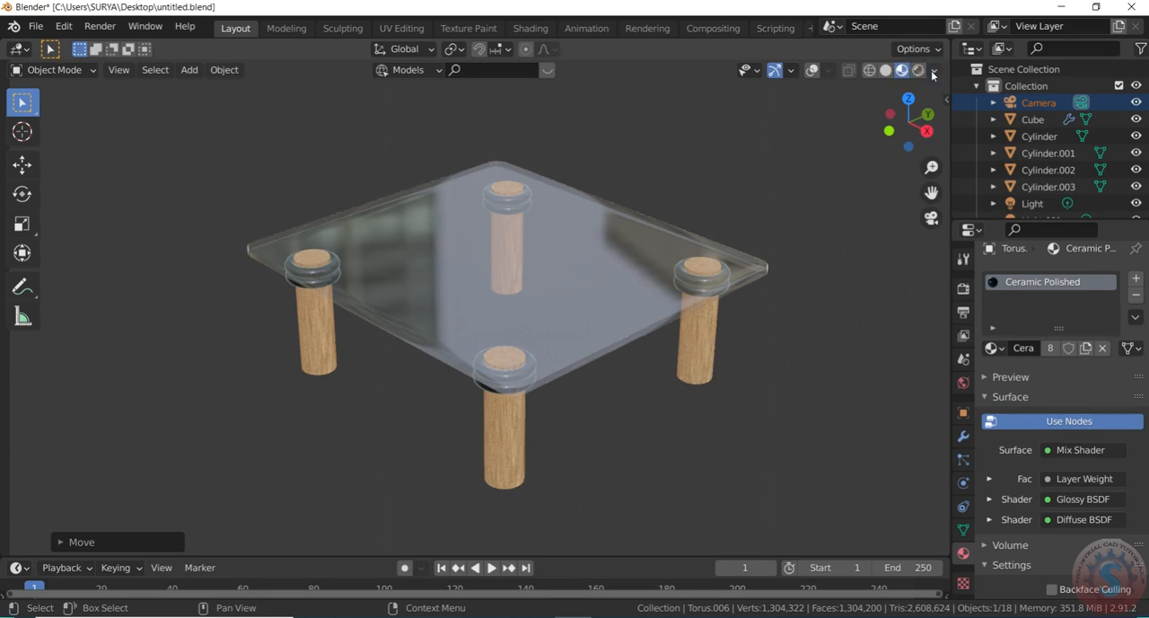
Enable Scene Lights for Material Preview shading and try the forest and bright interior HDRIs on the table
left_click(933, 72)
left_click(865, 151)
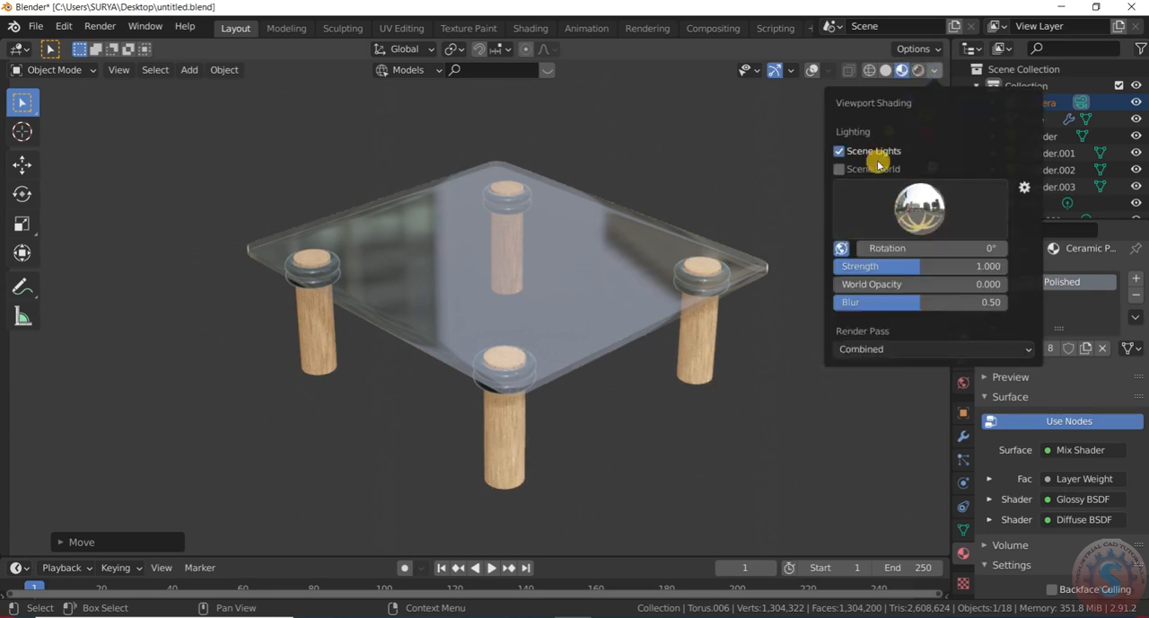
left_click(920, 203)
left_click(726, 269)
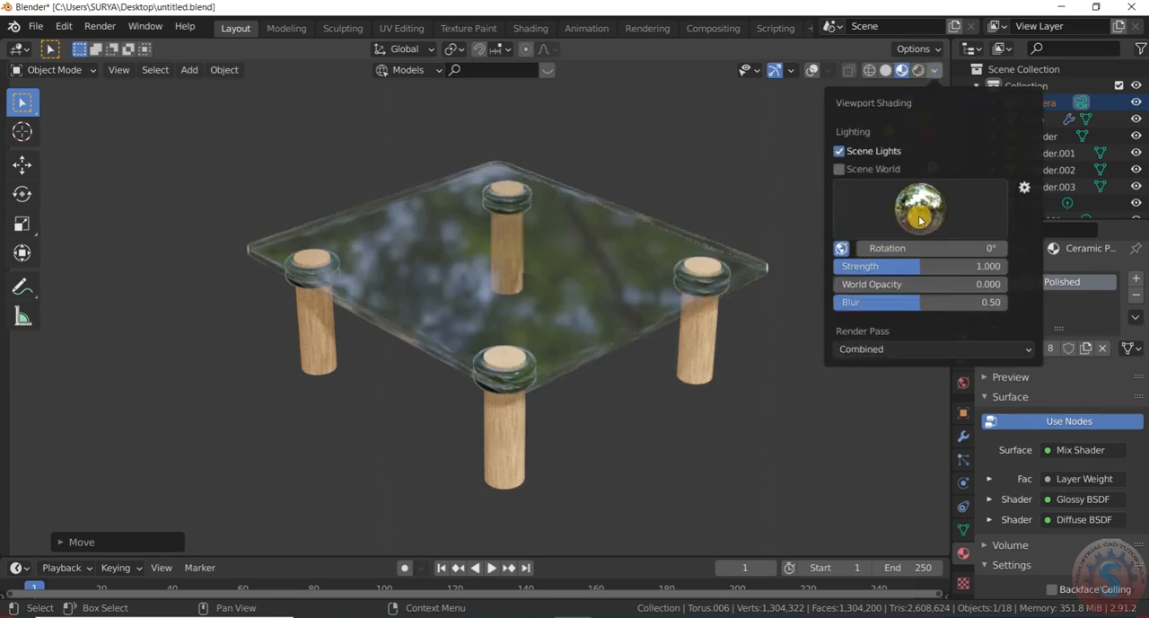
left_click(919, 220)
left_click(779, 276)
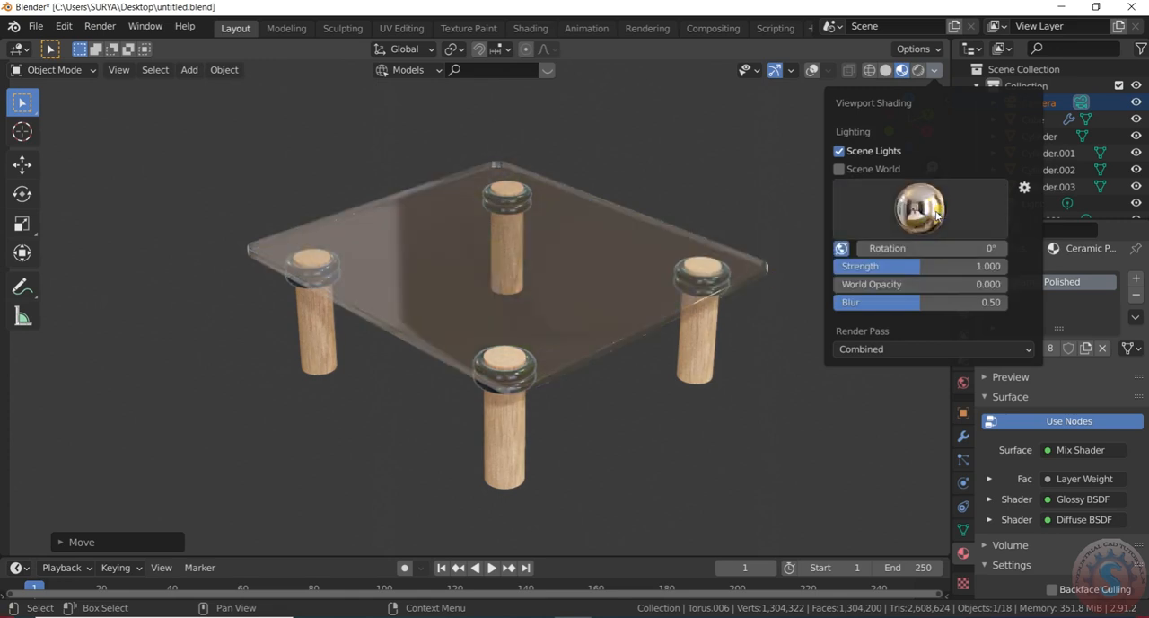
Compare the night, grass field and street HDRIs on the glass tabletop in Material Preview
left_click(939, 208)
left_click(879, 274)
left_click(937, 197)
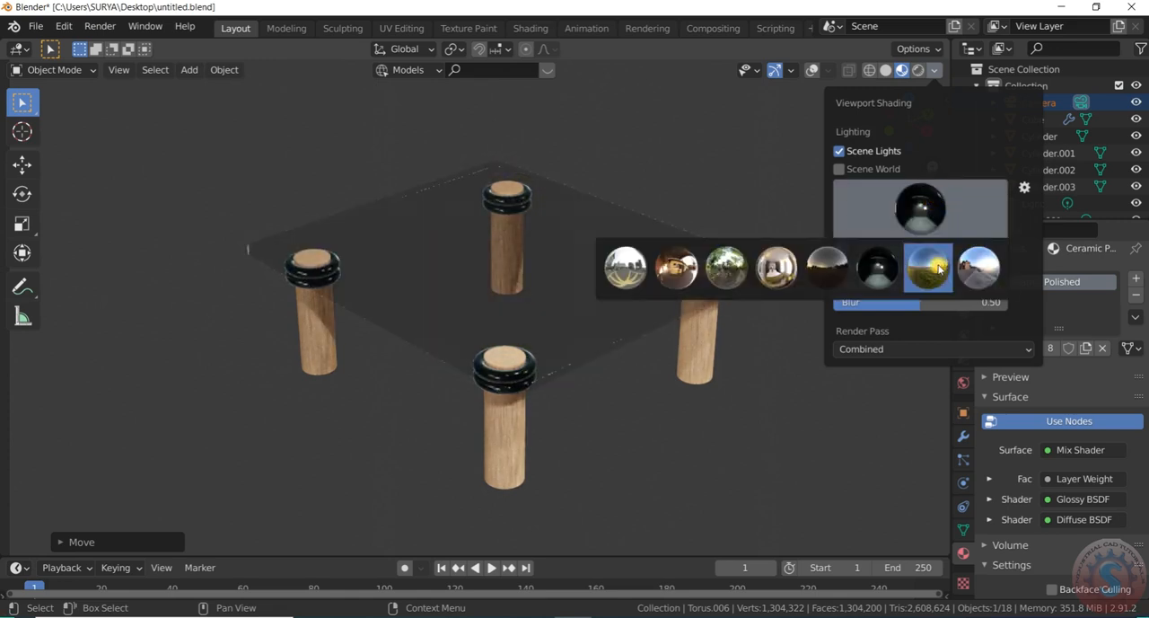
left_click(939, 267)
left_click(934, 208)
left_click(978, 267)
Try the warm interior HDRI, select the city courtyard one, then deselect the camera and view the table outside the camera view
left_click(907, 208)
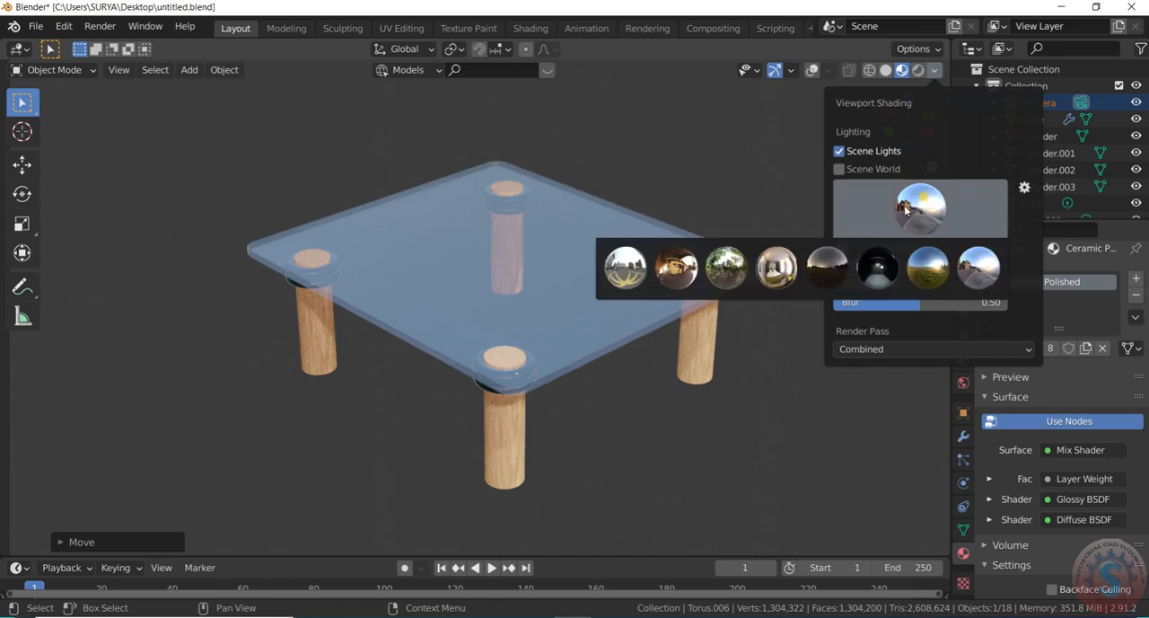
left_click(673, 273)
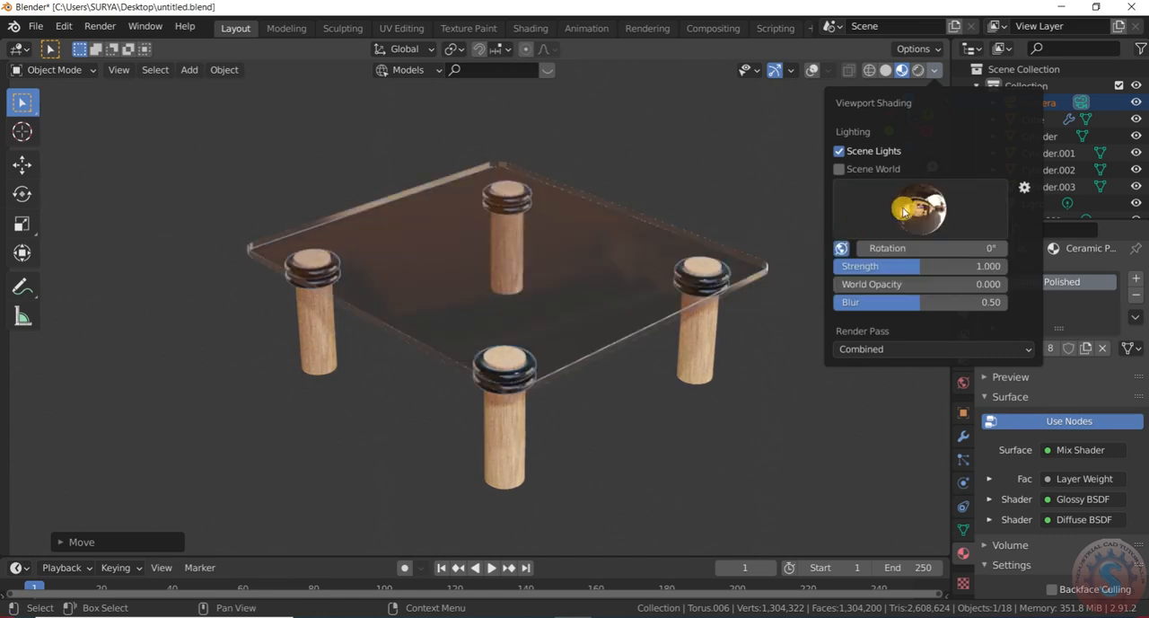
left_click(905, 211)
left_click(634, 281)
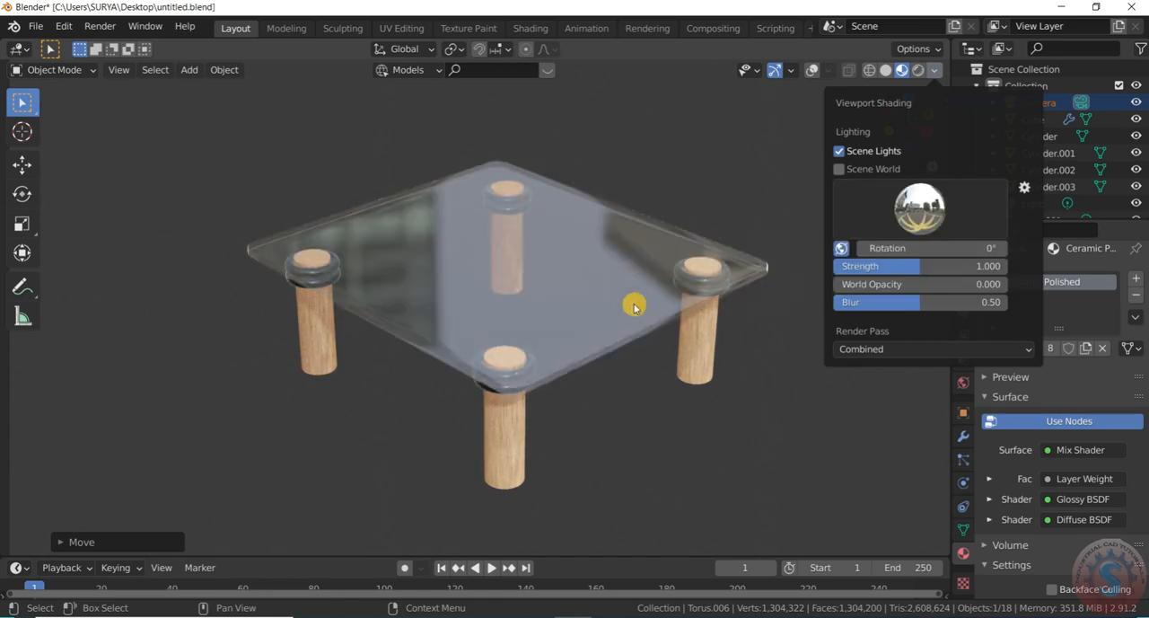
left_click(629, 415)
scroll(641, 411, "down", 3)
scroll(645, 404, "up", 2)
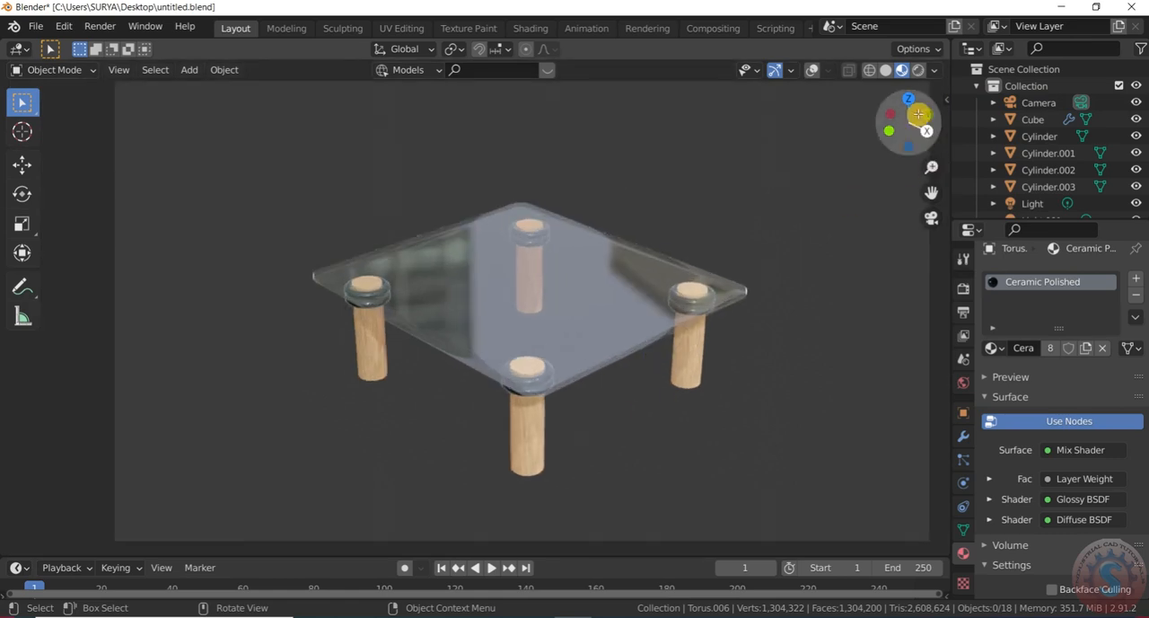
left_click_drag(919, 120, 943, 112)
scroll(500, 314, "up", 1)
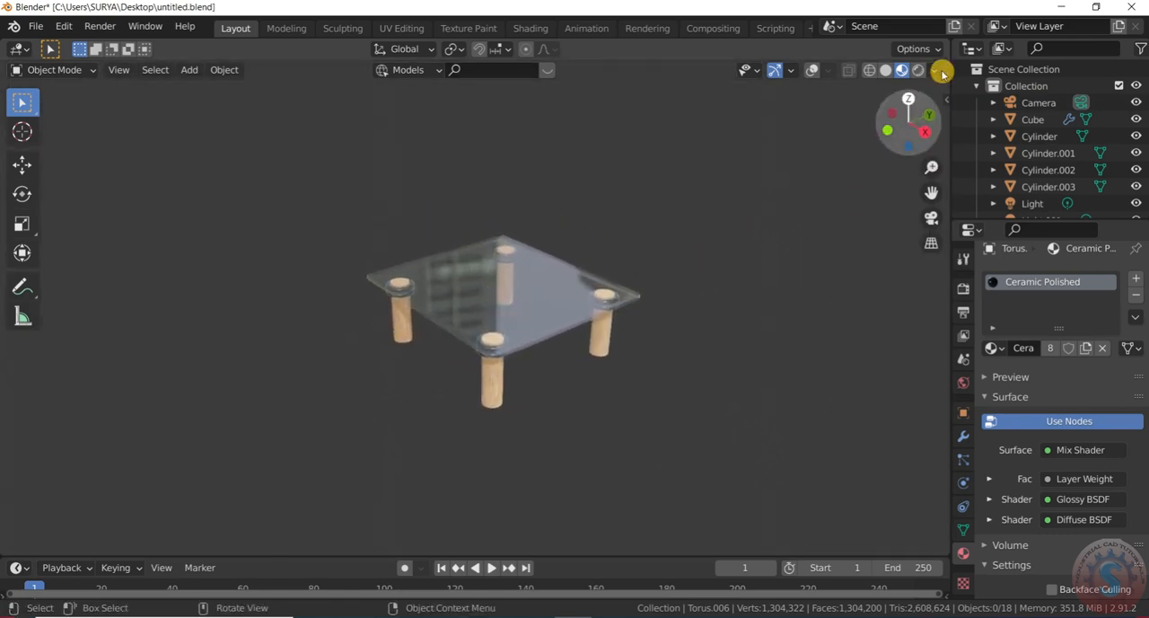
Switch the preview lighting to the forest HDRI and then to the warm interior HDRI
left_click(934, 72)
left_click(916, 209)
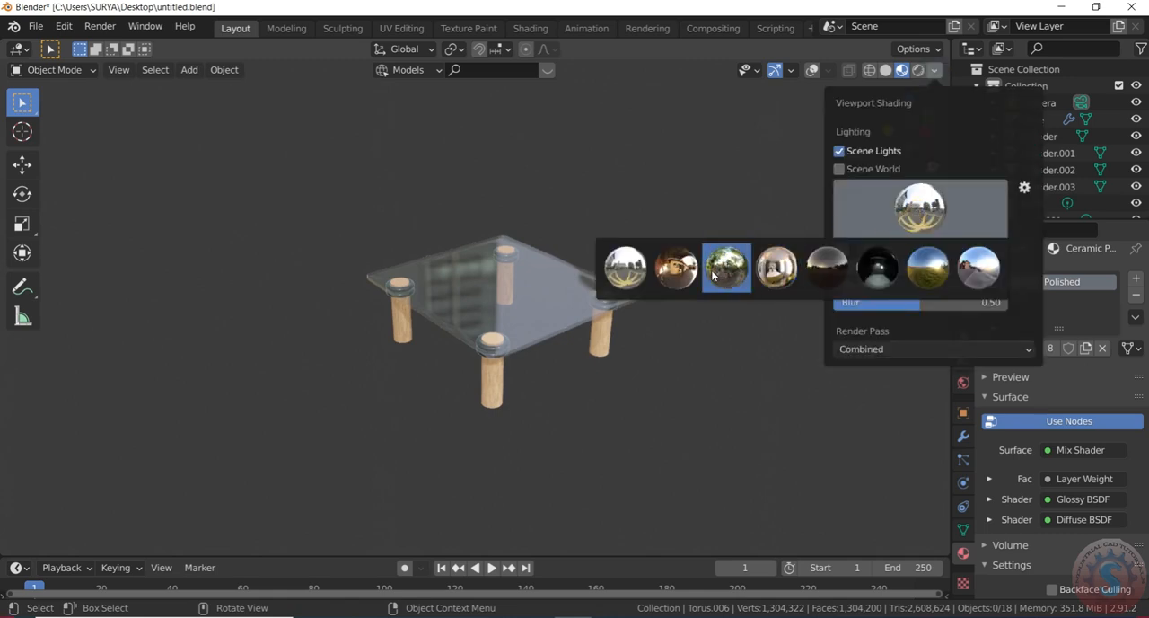
left_click(724, 269)
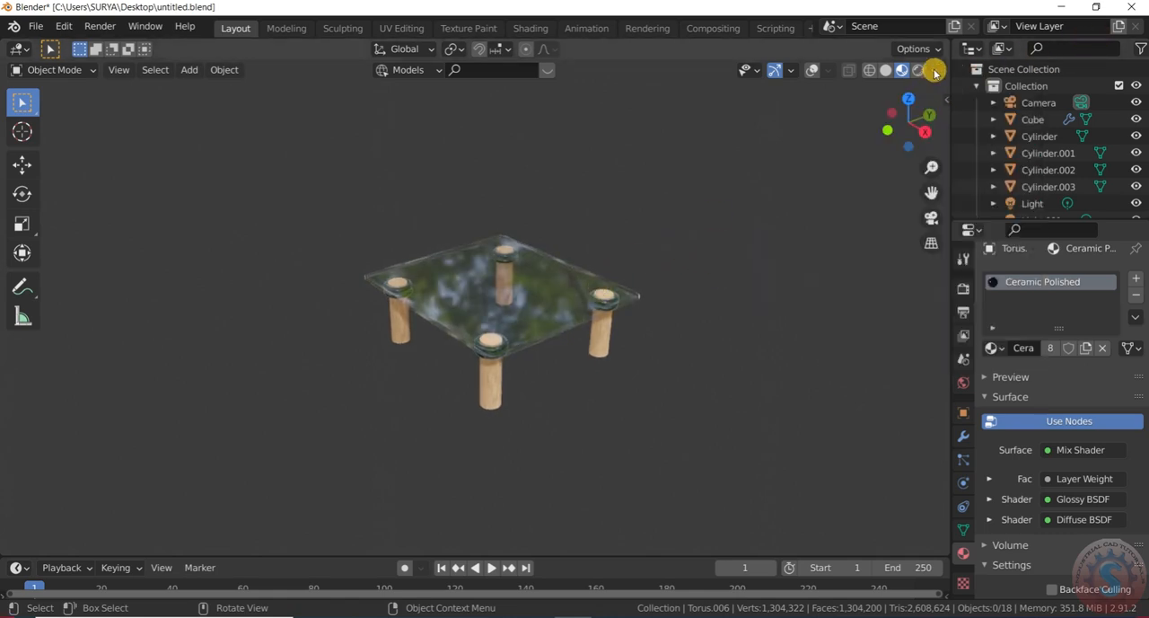
left_click(933, 70)
left_click(882, 227)
left_click(675, 268)
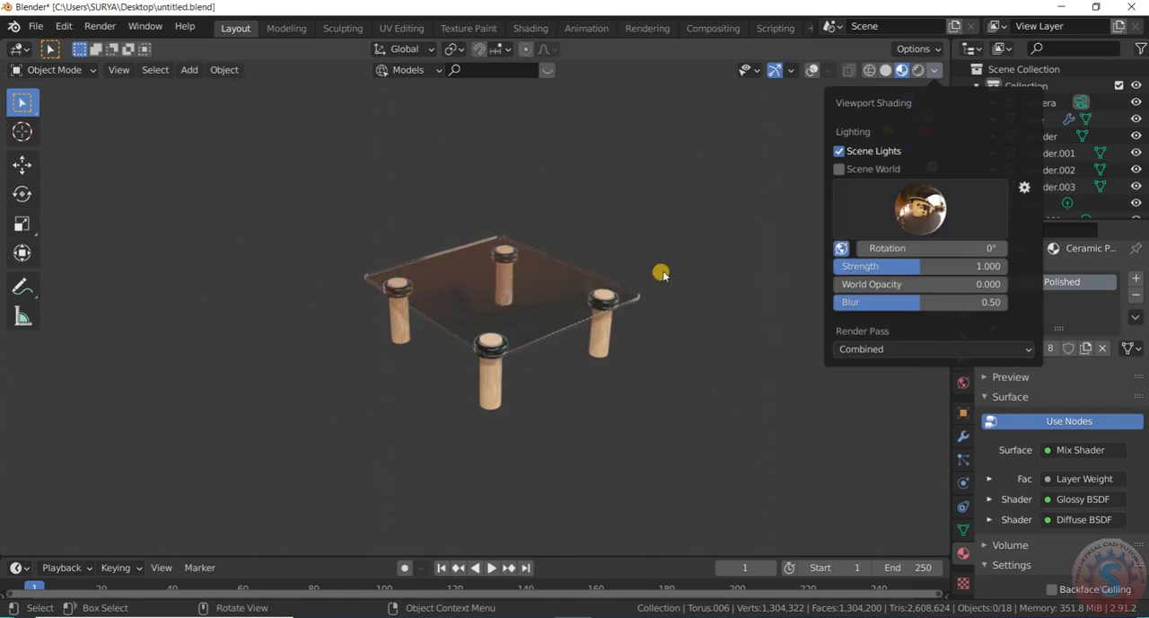
Try the street HDRI, set the blue-sky grass field HDRI, and inspect the glass tabletop through the scene camera
left_click(933, 70)
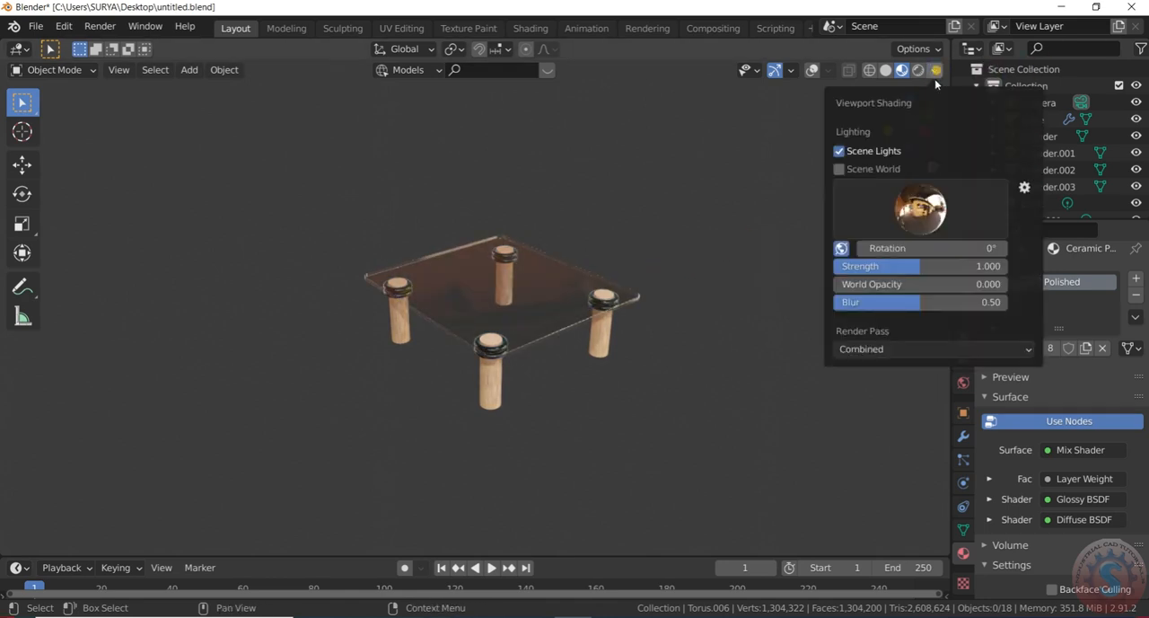
left_click(920, 209)
left_click(979, 277)
left_click(920, 209)
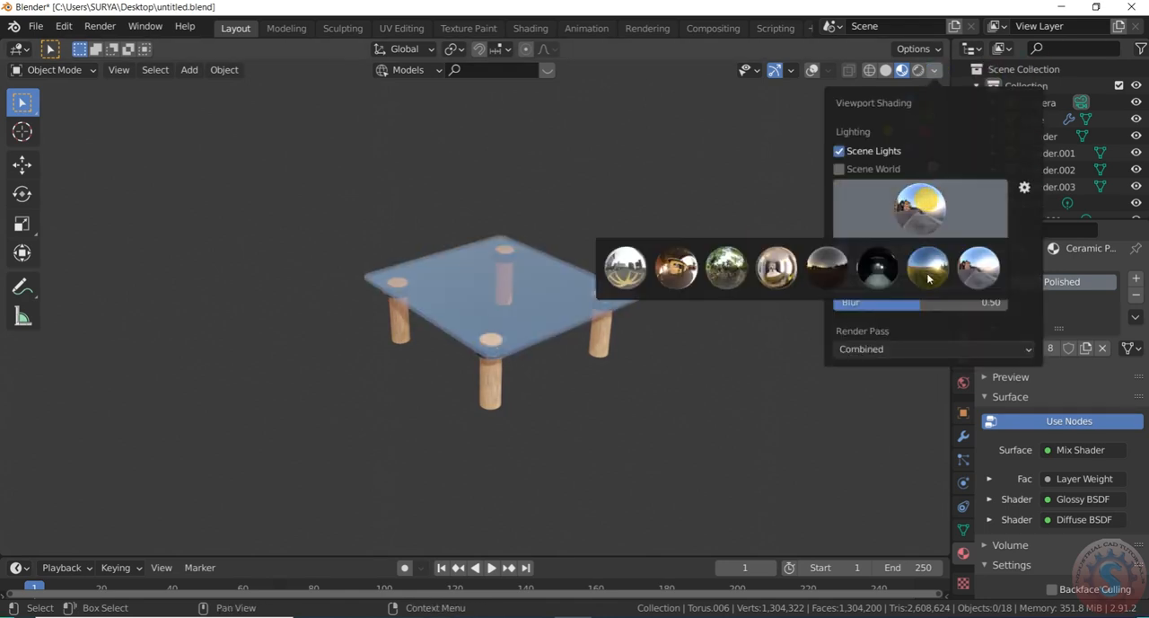
left_click(926, 274)
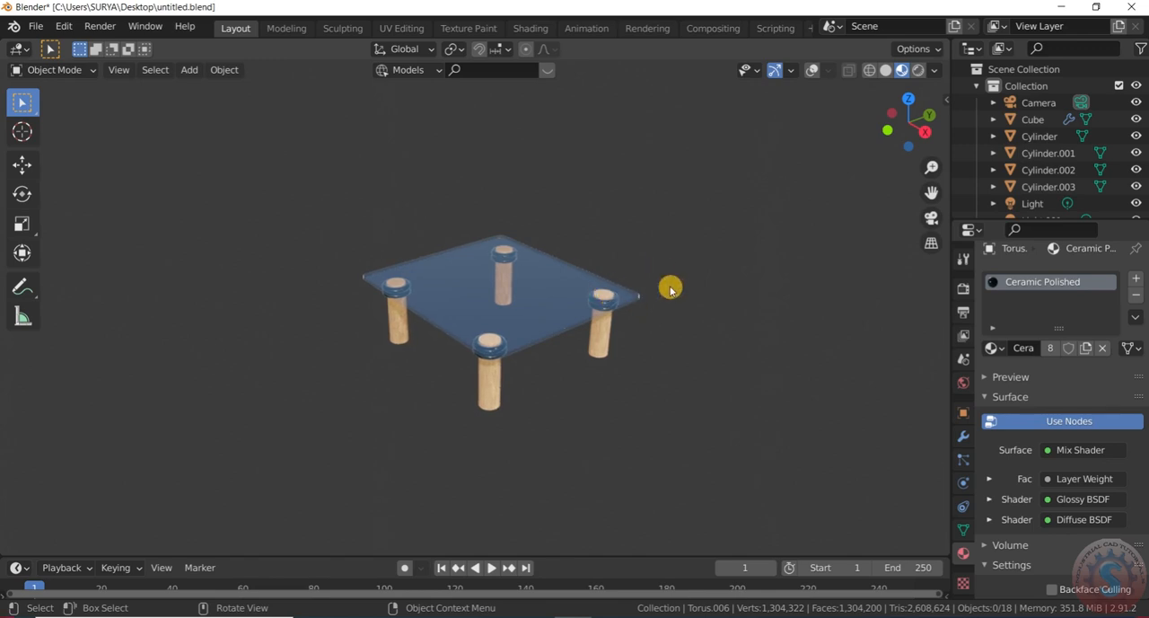
key("KP_0")
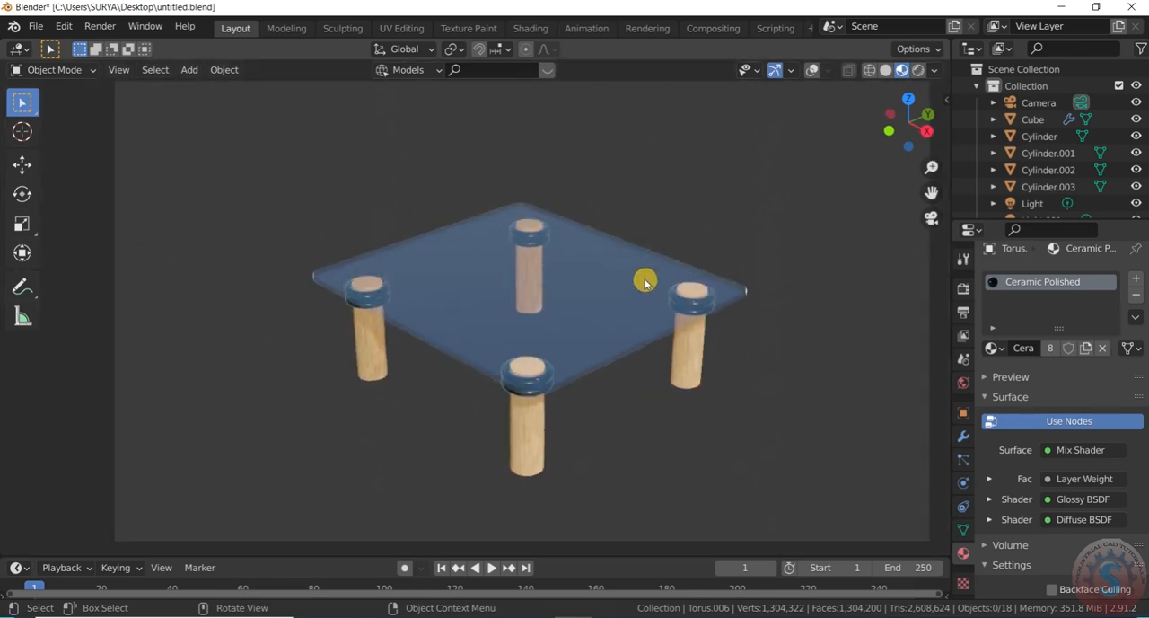
scroll(645, 281, "down", 2)
scroll(526, 327, "up", 8)
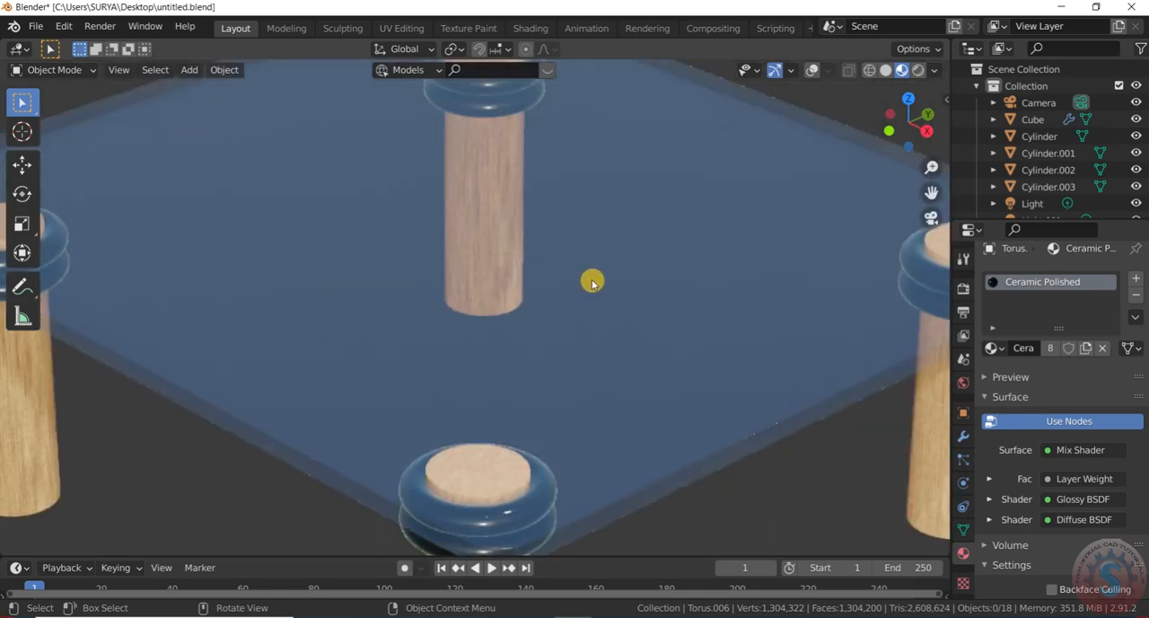
Preview the whole table under the warm interior HDRI and the forest HDRI
key("KP_0")
left_click(935, 70)
left_click(920, 208)
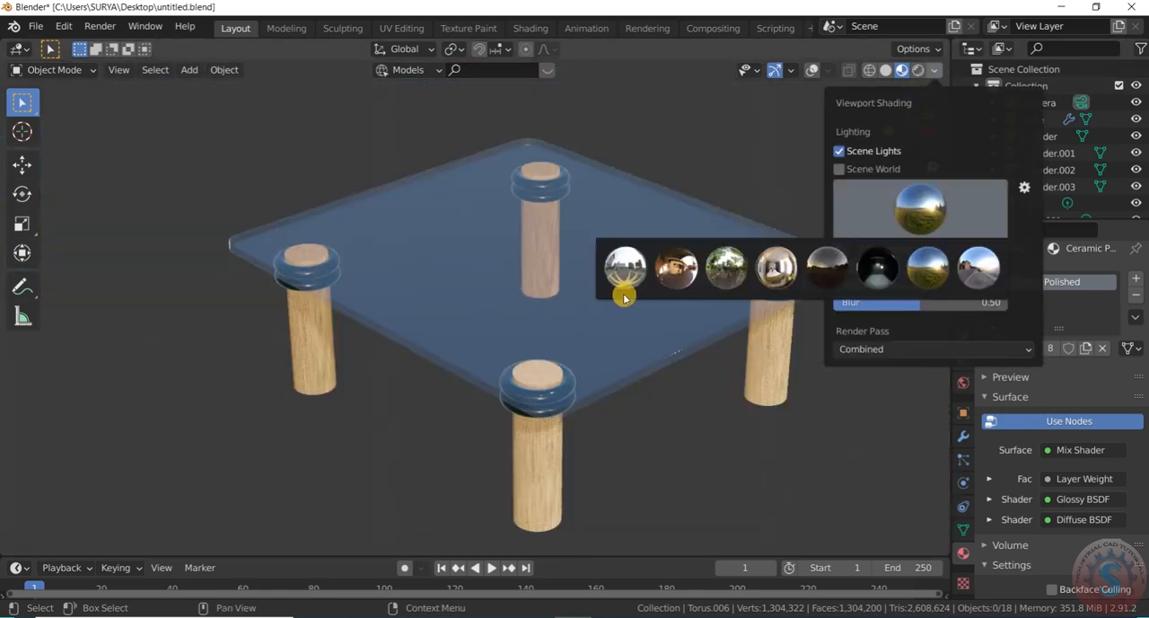
left_click(687, 274)
left_click(923, 214)
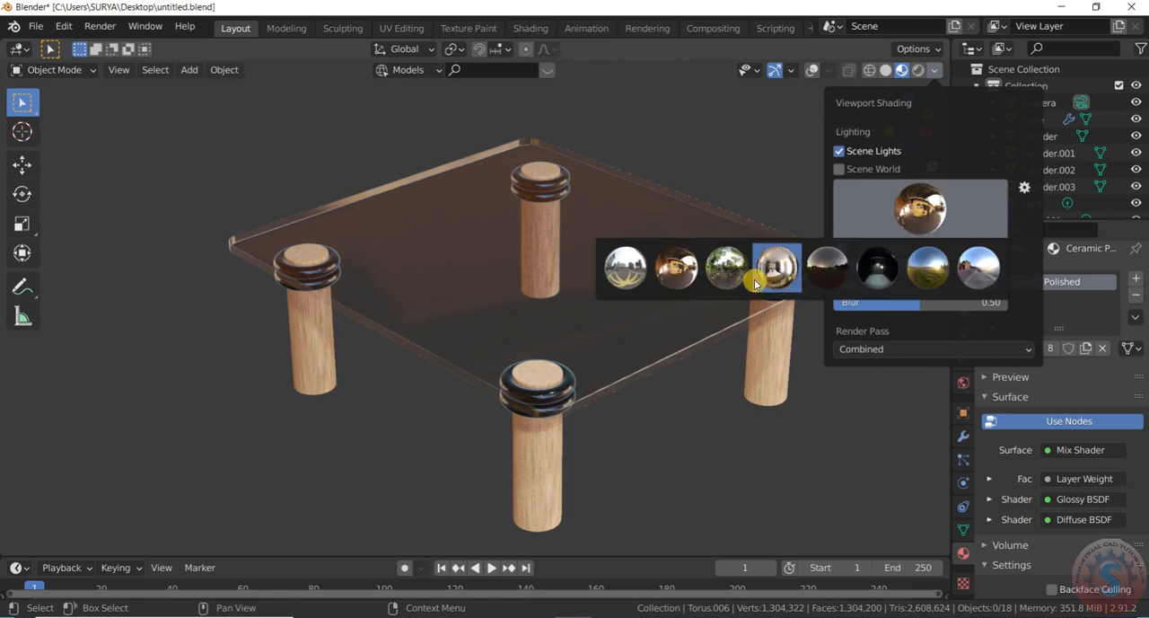
left_click(736, 276)
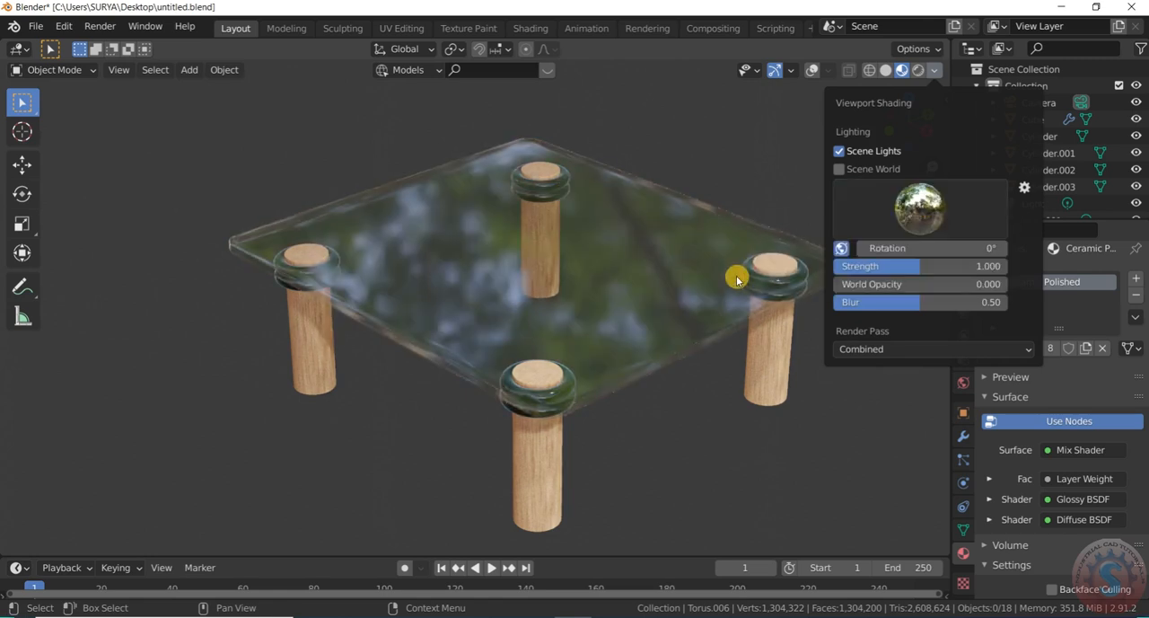
Compare the street, blue-sky grass field, city courtyard and dusk HDRIs on the table in Material Preview
left_click(920, 208)
left_click(979, 277)
left_click(920, 209)
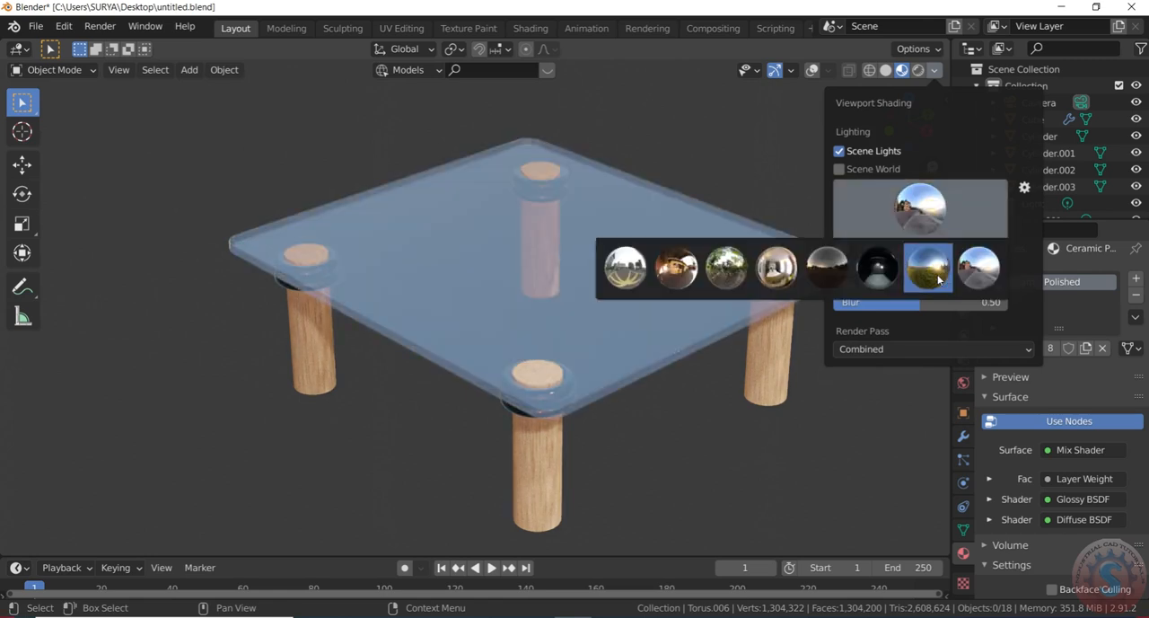
left_click(934, 271)
left_click(954, 217)
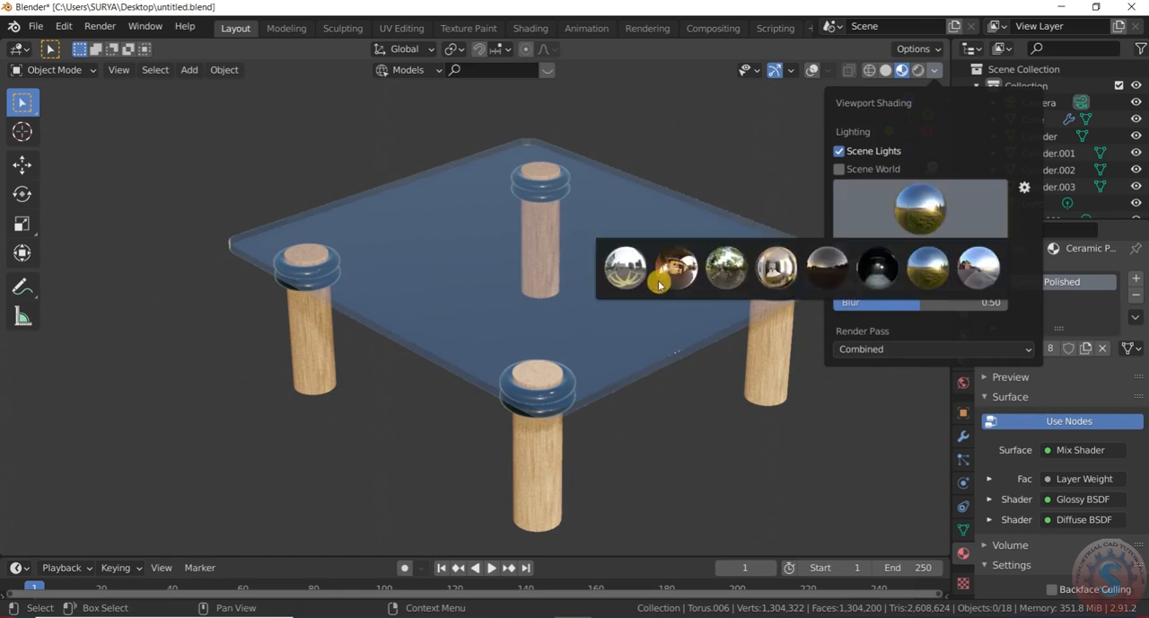
left_click(640, 269)
left_click(905, 212)
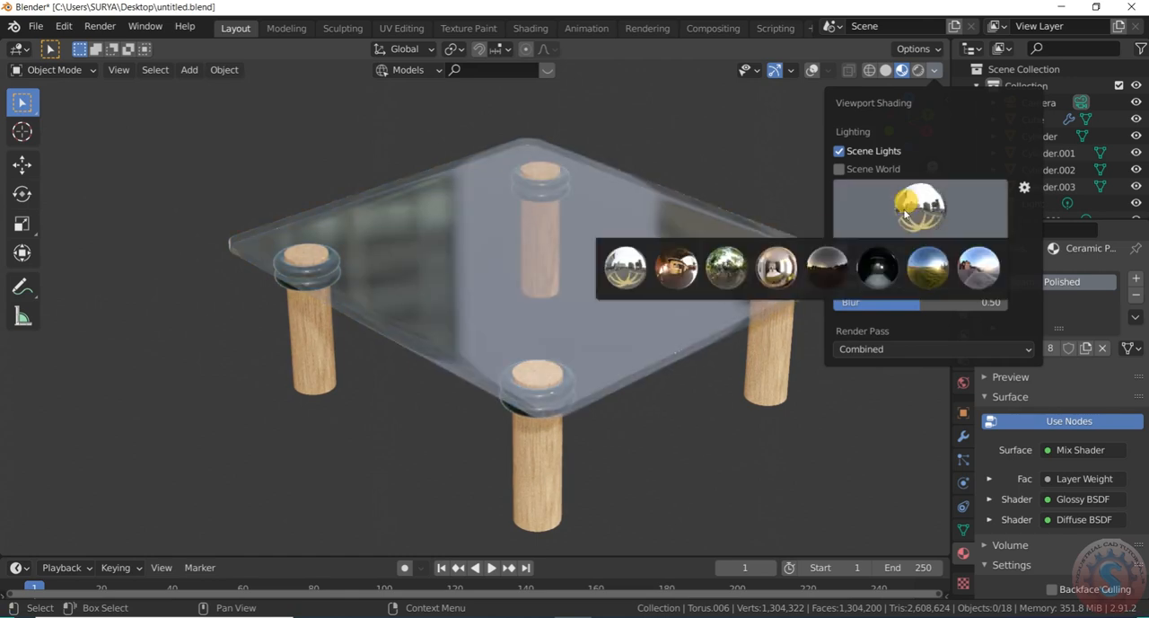
left_click(828, 281)
Frame the table through the scene camera, switch the preview lighting to the forest HDRI and set its strength to 1.486
key("KP_0")
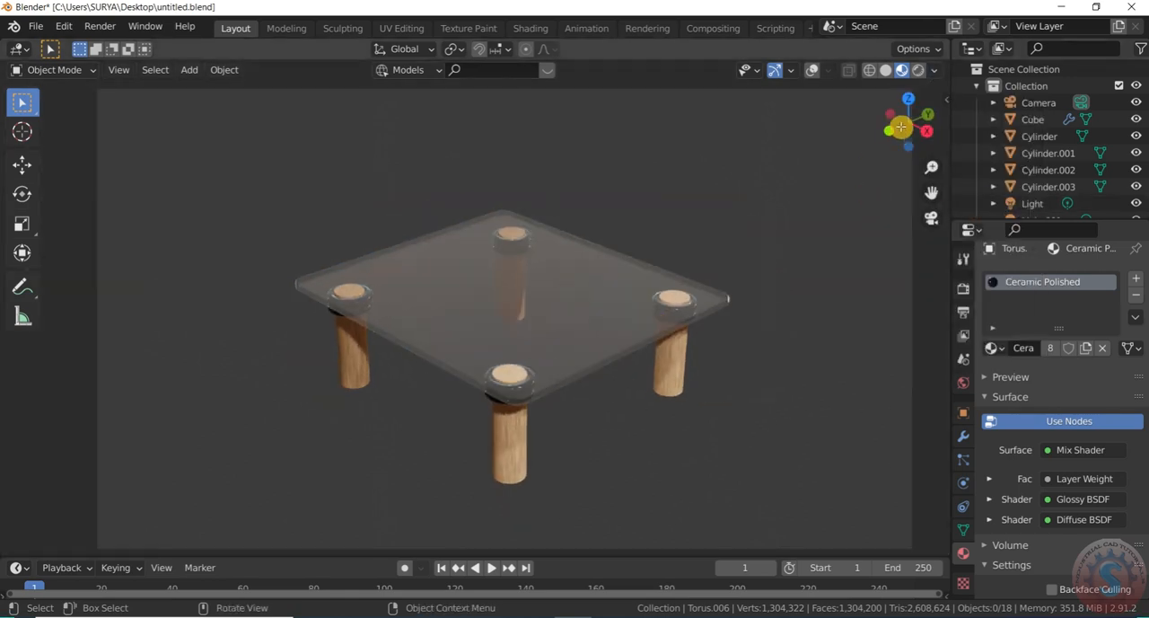
left_click(937, 71)
left_click(910, 213)
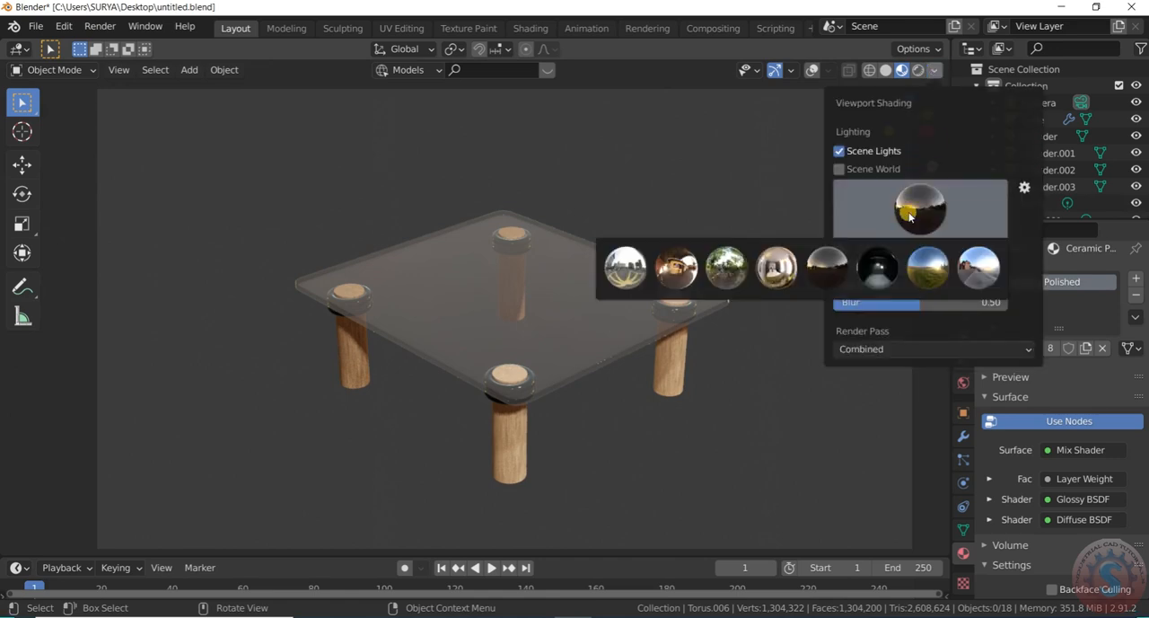
left_click(728, 272)
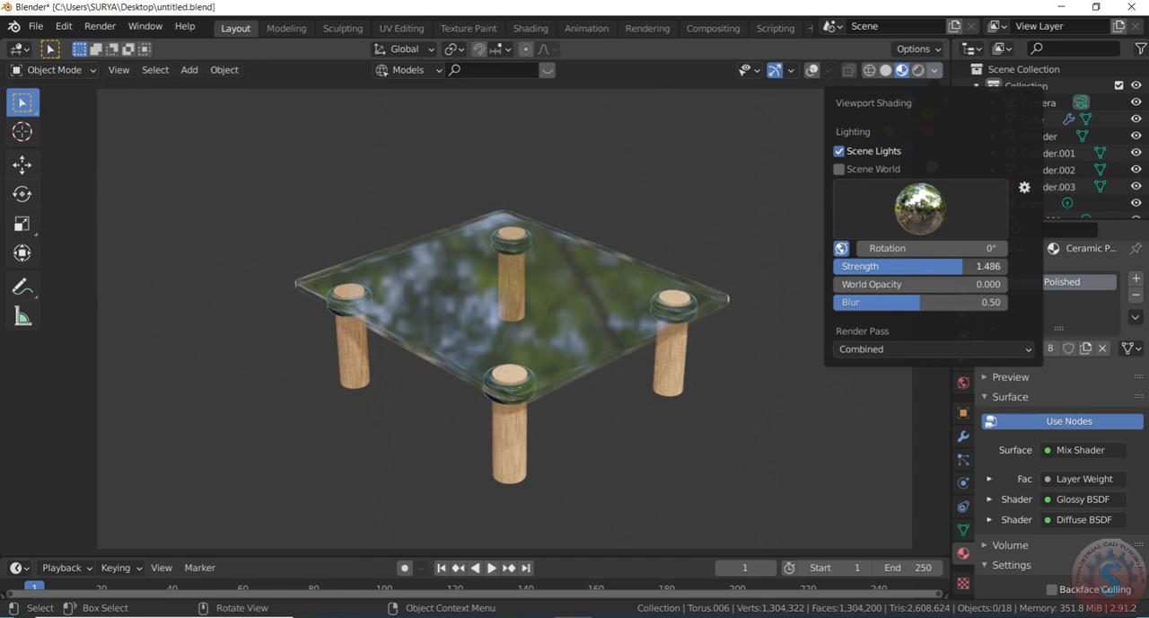
Examine the forest reflections on the glass tabletop and ceramic rings up close and from a distance
scroll(500, 277, "up", 5)
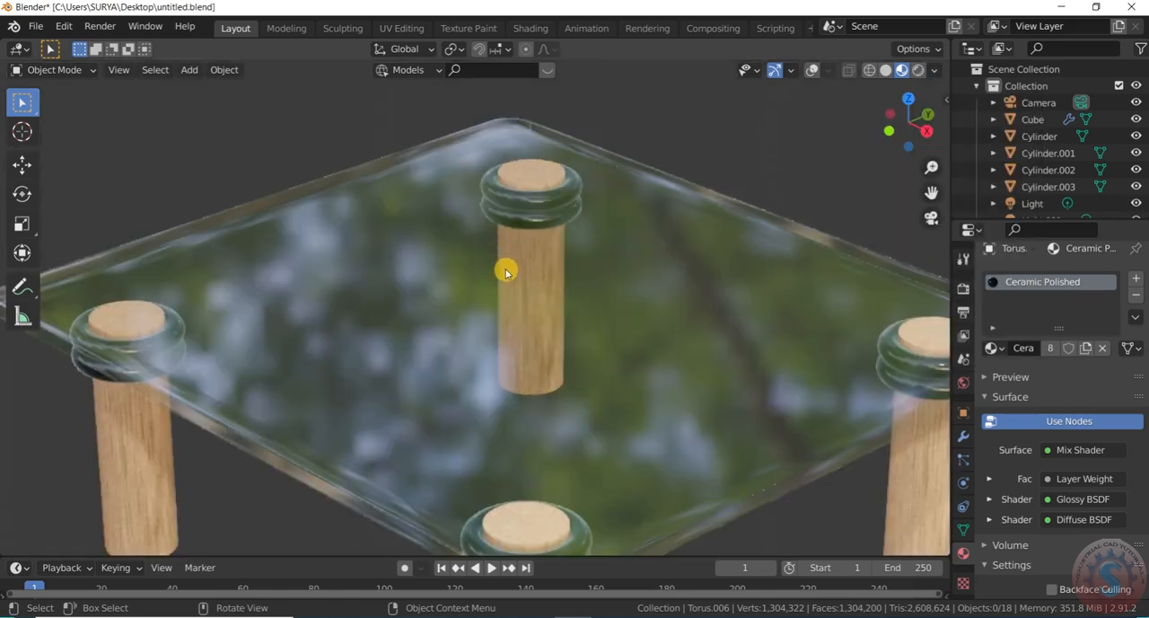
scroll(514, 234, "down", 6)
scroll(574, 255, "up", 2)
scroll(583, 260, "down", 1)
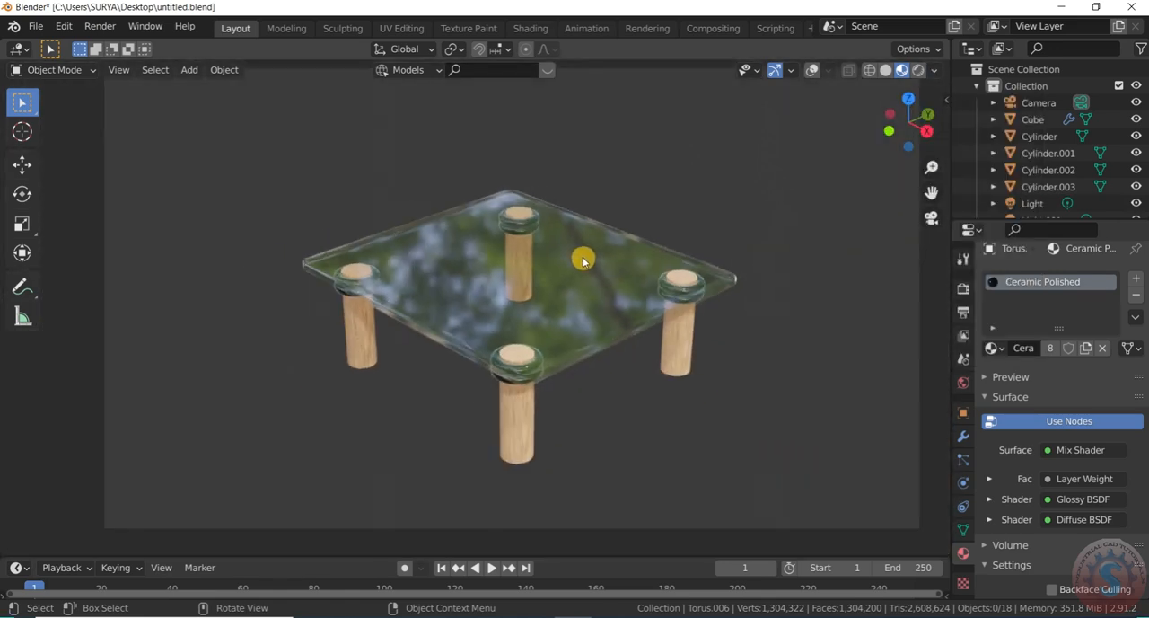
scroll(583, 260, "up", 1)
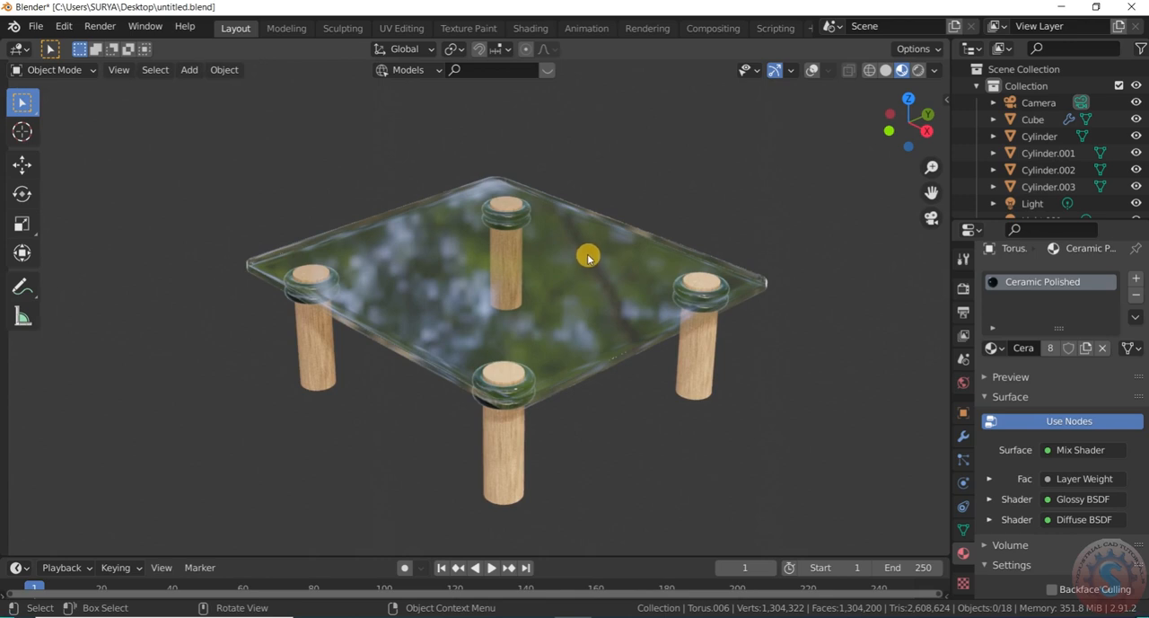
scroll(588, 261, "up", 1)
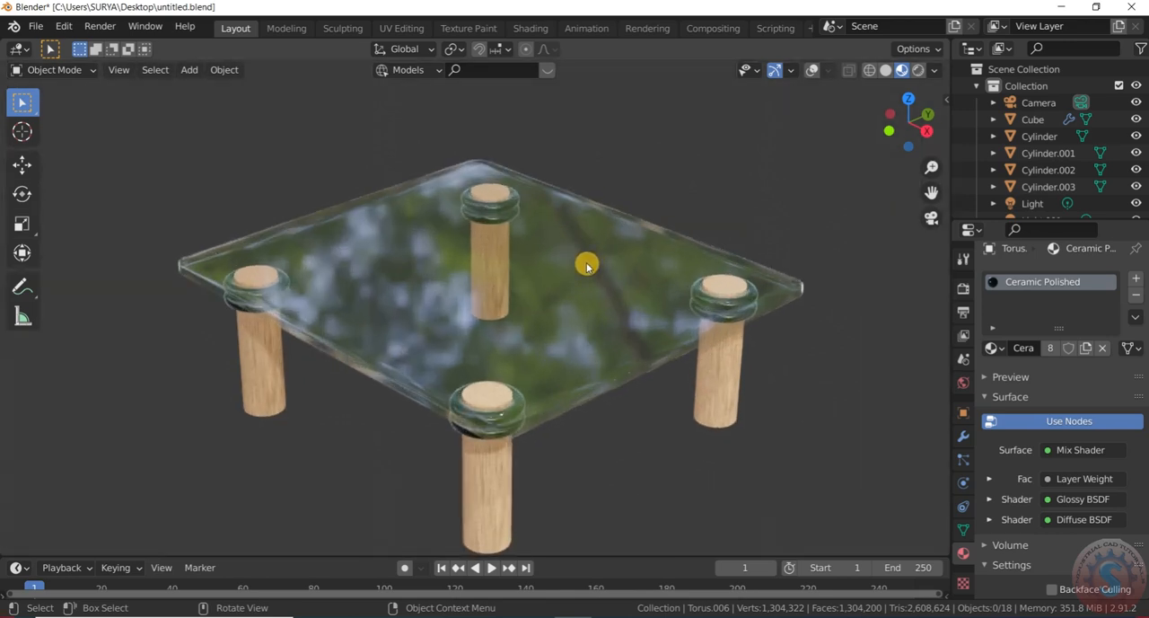
scroll(587, 267, "down", 2)
scroll(589, 275, "up", 2)
scroll(589, 284, "down", 1)
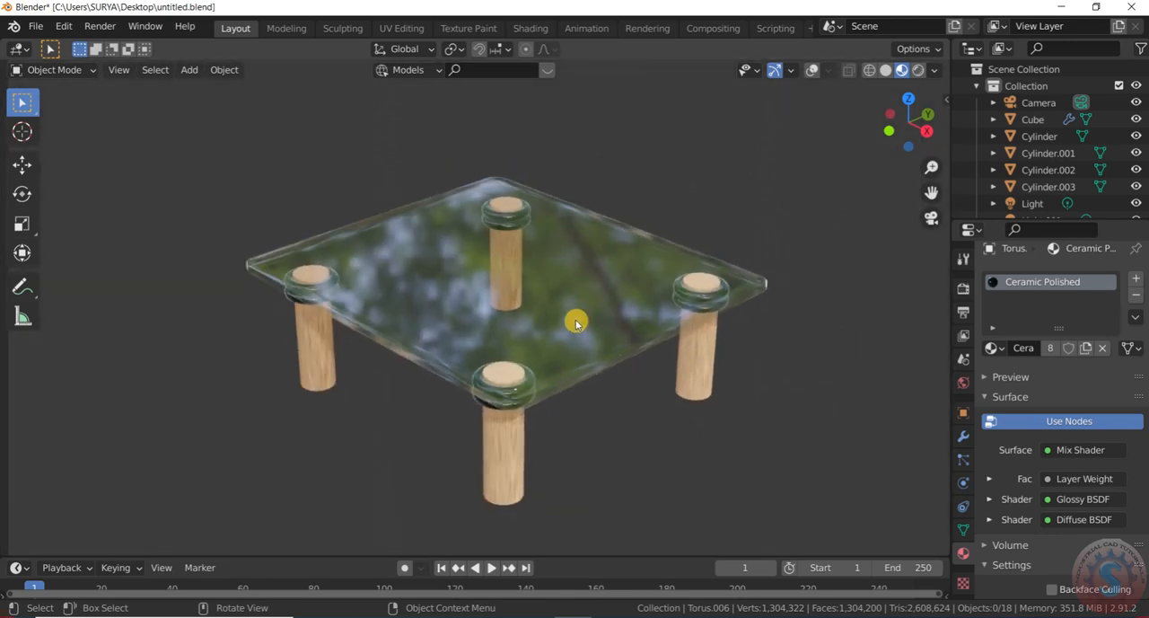